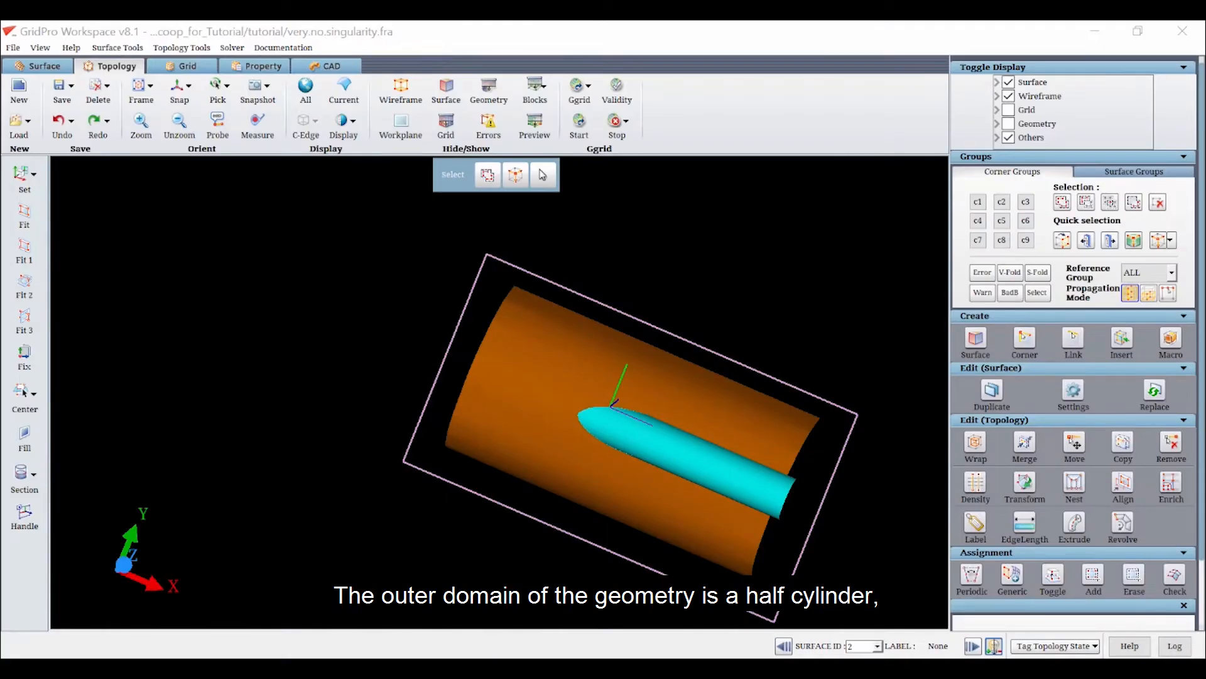
# Set up a 3D cylinder wireframe macro resized with Fit current surface and its axis along X (1, 0, 0)
pyautogui.scroll(3, 529, 433)
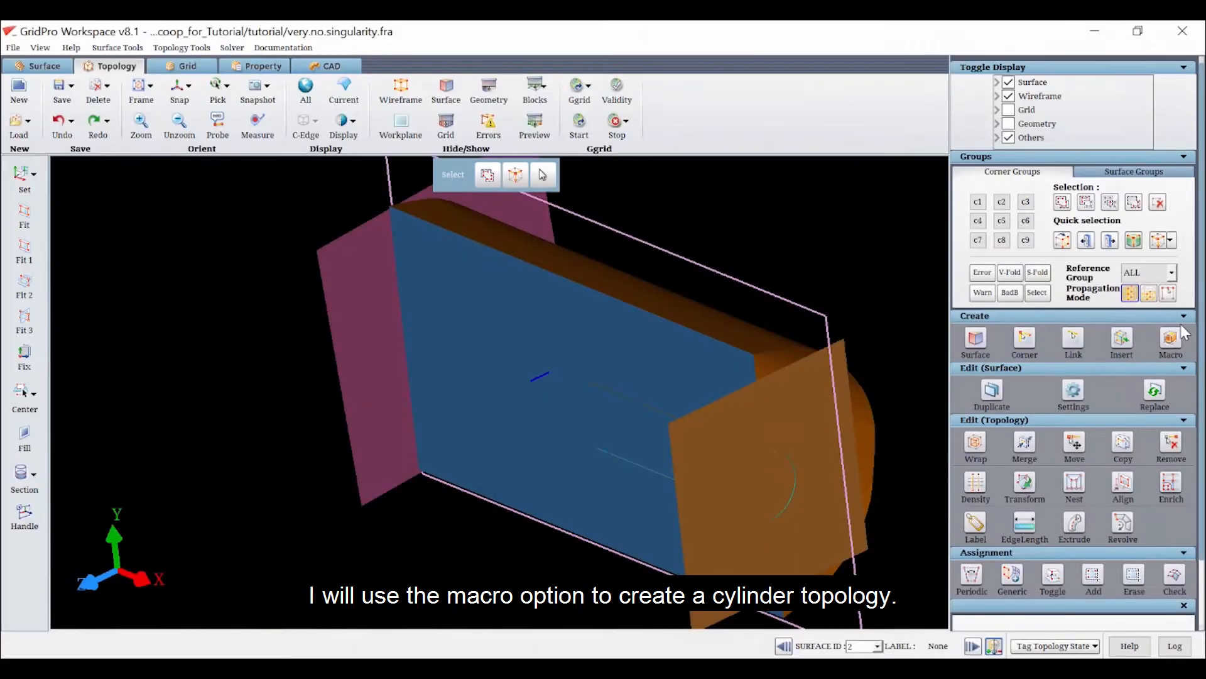
pyautogui.click(1134, 368)
pyautogui.click(1073, 431)
pyautogui.click(1103, 518)
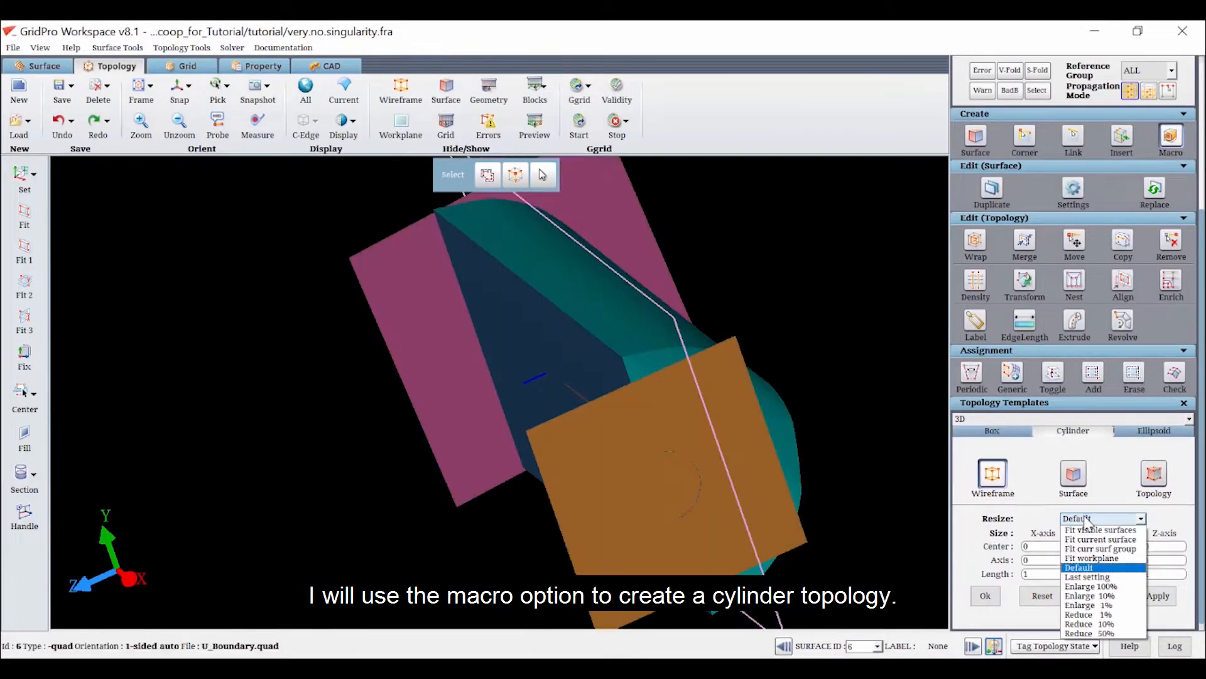
pyautogui.click(1097, 539)
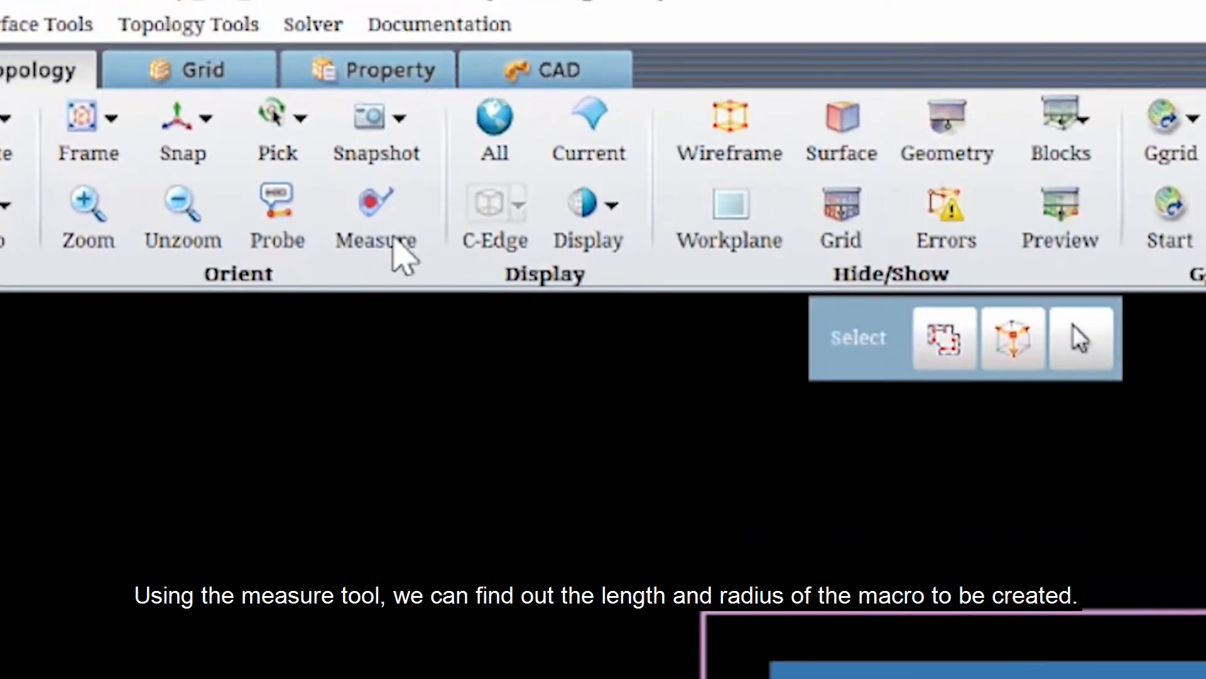
# Measure the half-cylinder domain's length along its lower edge and its height at the outlet end
pyautogui.click(400, 255)
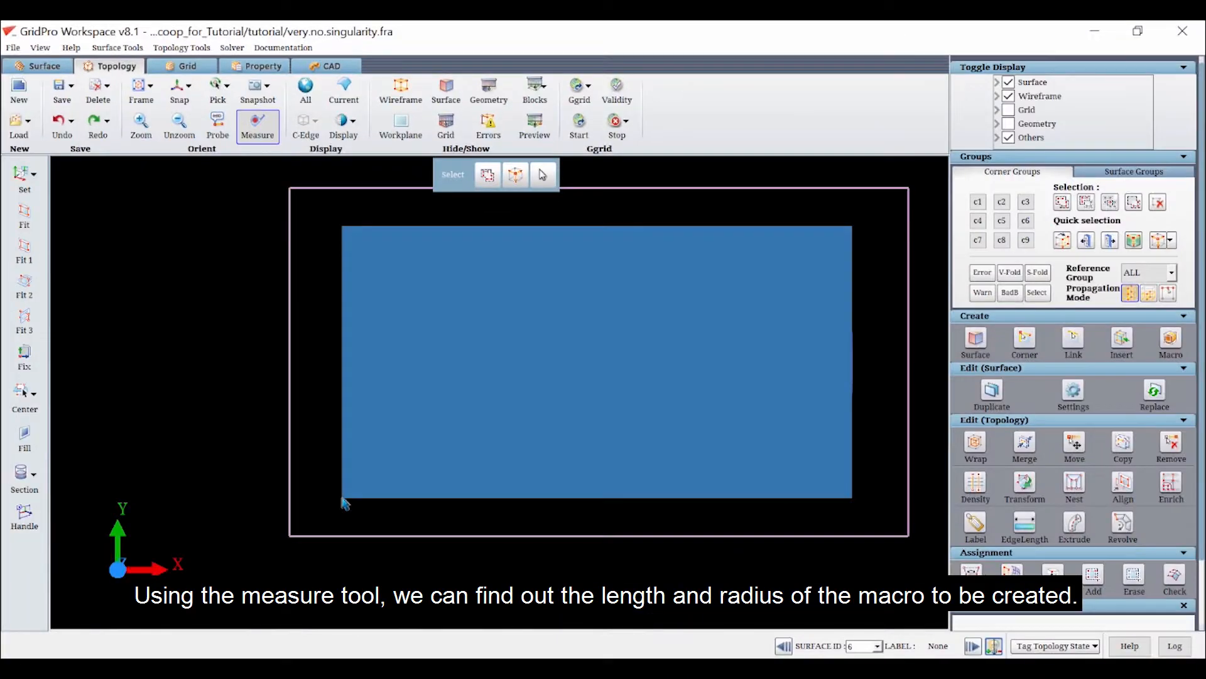
pyautogui.click(342, 497)
pyautogui.click(852, 499)
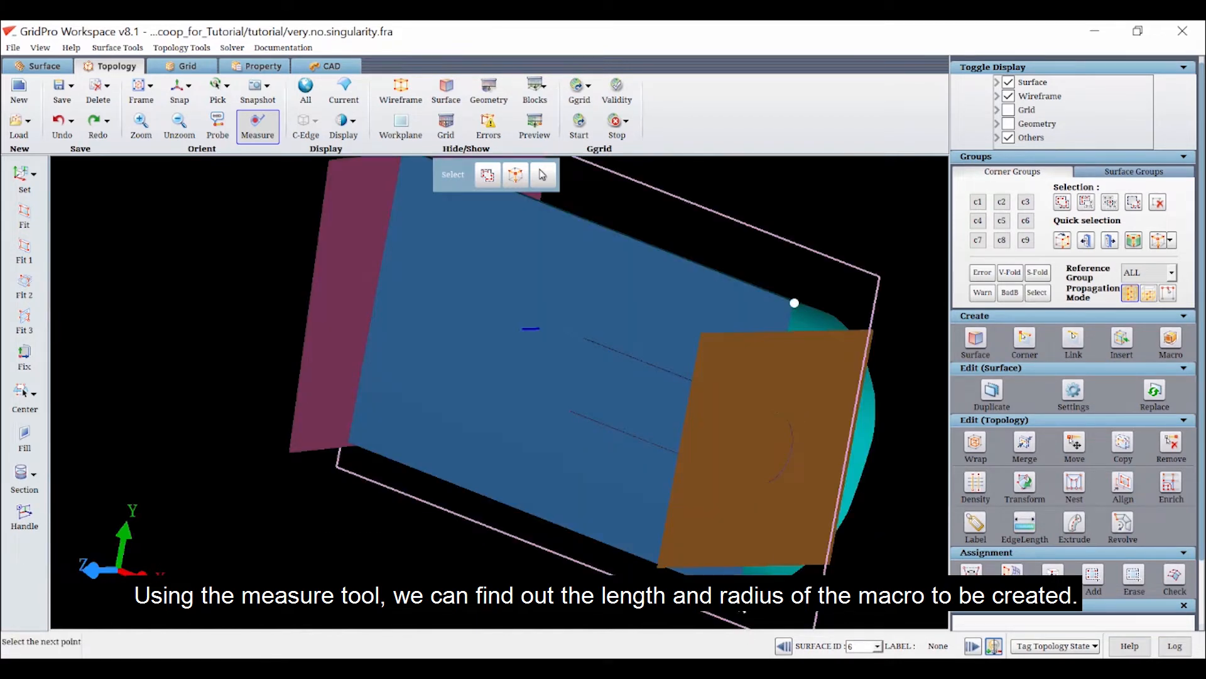
pyautogui.click(782, 619)
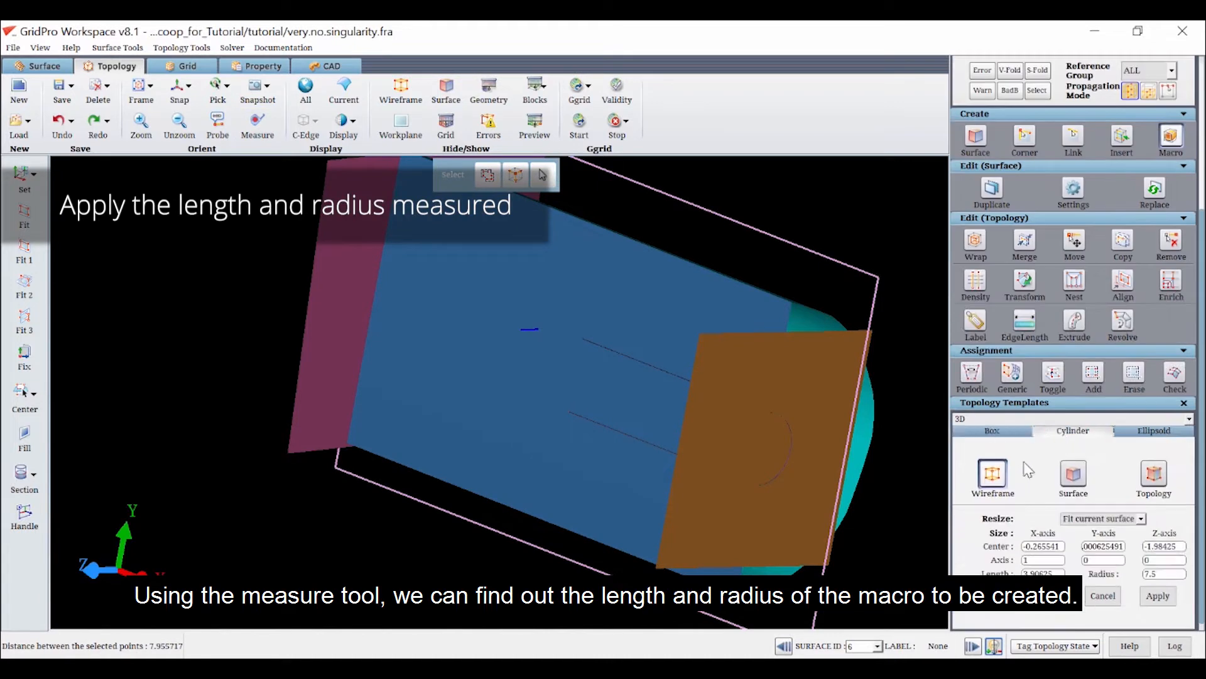
# Create the cylinder wireframe with length 15.5, radius 4 and a Z center of 0
pyautogui.doubleClick(1166, 577)
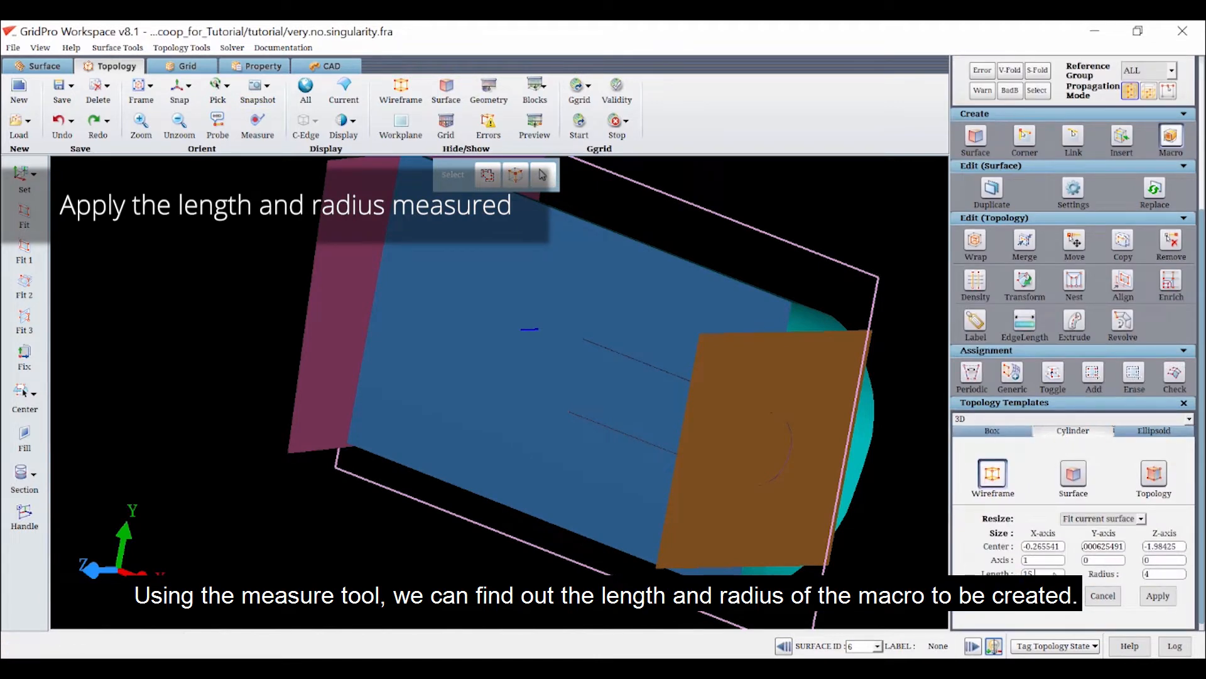
pyautogui.click(1158, 597)
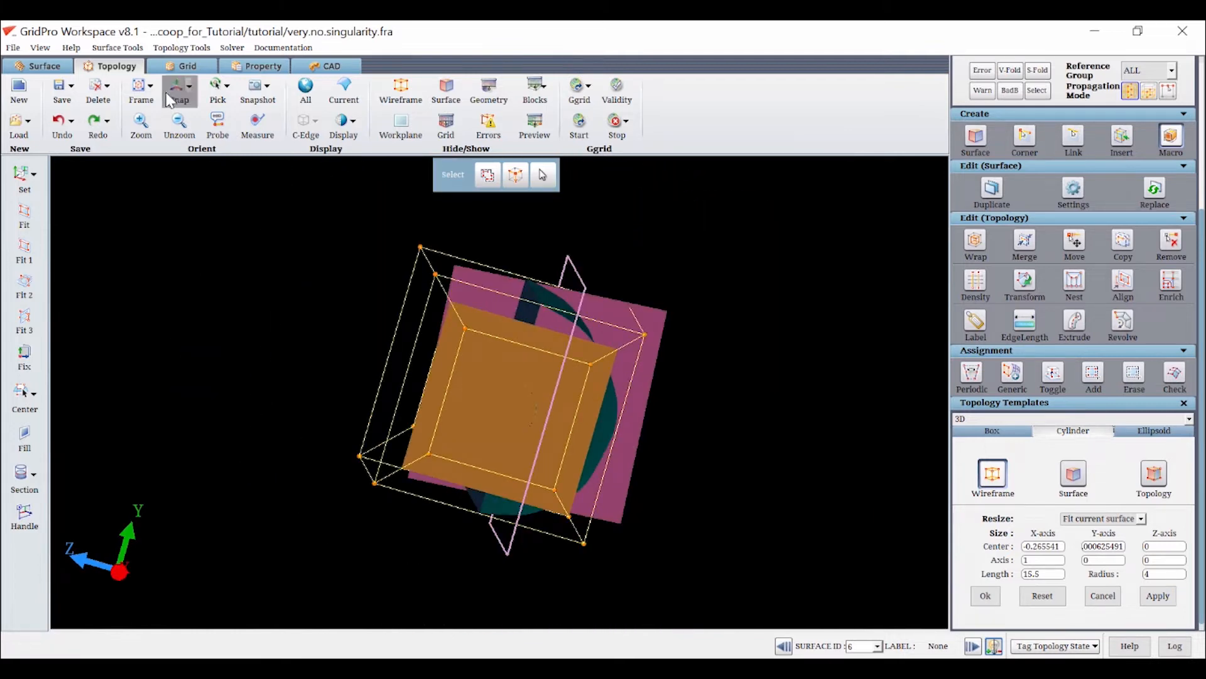
# Insert a vertical topology sheet through the middle of the cylinder wireframe, looking along the X axis
pyautogui.click(168, 96)
pyautogui.click(1121, 143)
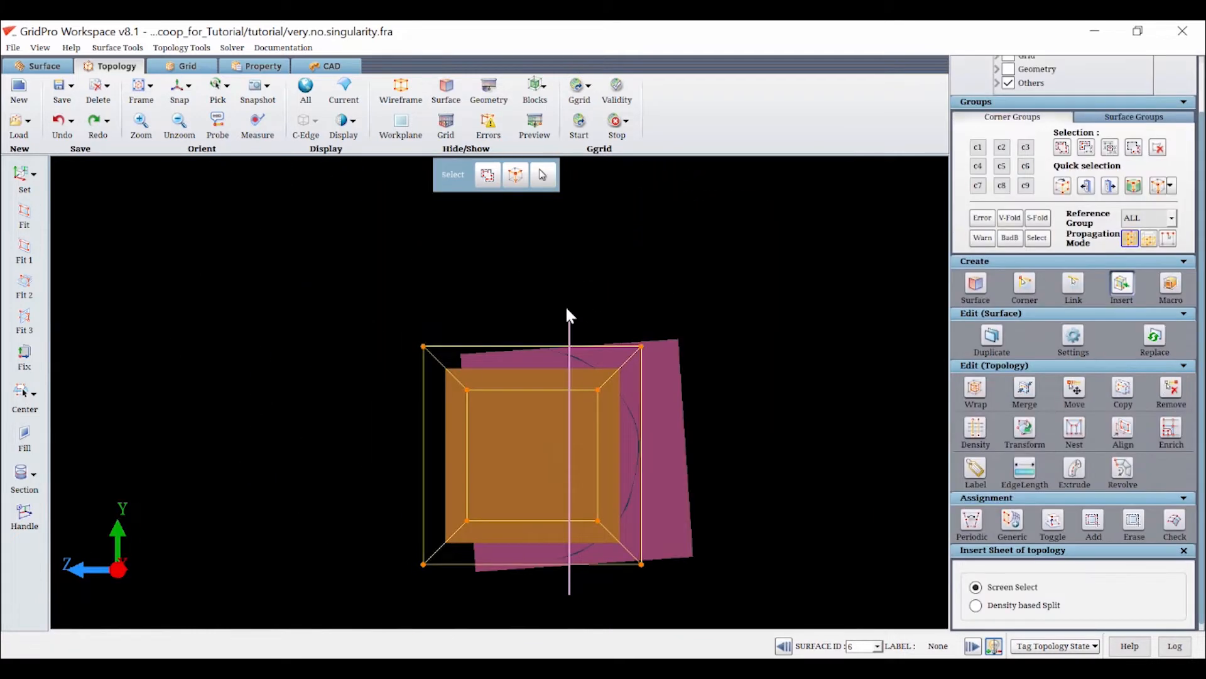
pyautogui.scroll(3, 565, 306)
pyautogui.click(564, 319)
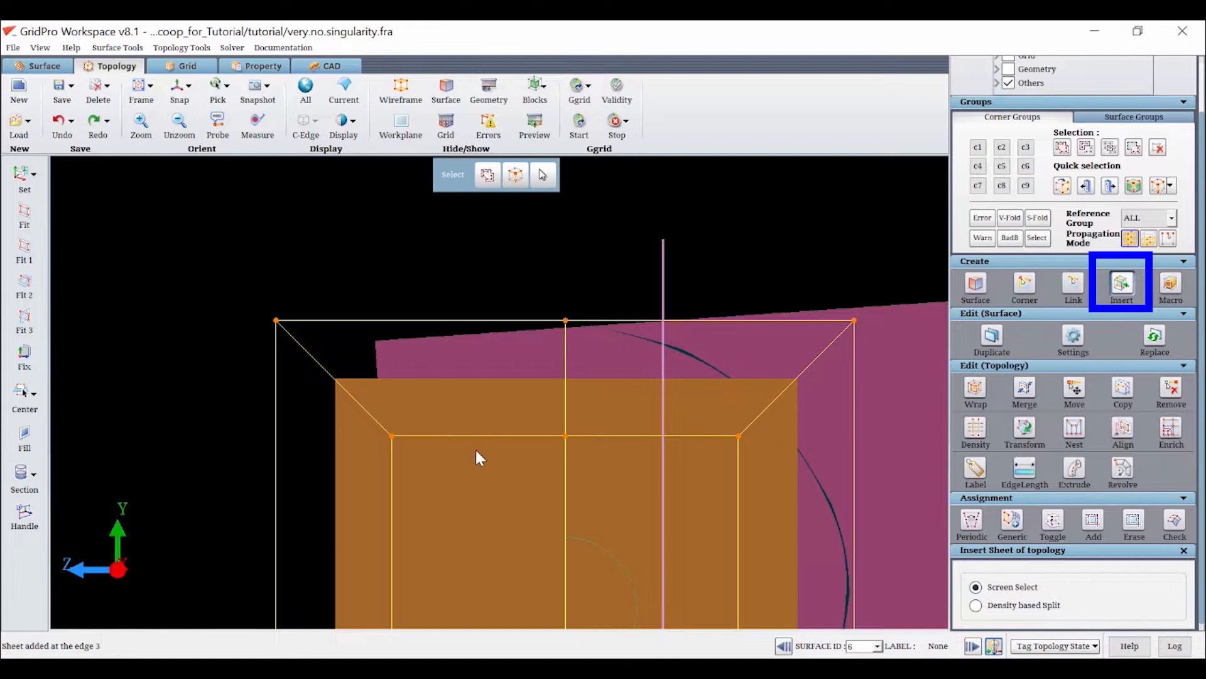
# Remove the corners of the wireframe half that lies outside the half-cylinder domain
pyautogui.scroll(-5, 475, 447)
pyautogui.click(1170, 389)
pyautogui.moveTo(479, 563); pyautogui.dragTo(482, 593)
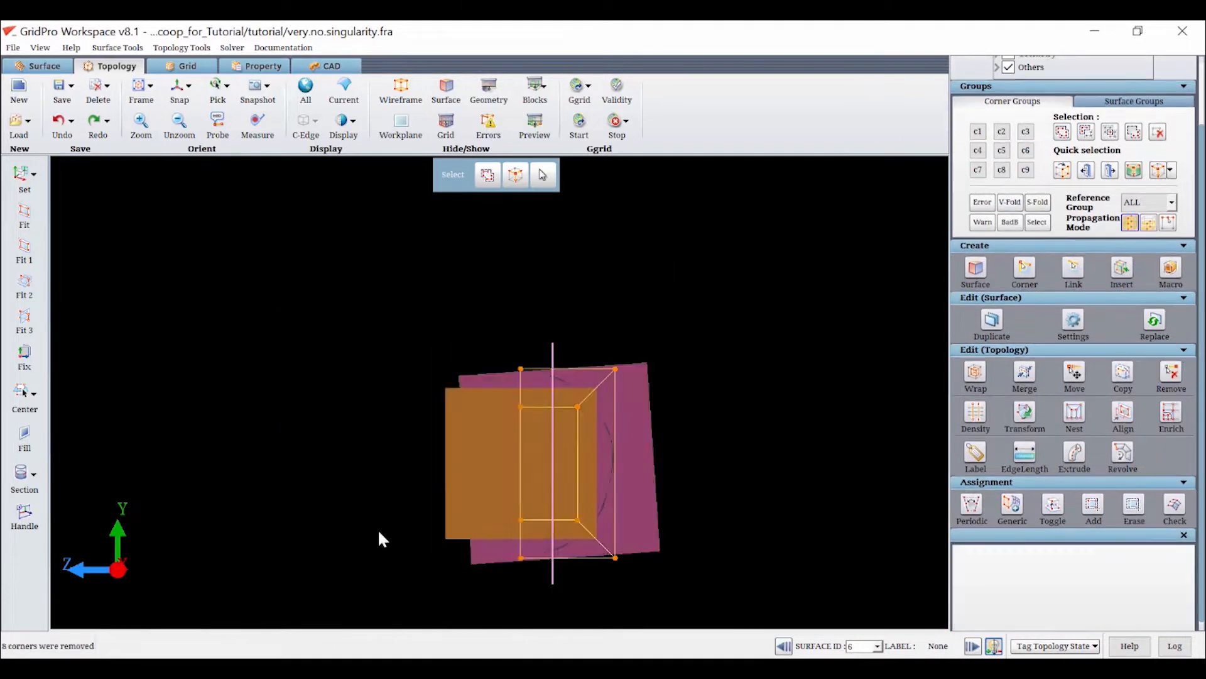
pyautogui.moveTo(378, 529); pyautogui.dragTo(409, 534)
# Hide the flat blue surface that covers the scoop along the symmetry side
pyautogui.scroll(5, 485, 355)
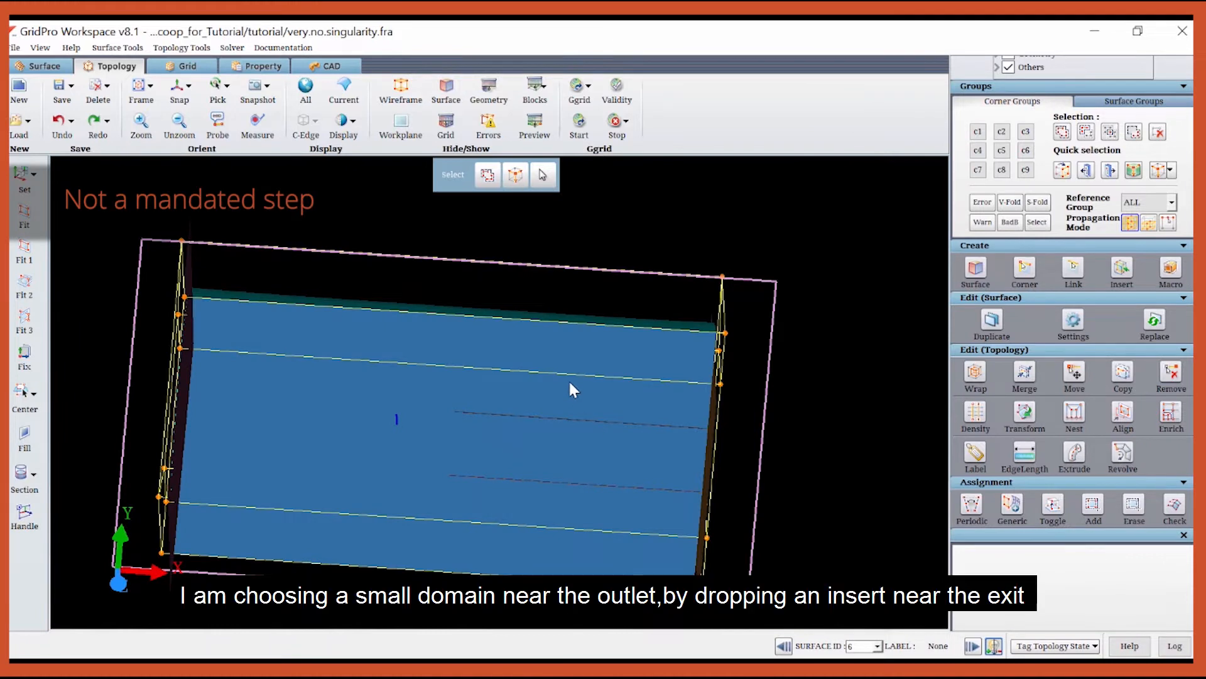
pyautogui.rightClick(569, 384)
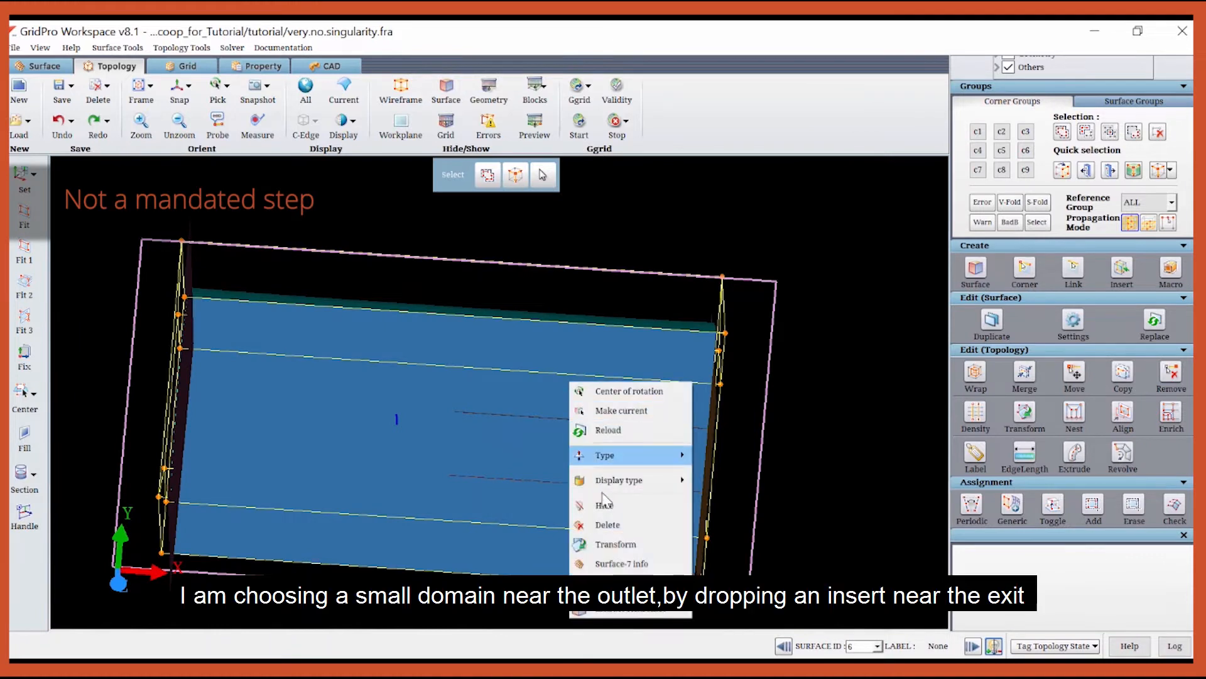
pyautogui.click(575, 510)
# Insert a topology sheet across the wireframe near the outlet and remove the corners at the far inlet end
pyautogui.click(1121, 270)
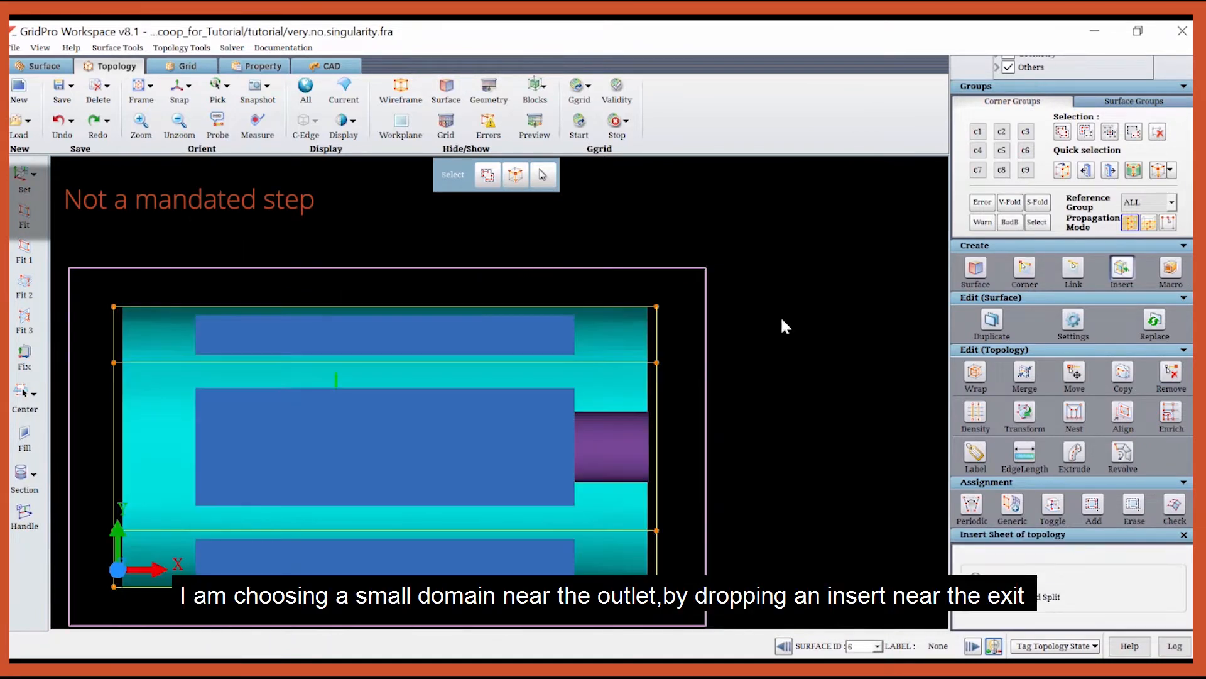
pyautogui.click(598, 306)
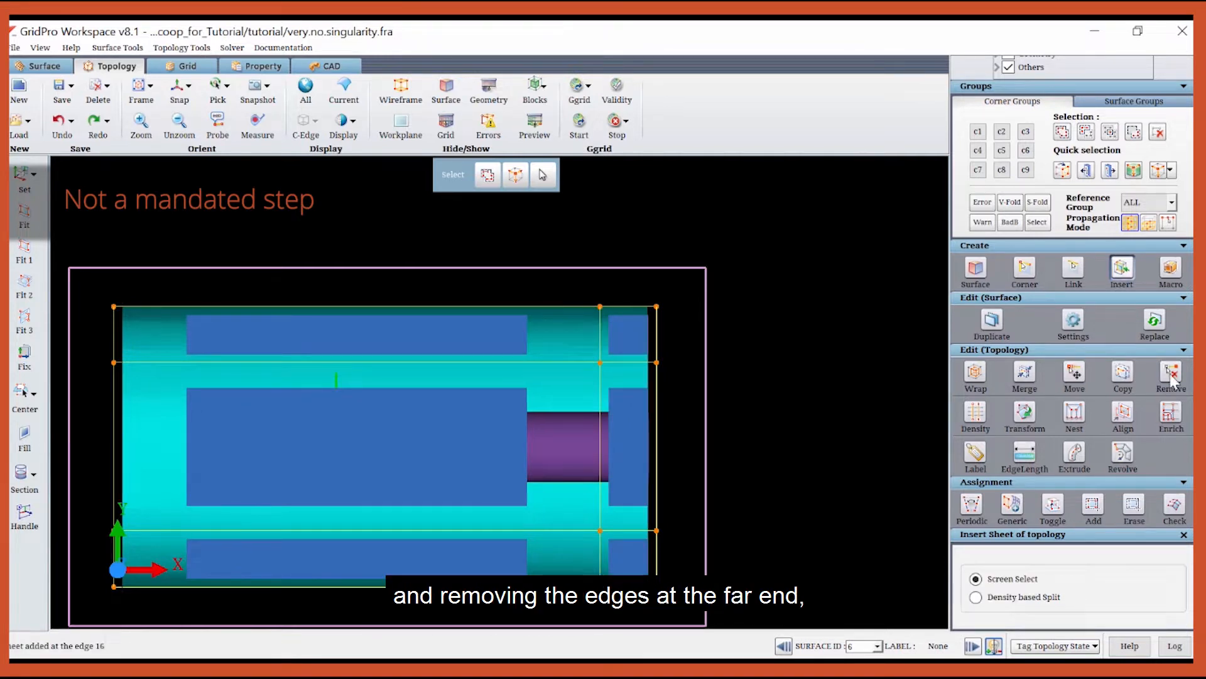
pyautogui.click(1171, 374)
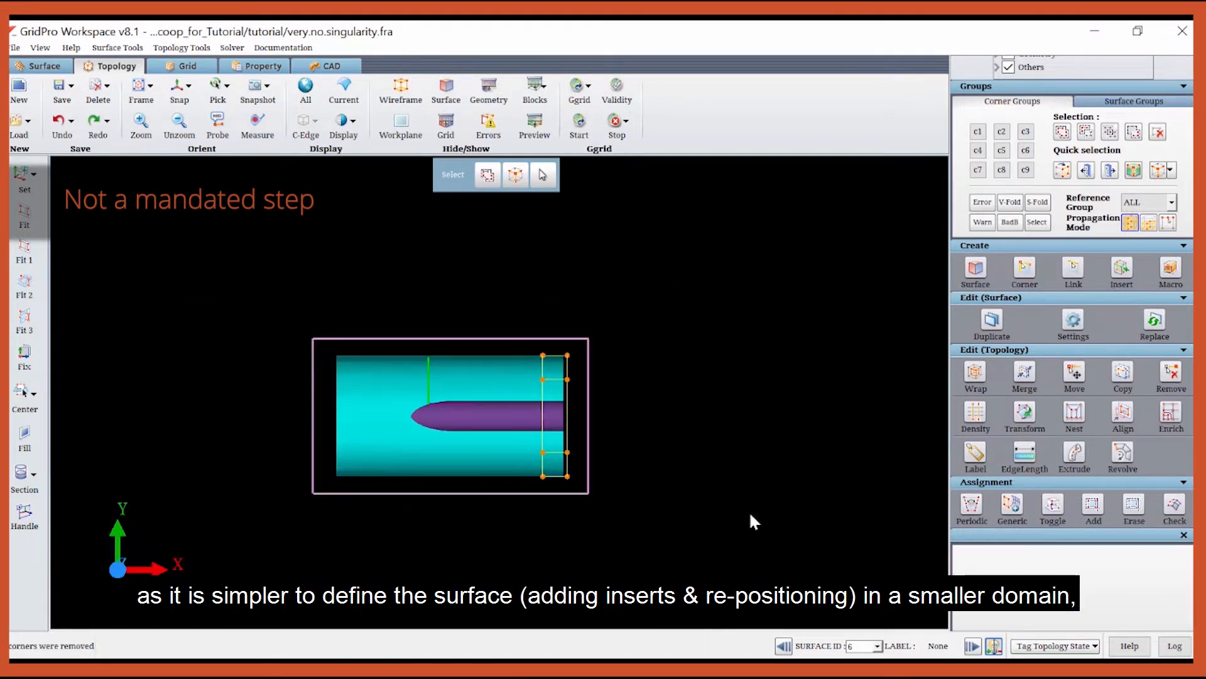
# Group the corners of the inner block into corner group c1, looking along the X axis
pyautogui.moveTo(751, 516); pyautogui.dragTo(68, 550)
pyautogui.click(176, 91)
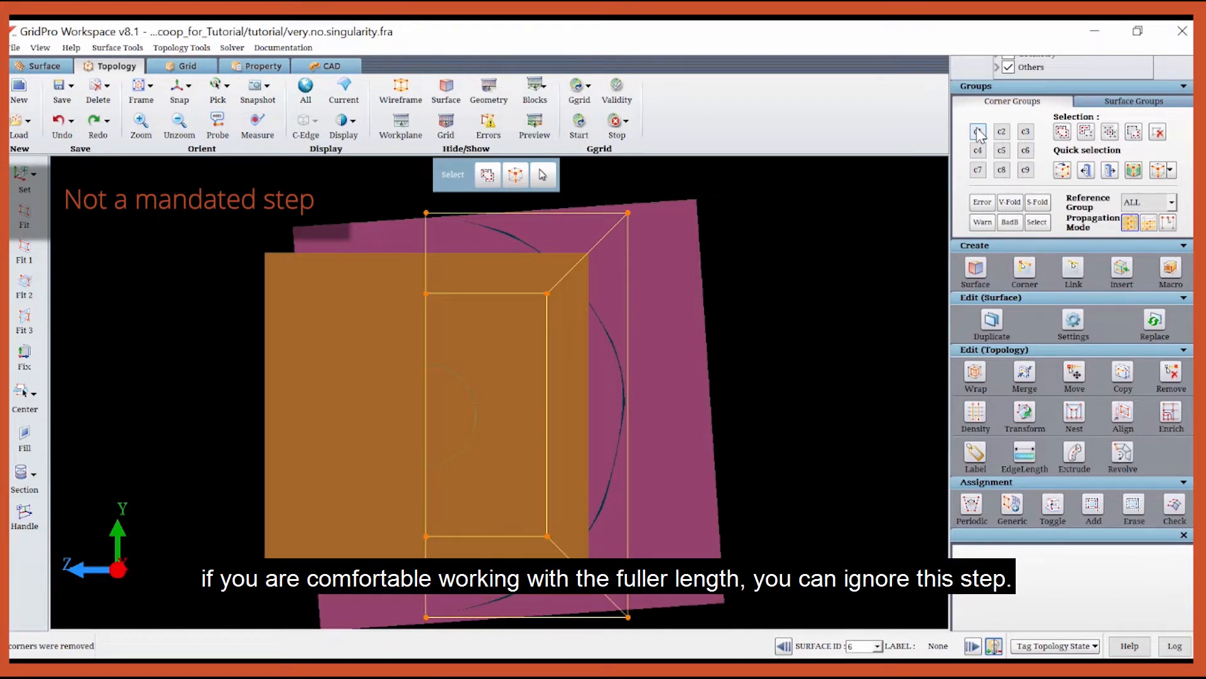
pyautogui.click(978, 130)
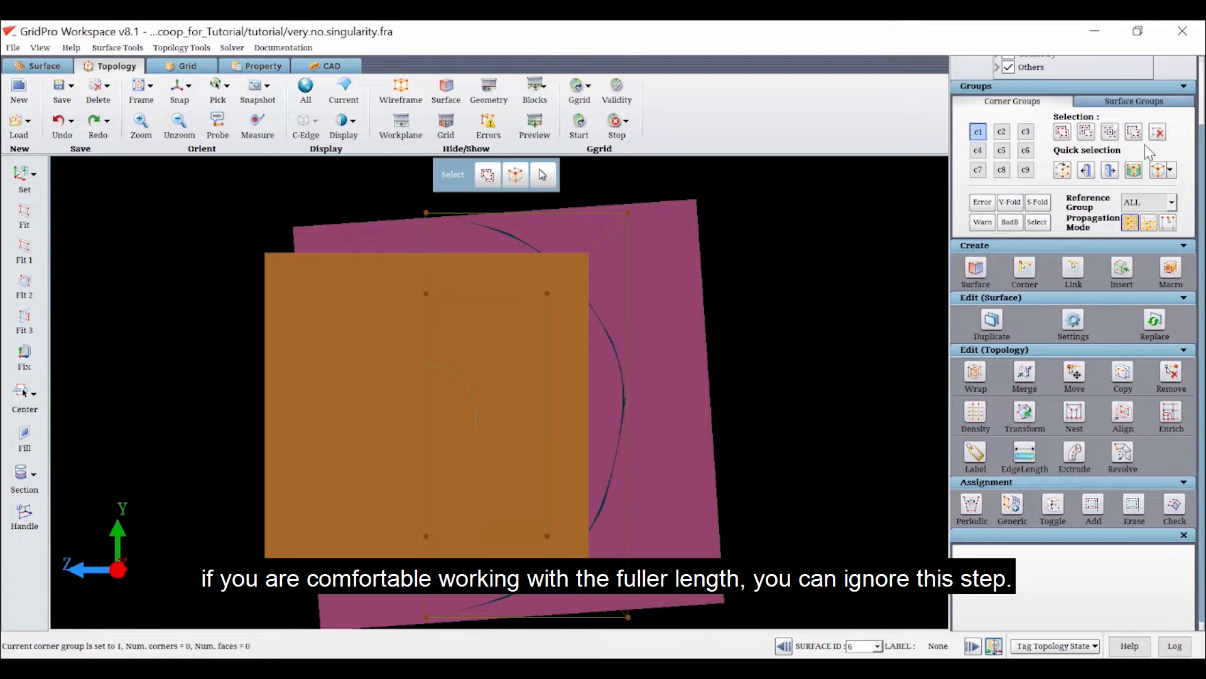
pyautogui.click(1063, 132)
pyautogui.moveTo(387, 276); pyautogui.dragTo(563, 547, button='right')
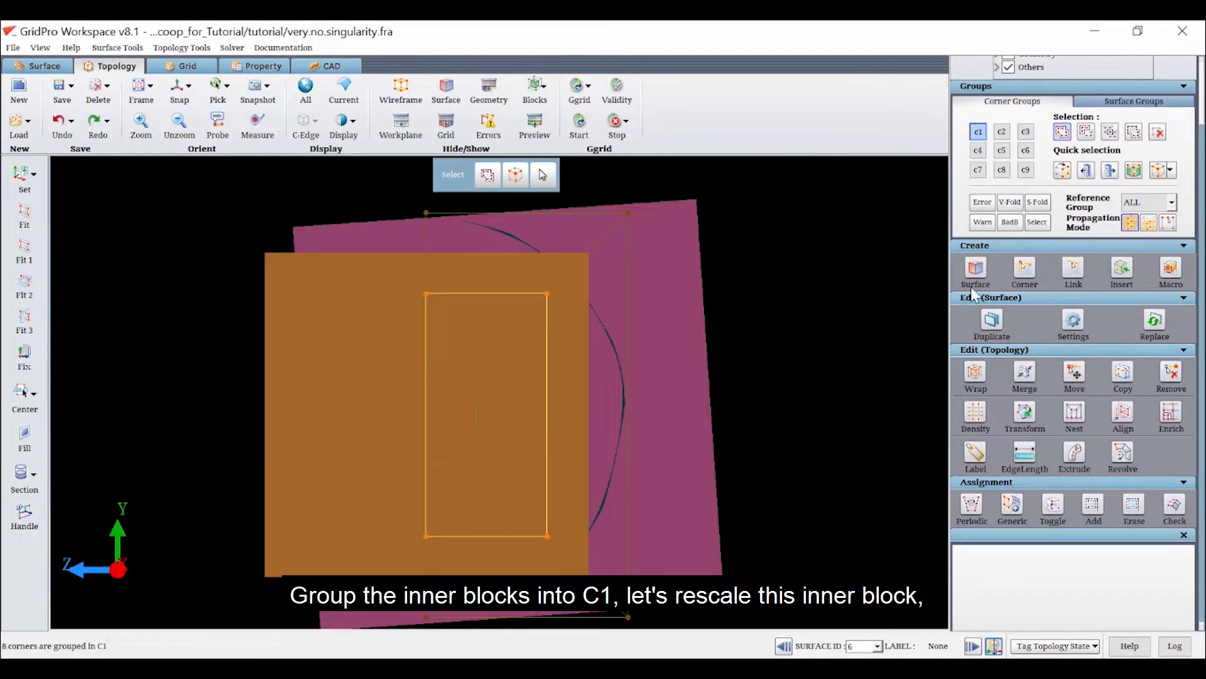
# Scale corner group c1 about center 0, 0, 0 with ratios 0.1 in Y and 0.3 in Z, fitting the block inside the scoop
pyautogui.click(1024, 411)
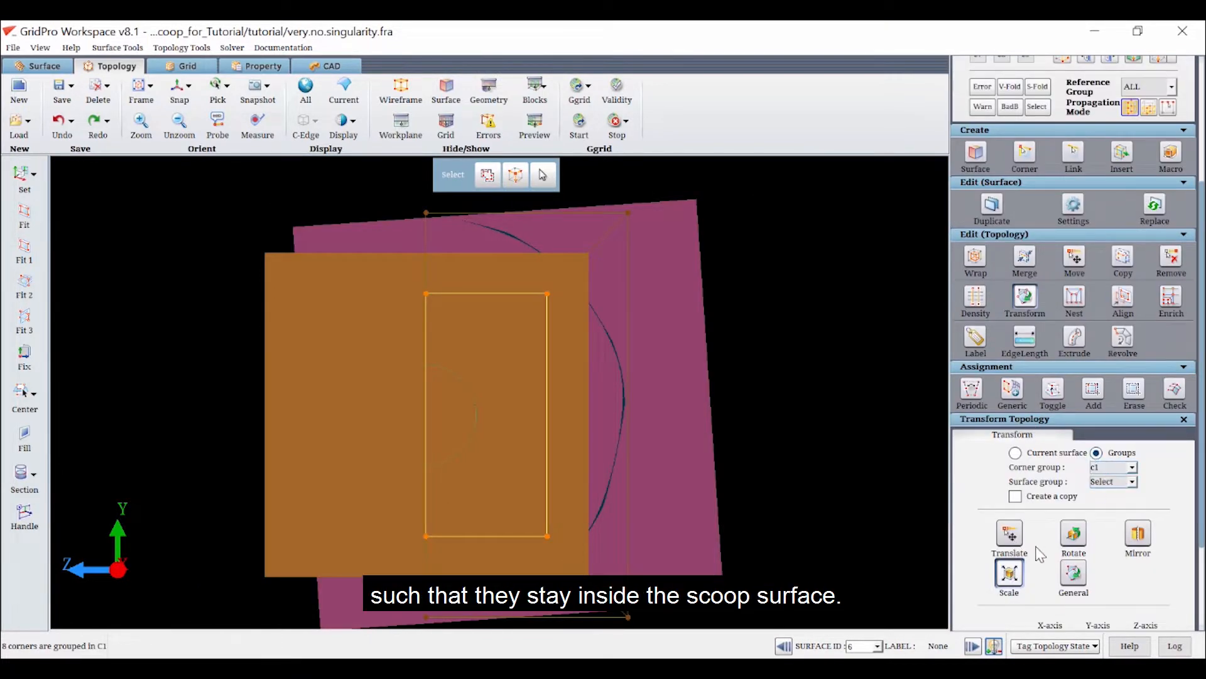
pyautogui.scroll(-3, 1105, 503)
pyautogui.doubleClick(1144, 534)
pyautogui.write('1')
pyautogui.doubleClick(1099, 534)
pyautogui.write('0.1')
pyautogui.click(1179, 602)
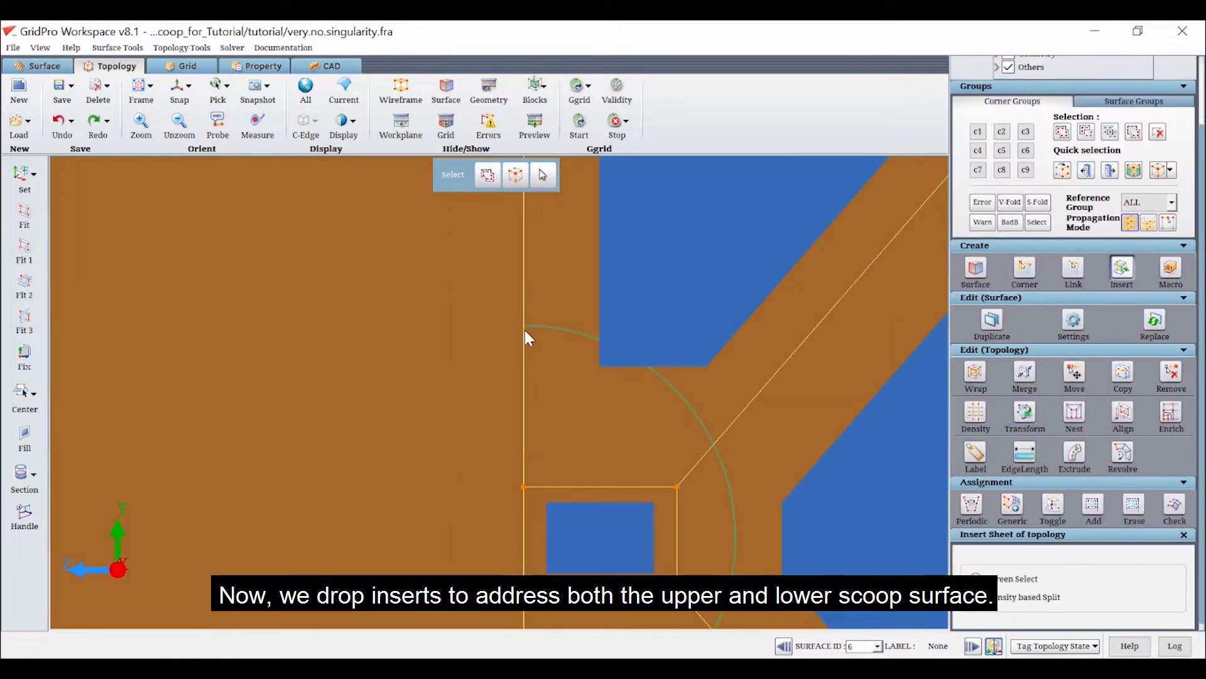
# Insert two topology sheets around the inner block for both scoop surfaces and move their diagonal corners close to the scoop profile
pyautogui.click(526, 330)
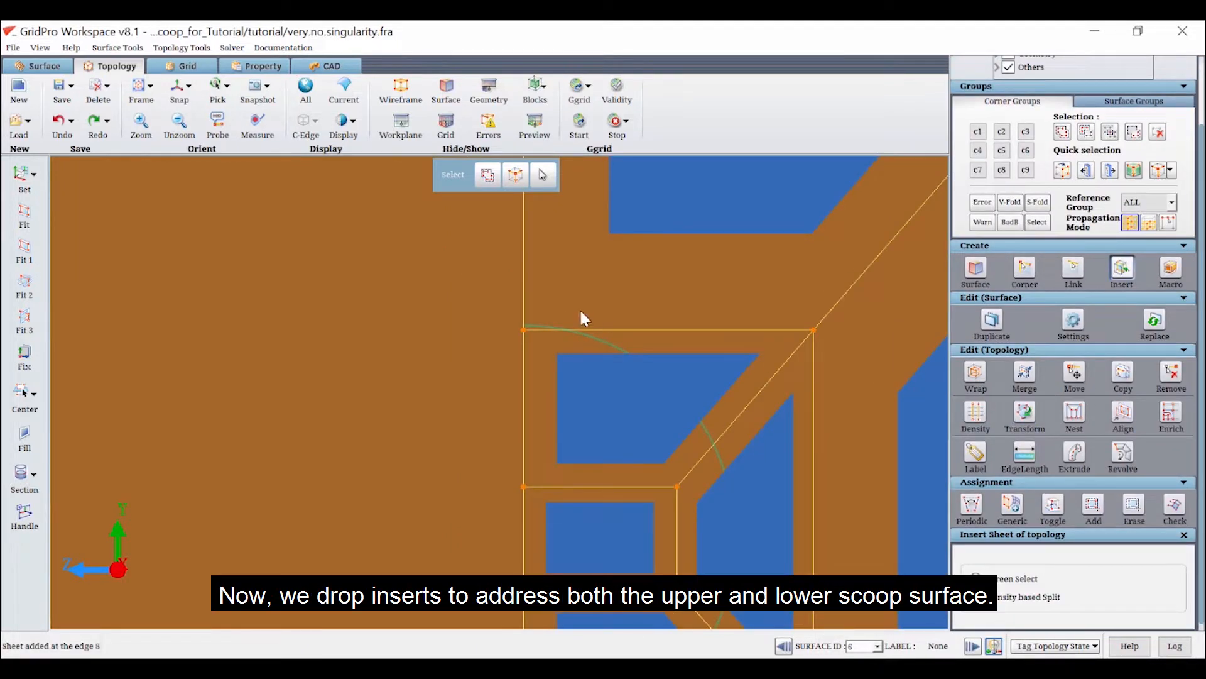
pyautogui.click(525, 320)
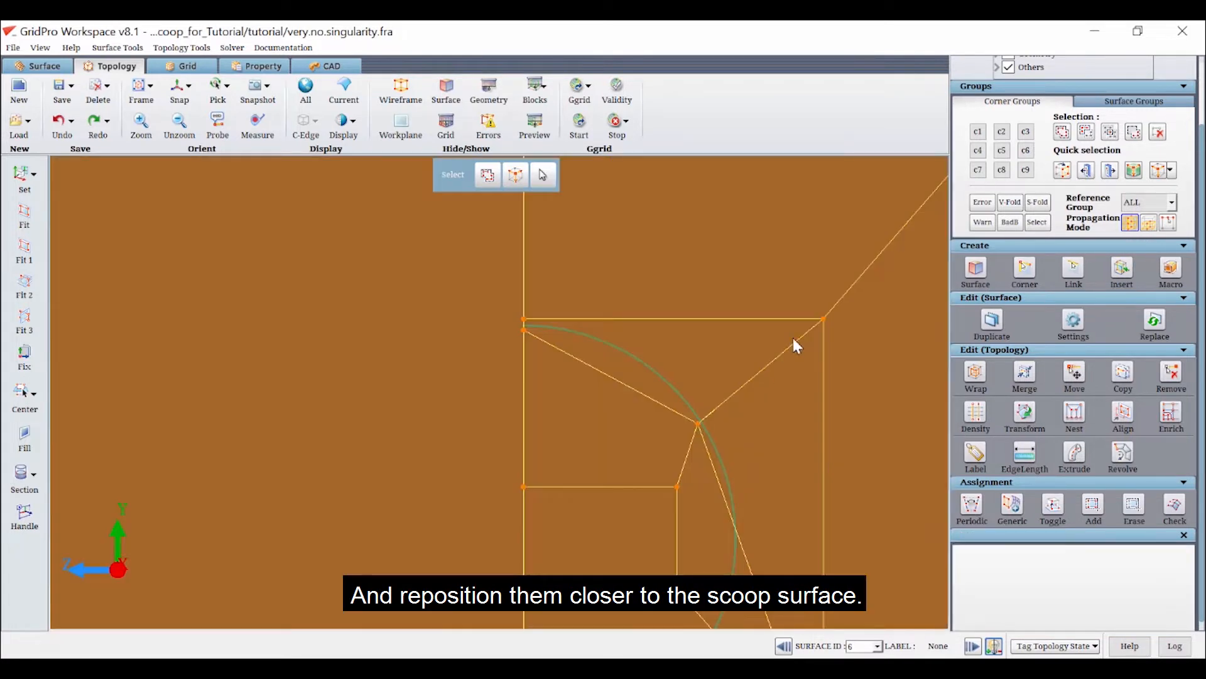
pyautogui.moveTo(793, 336)
pyautogui.mouseDown()
pyautogui.moveTo(722, 413)
pyautogui.moveTo(811, 327)
pyautogui.moveTo(753, 395)
pyautogui.moveTo(697, 421)
pyautogui.moveTo(708, 415)
pyautogui.mouseUp()
pyautogui.moveTo(825, 318); pyautogui.dragTo(712, 412)
pyautogui.scroll(-1, 634, 396)
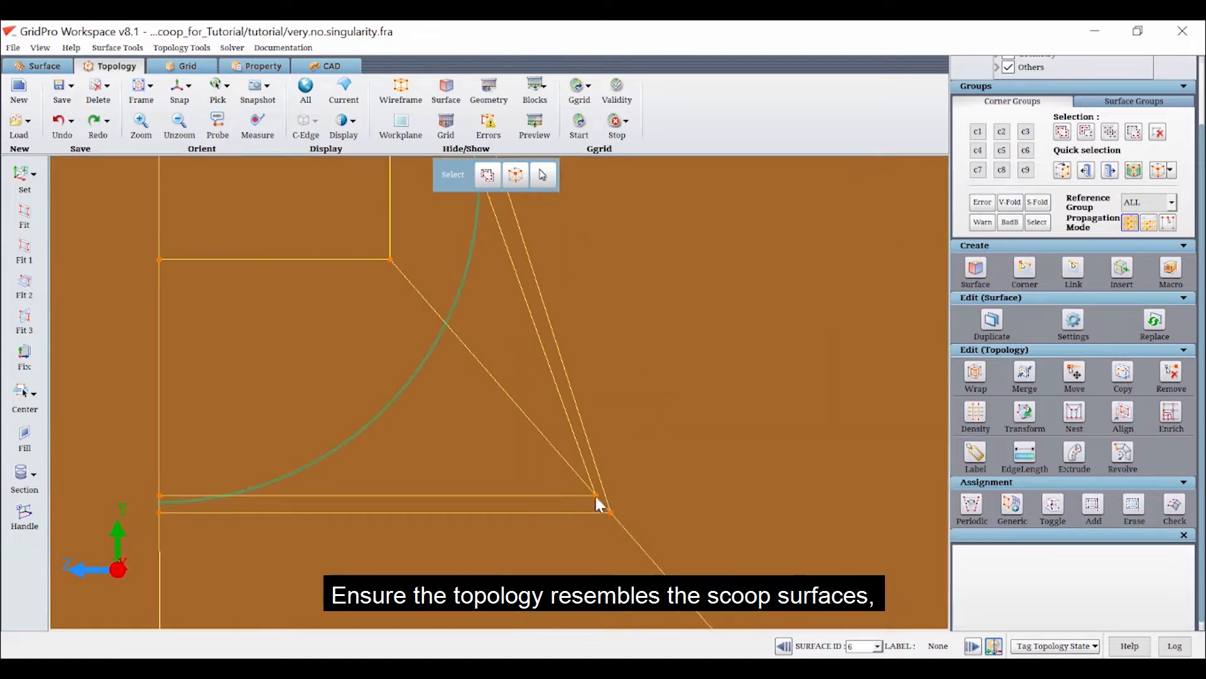
pyautogui.moveTo(594, 493)
pyautogui.mouseDown()
pyautogui.moveTo(403, 387)
pyautogui.moveTo(505, 439)
pyautogui.moveTo(477, 419)
pyautogui.mouseUp()
pyautogui.moveTo(737, 574); pyautogui.dragTo(475, 419)
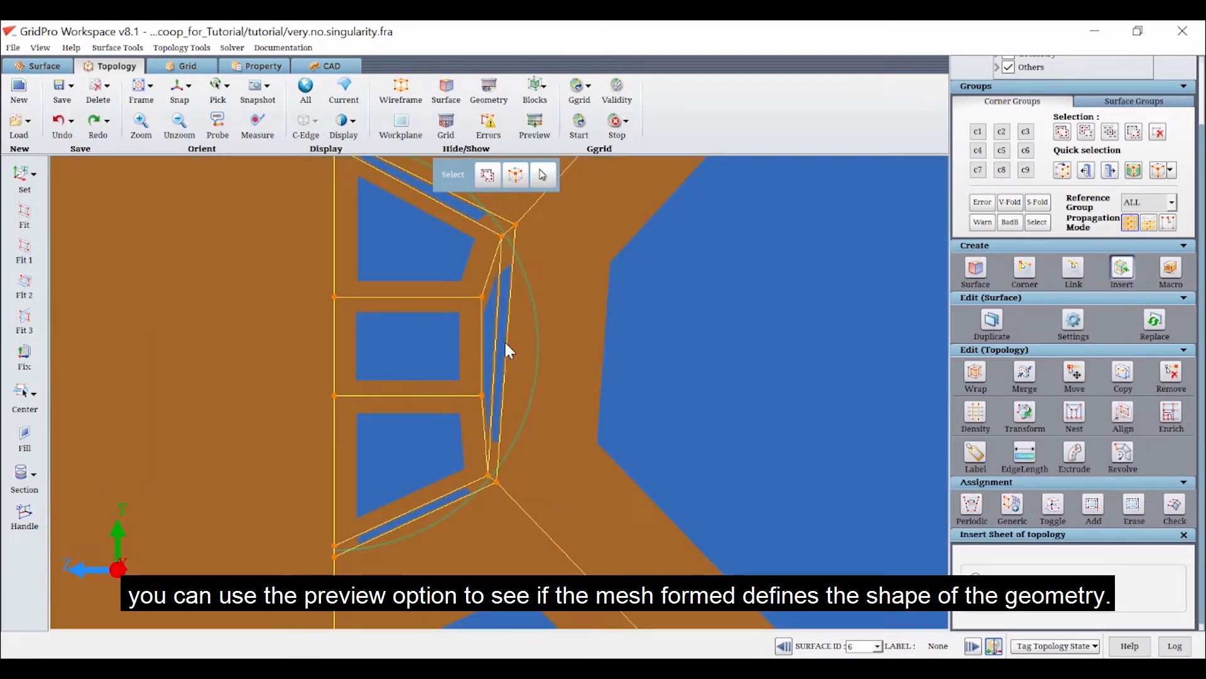
# Insert a horizontal topology sheet through the middle of the inner block and move its outer corners to the scoop curve
pyautogui.click(506, 343)
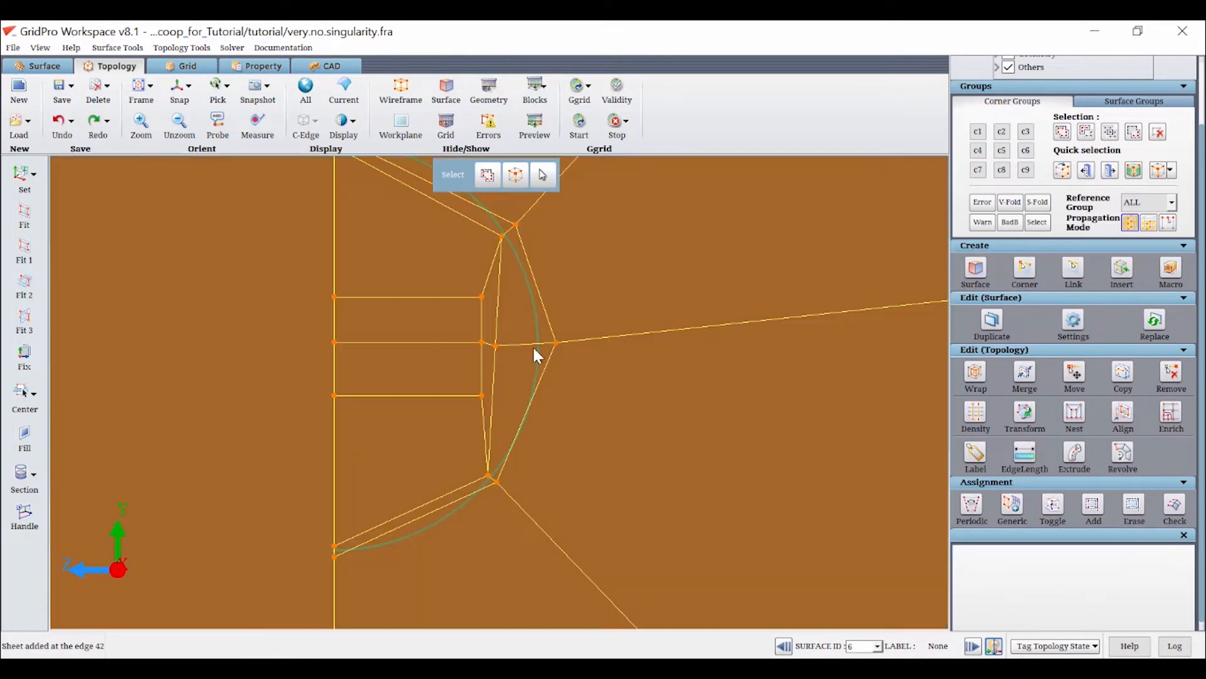
pyautogui.moveTo(495, 345); pyautogui.dragTo(528, 345)
# Insert a vertical topology sheet through the inner block and reposition its corners along the scoop curve
pyautogui.scroll(-4, 584, 358)
pyautogui.press('i')
pyautogui.scroll(3, 452, 284)
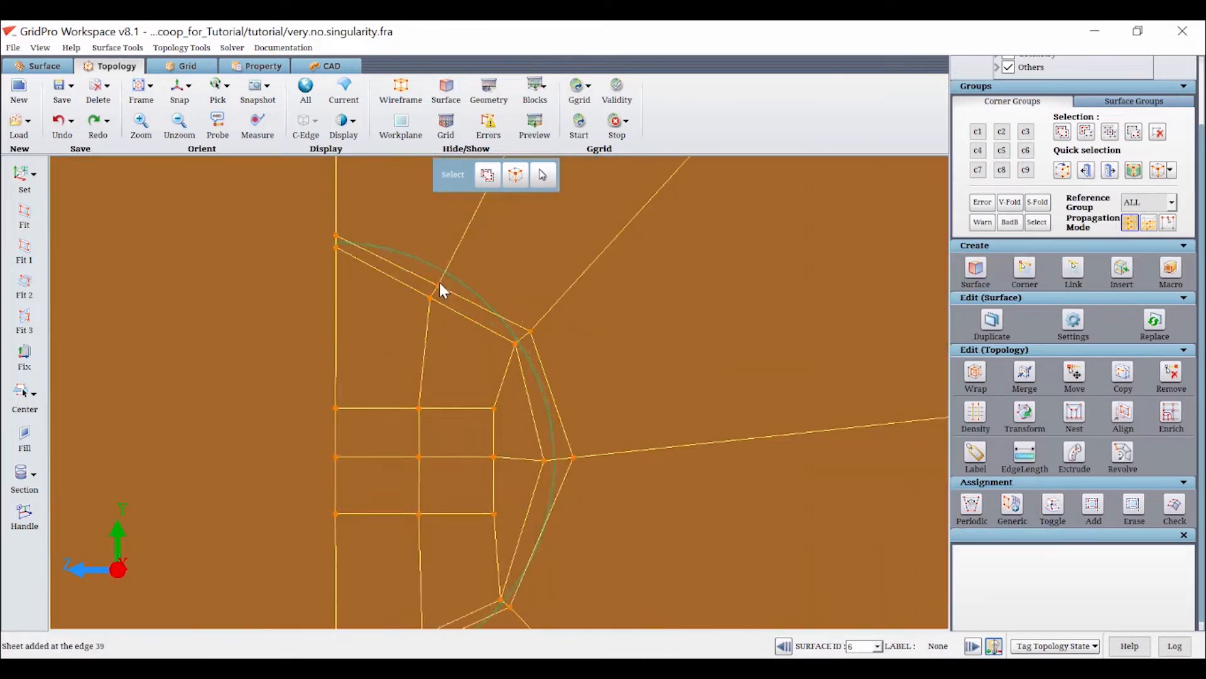
pyautogui.click(438, 281)
pyautogui.moveTo(447, 256); pyautogui.dragTo(446, 255)
pyautogui.moveTo(430, 297); pyautogui.dragTo(437, 277)
pyautogui.moveTo(430, 297); pyautogui.dragTo(438, 277)
pyautogui.moveTo(437, 401)
pyautogui.mouseDown()
pyautogui.moveTo(448, 415)
pyautogui.moveTo(438, 395)
pyautogui.mouseUp()
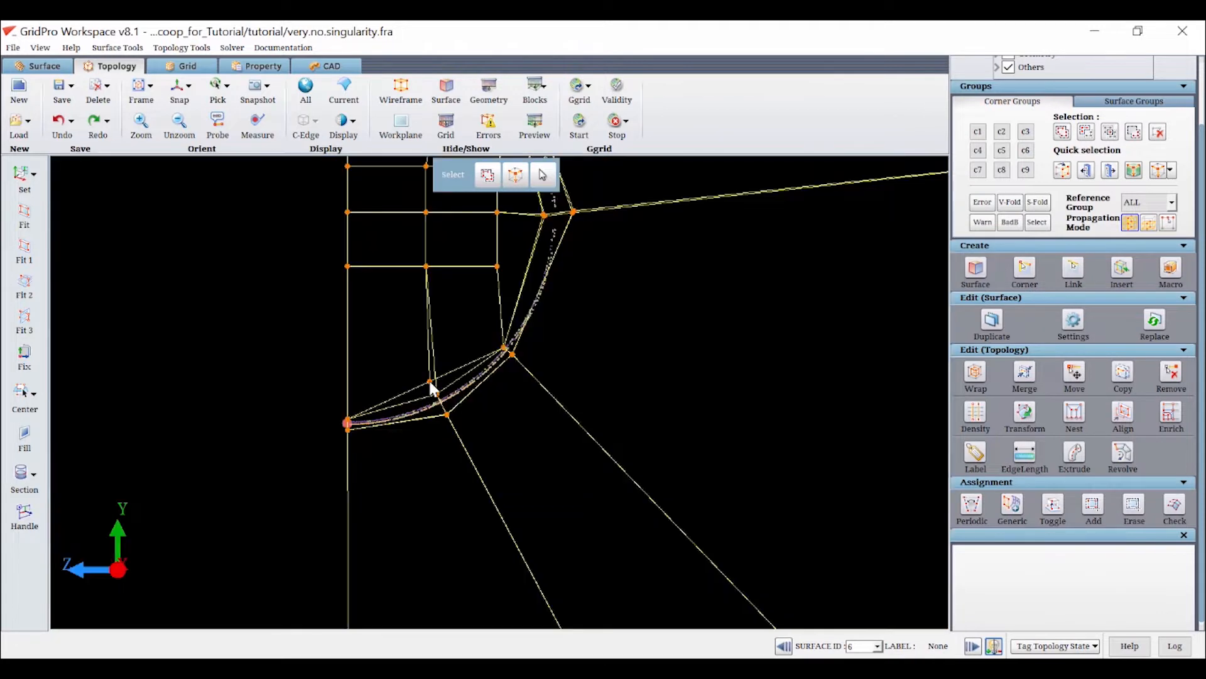
# Group all corners on the upstream face of the outlet blocks into corner group c2
pyautogui.moveTo(534, 322); pyautogui.dragTo(272, 377, button='middle')
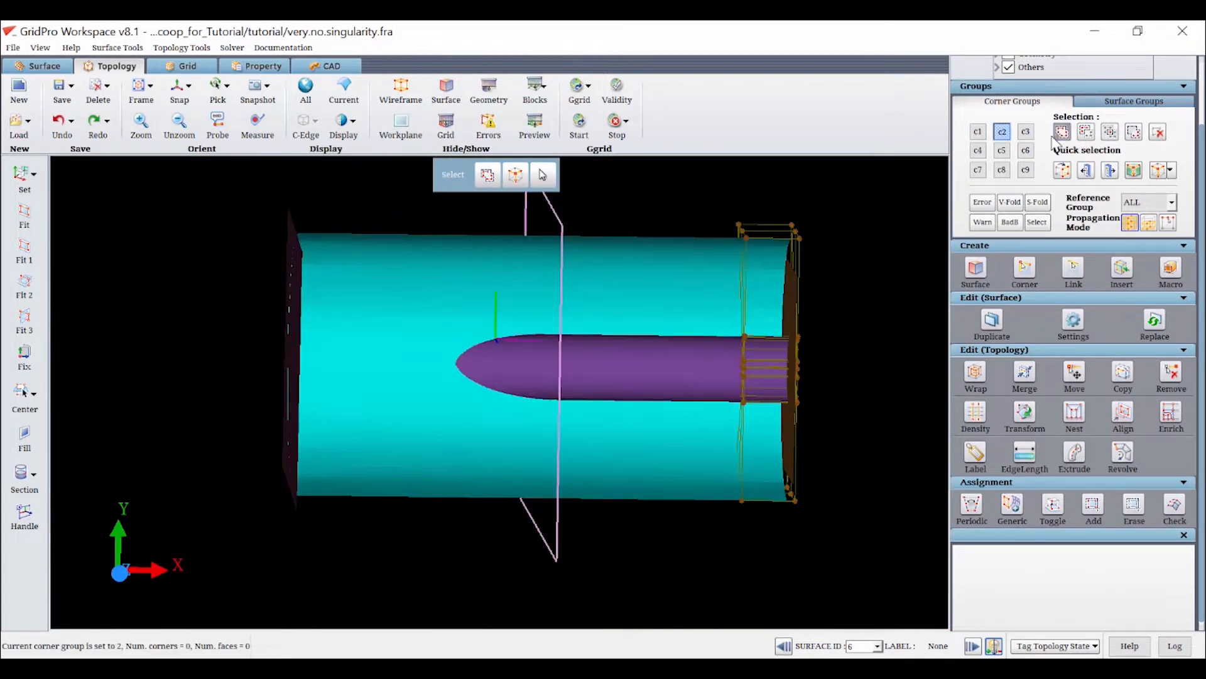
pyautogui.click(1061, 131)
pyautogui.moveTo(725, 215); pyautogui.dragTo(762, 555)
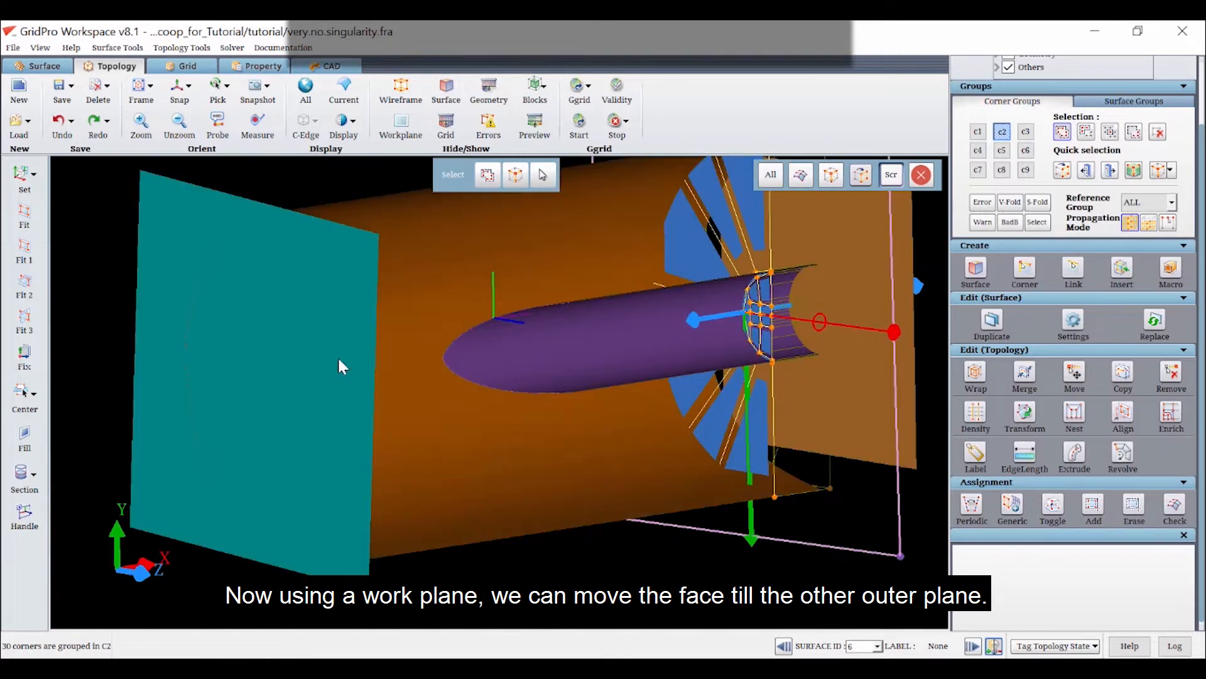
# Copy the c2 corners to the far inlet plane surface, projected On Surface and linked to the parent faces
pyautogui.click(337, 356)
pyautogui.click(1123, 375)
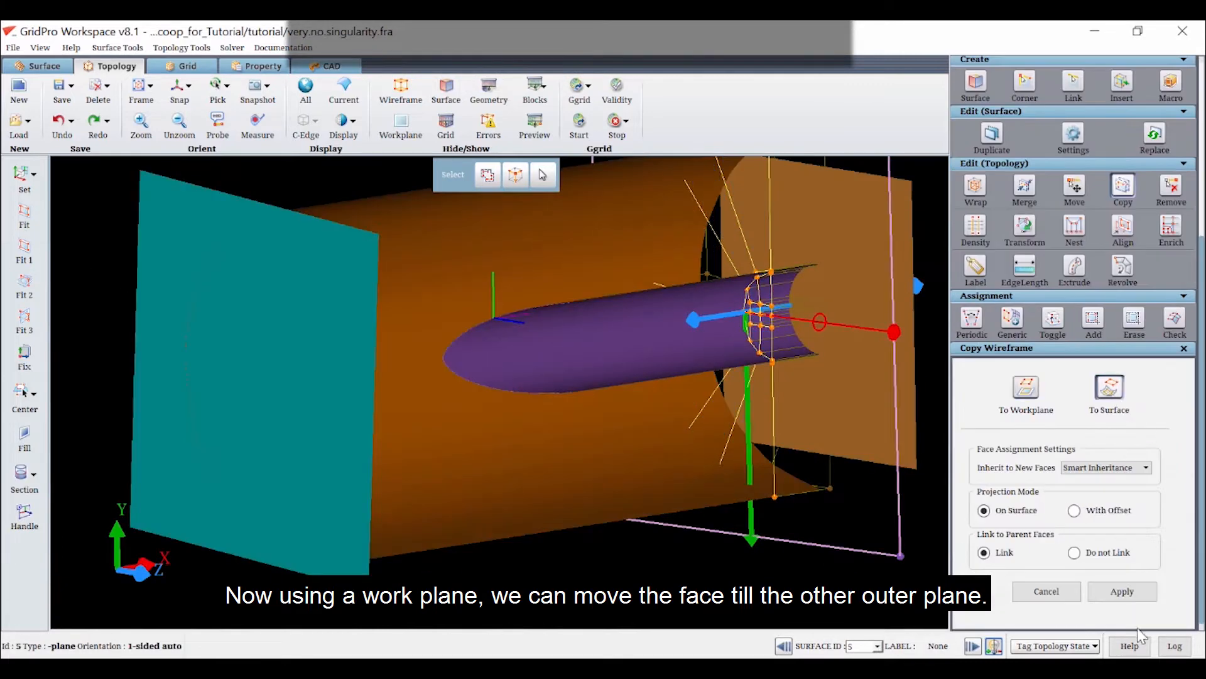
pyautogui.click(1114, 592)
# Insert topology sheets across the scoop at its mid-body, at the end of its slanted inlet cut and at its nose tip
pyautogui.moveTo(787, 489); pyautogui.dragTo(258, 496)
pyautogui.click(179, 90)
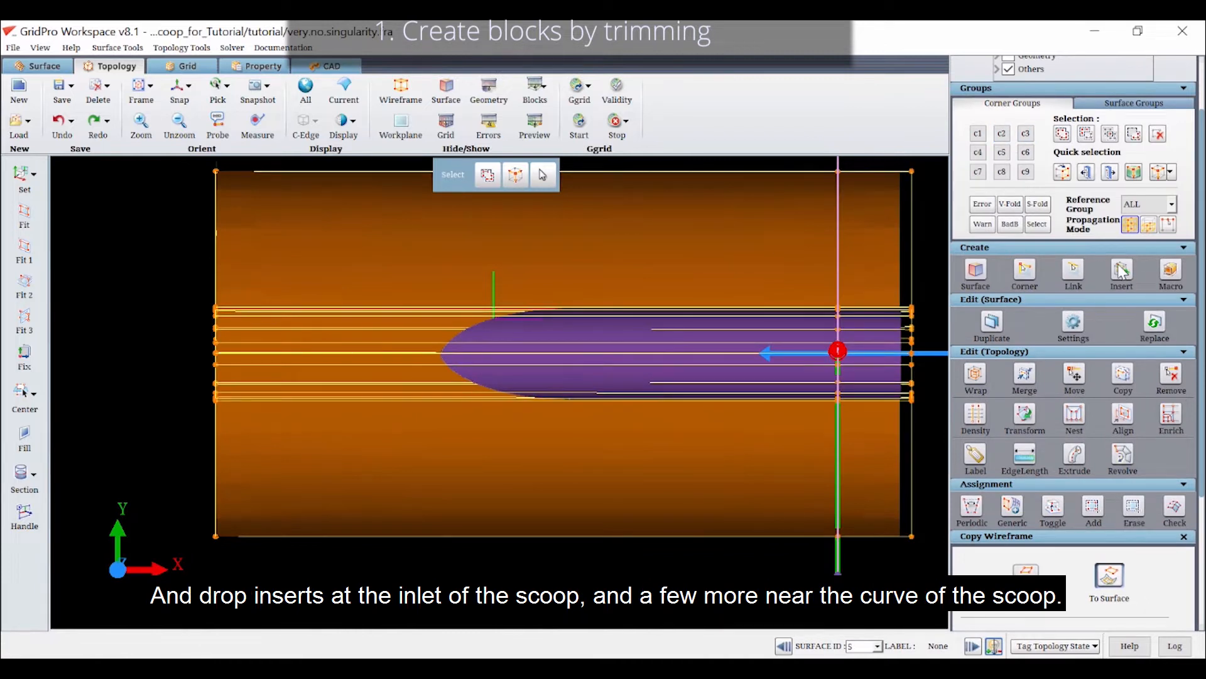
pyautogui.click(1122, 270)
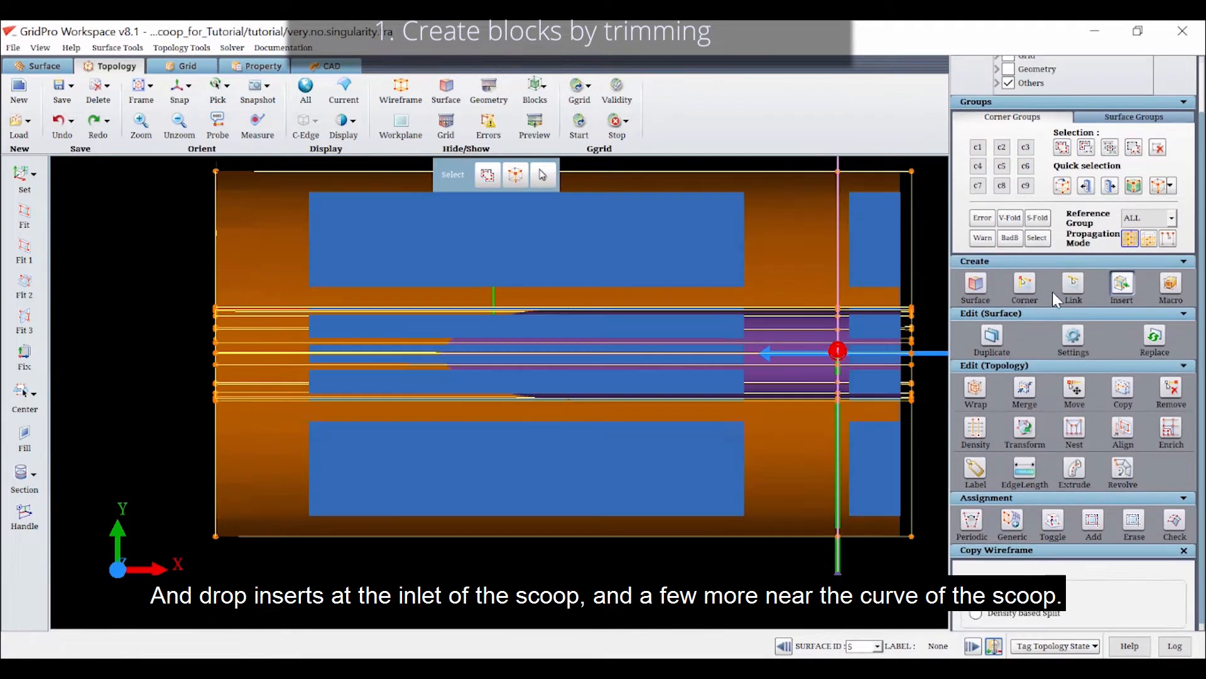
pyautogui.click(696, 311)
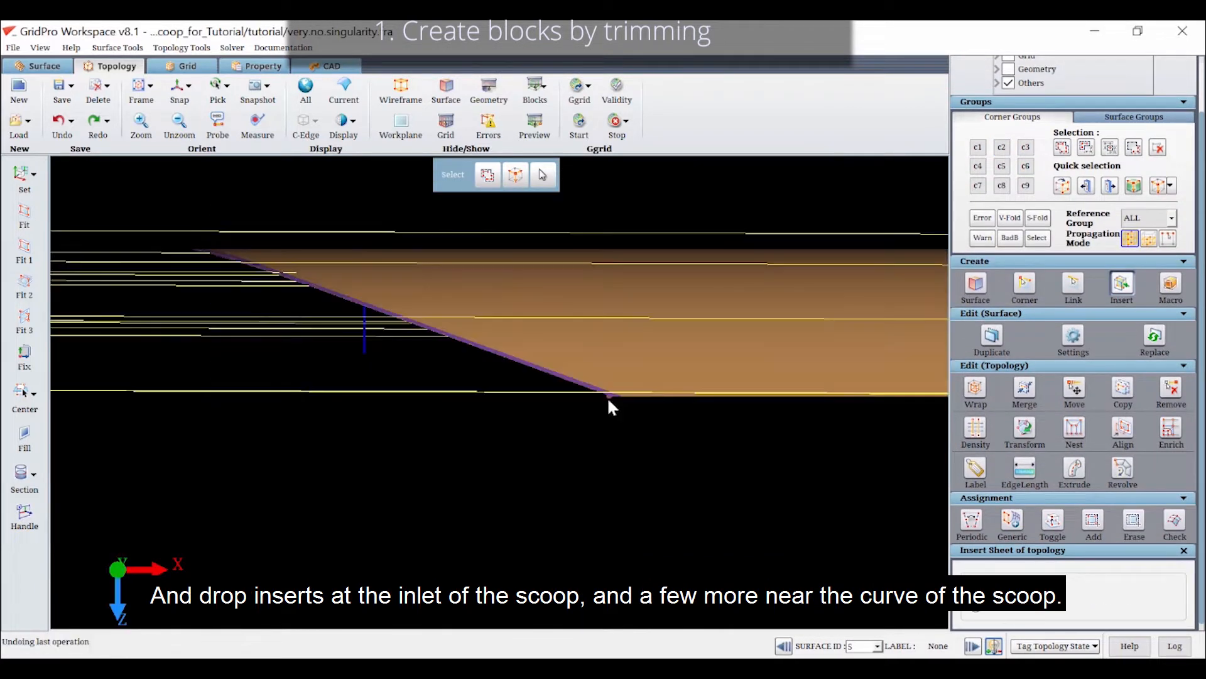
pyautogui.click(611, 393)
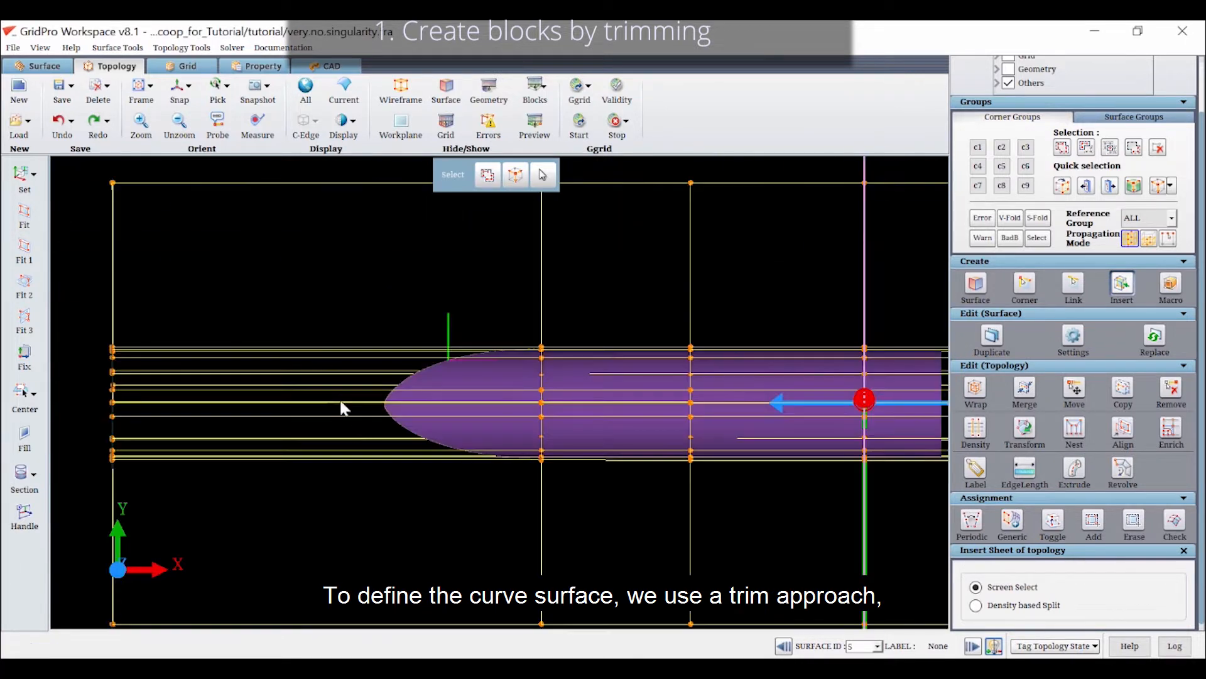
pyautogui.click(383, 405)
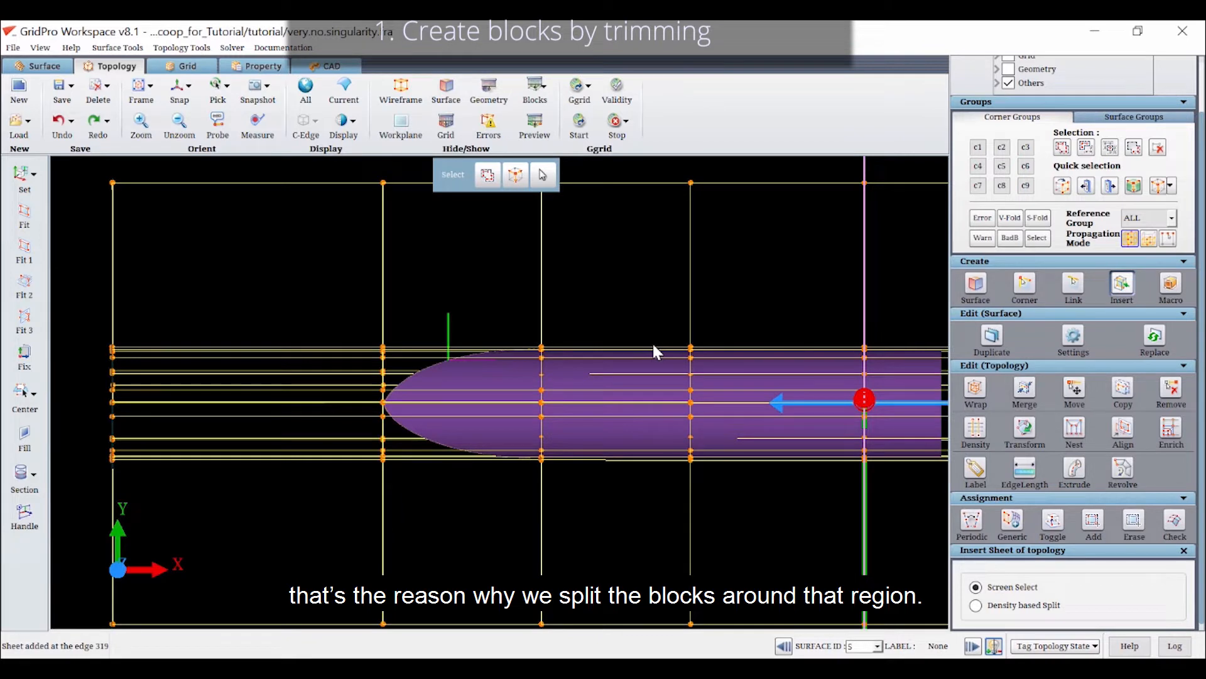
# Collect the corners of the inner blocks enclosing the scoop's slanted inlet cut in corner group c3
pyautogui.click(1030, 146)
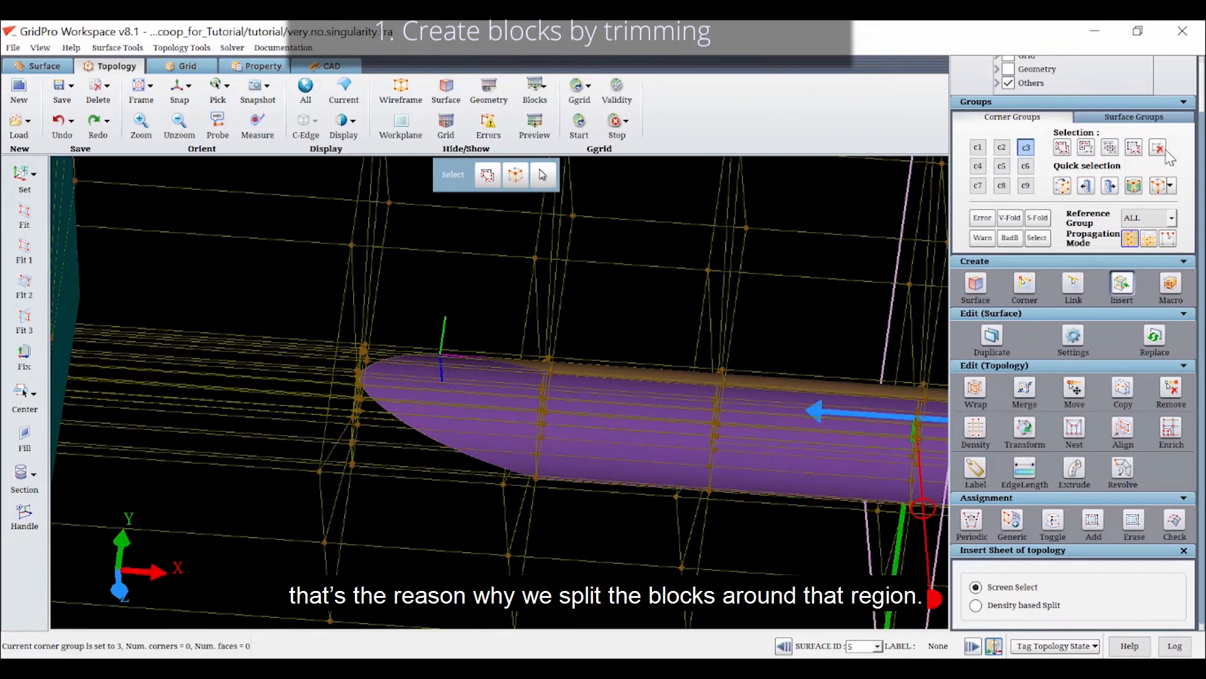
pyautogui.click(1062, 147)
pyautogui.moveTo(483, 383); pyautogui.dragTo(399, 349)
pyautogui.moveTo(411, 358); pyautogui.dragTo(544, 440, button='right')
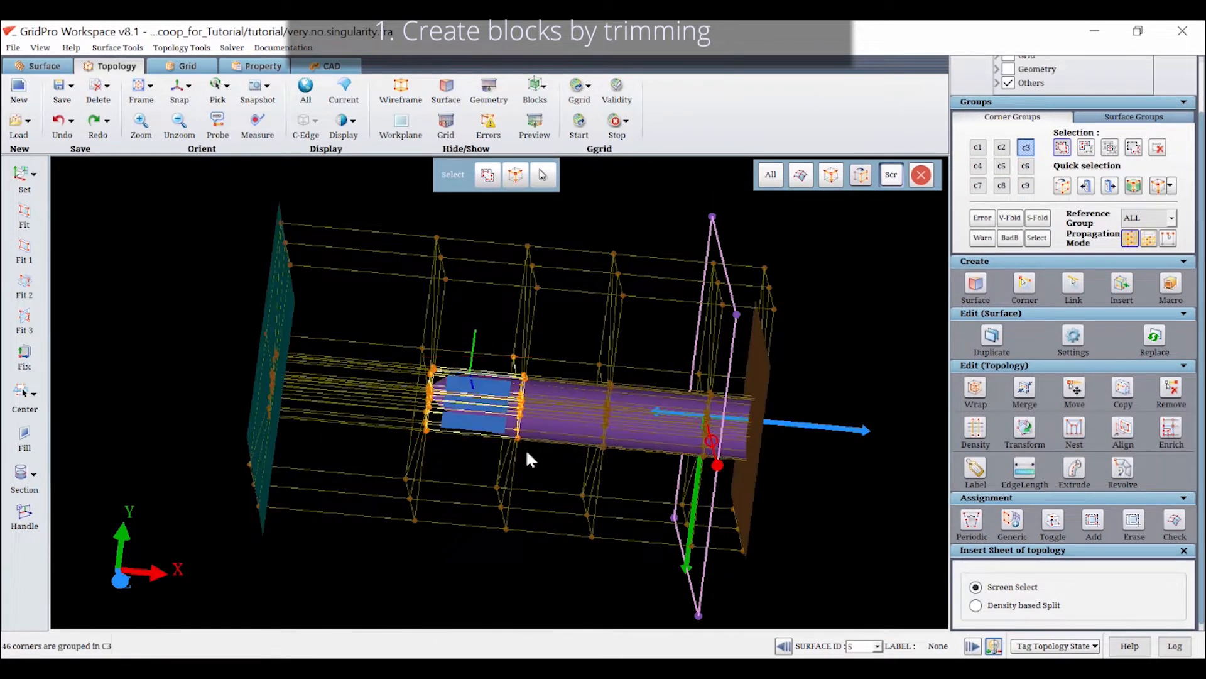
# Add the missing corners at the downstream end of the slanted inlet cut to corner group c3
pyautogui.click(1149, 218)
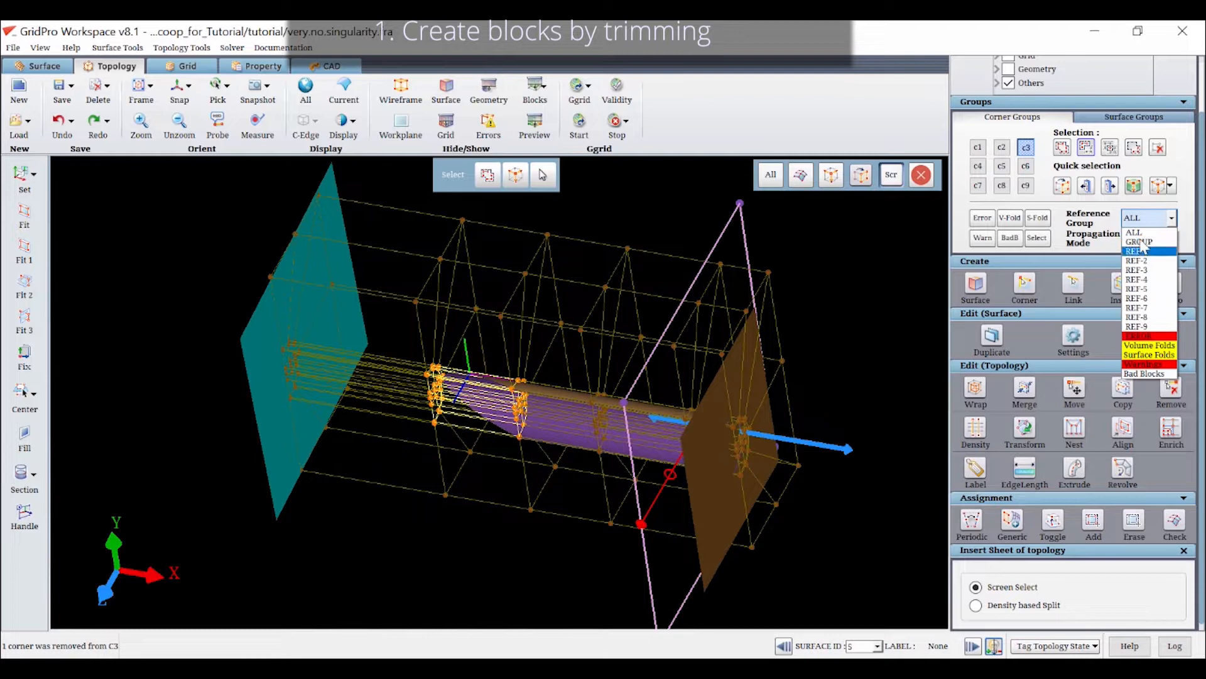
pyautogui.click(1145, 244)
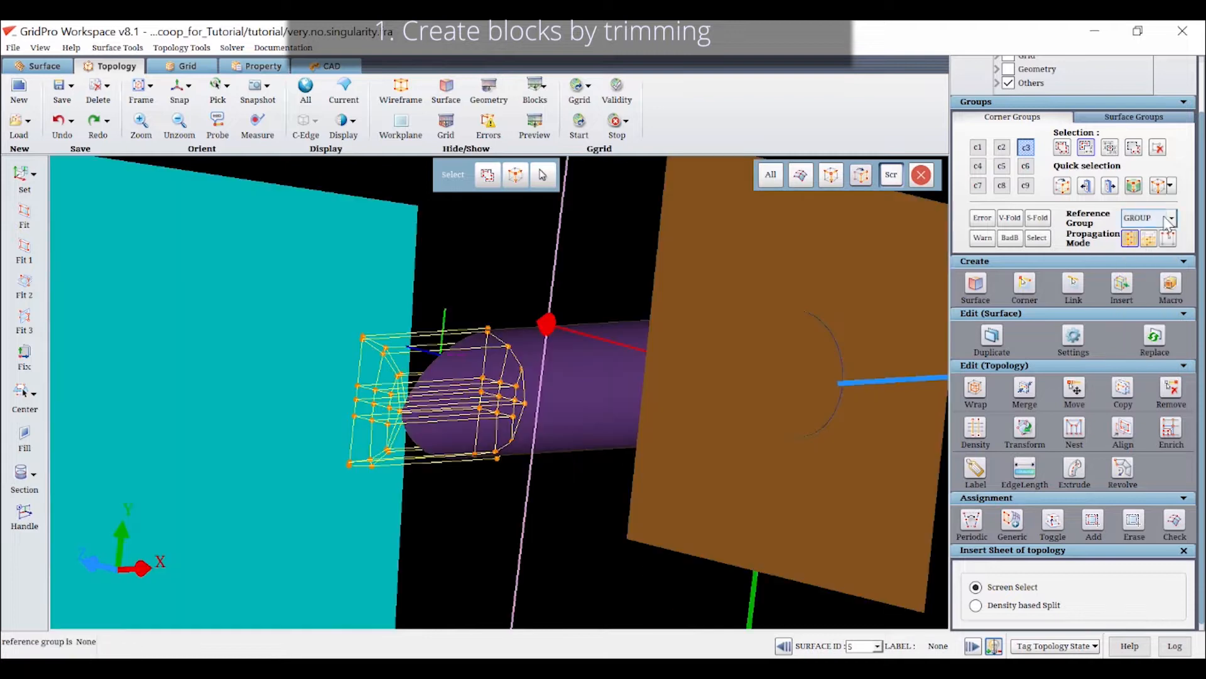
pyautogui.click(1172, 218)
pyautogui.click(1137, 230)
pyautogui.click(1062, 147)
pyautogui.scroll(3, 491, 483)
pyautogui.click(494, 568)
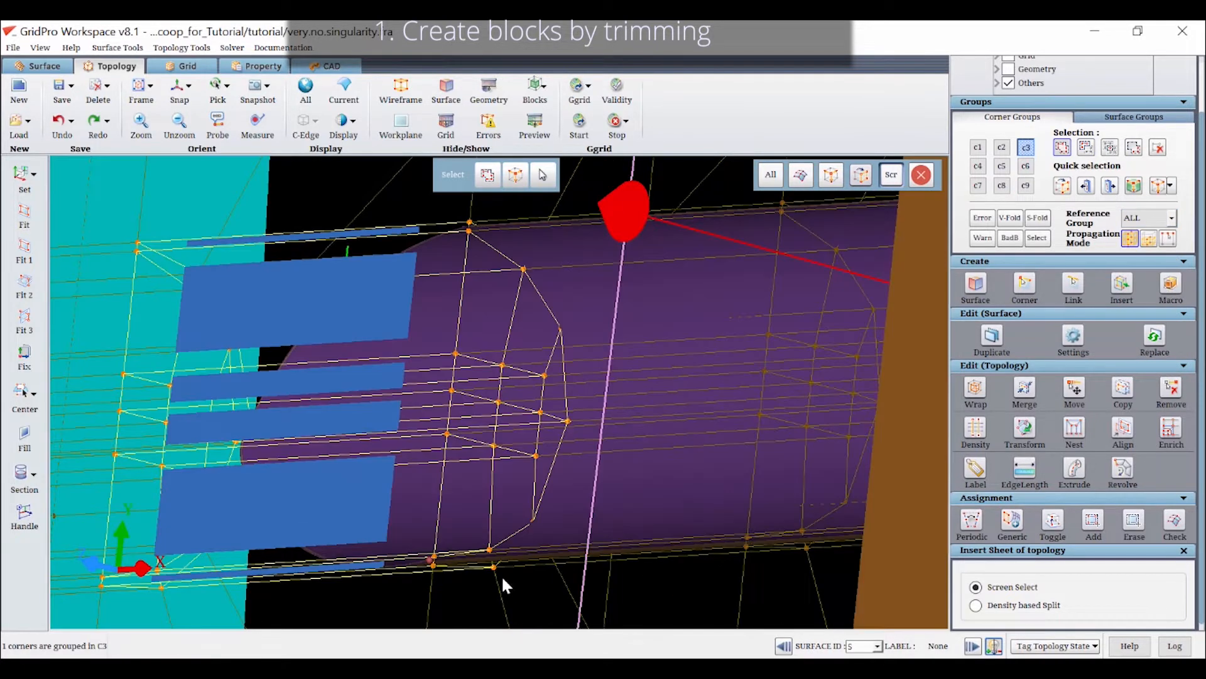
pyautogui.scroll(-5, 492, 571)
pyautogui.moveTo(463, 515); pyautogui.dragTo(493, 553)
# Restrict the reference group to GROUP and insert topology sheets across the middle of the scoop's slanted inlet cut
pyautogui.click(1146, 219)
pyautogui.click(1144, 241)
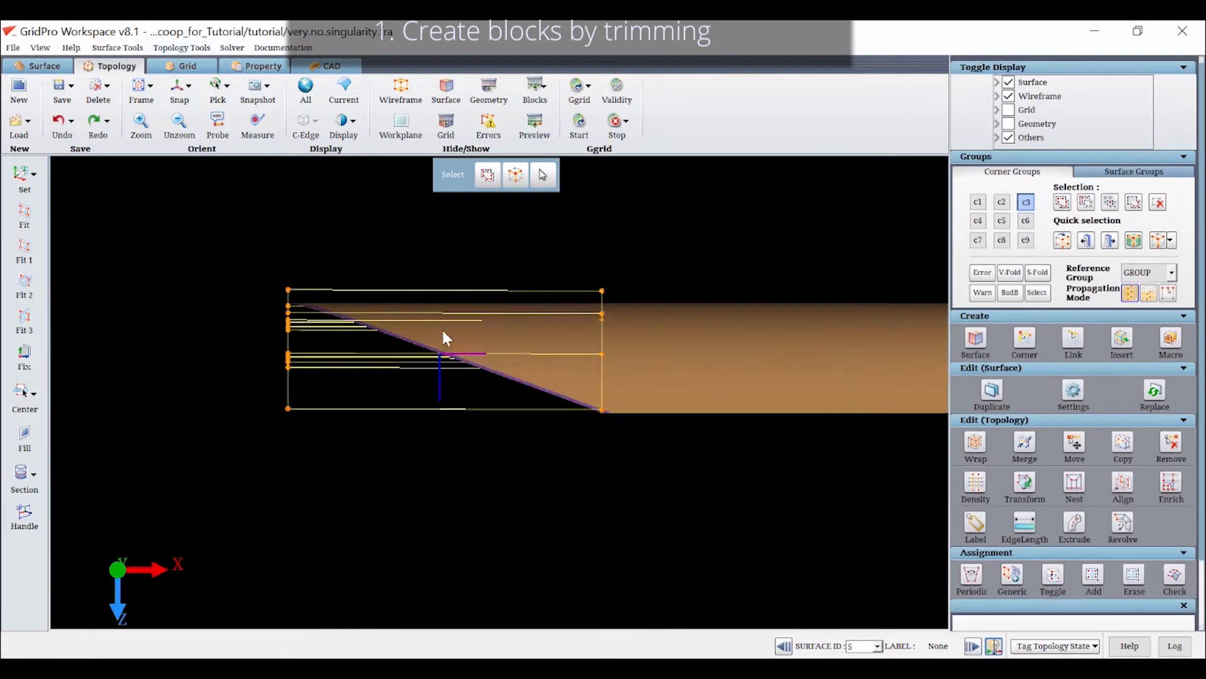
pyautogui.scroll(2, 531, 413)
pyautogui.press('i')
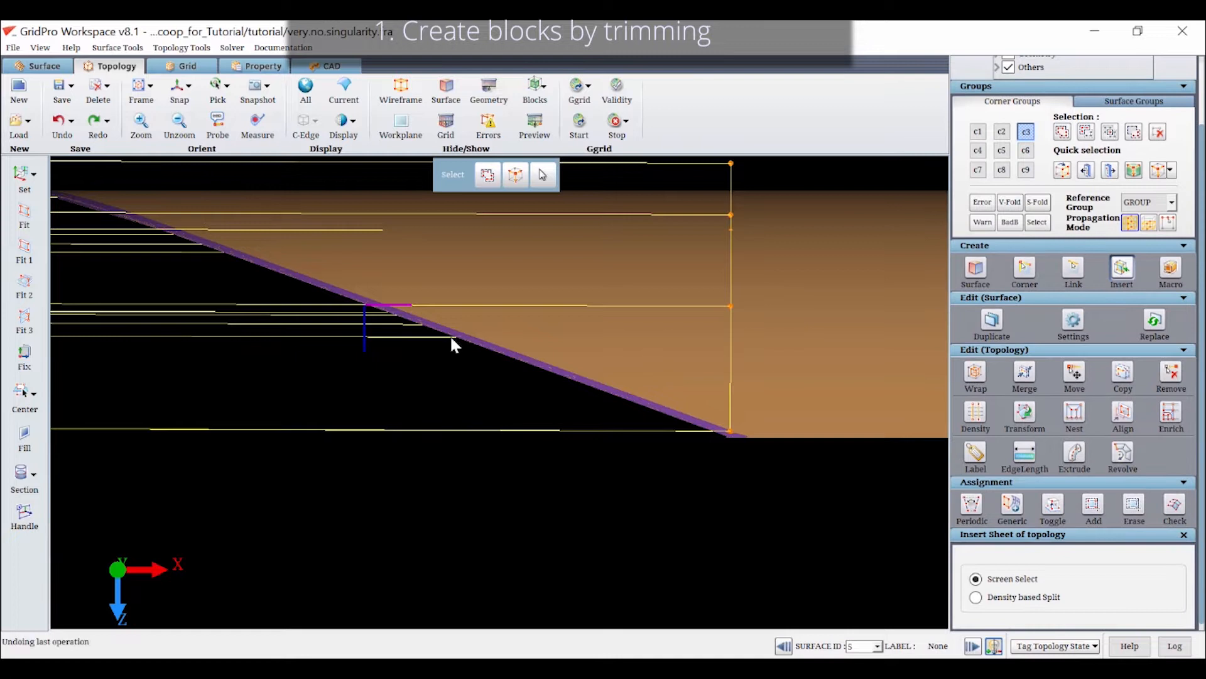
pyautogui.click(451, 336)
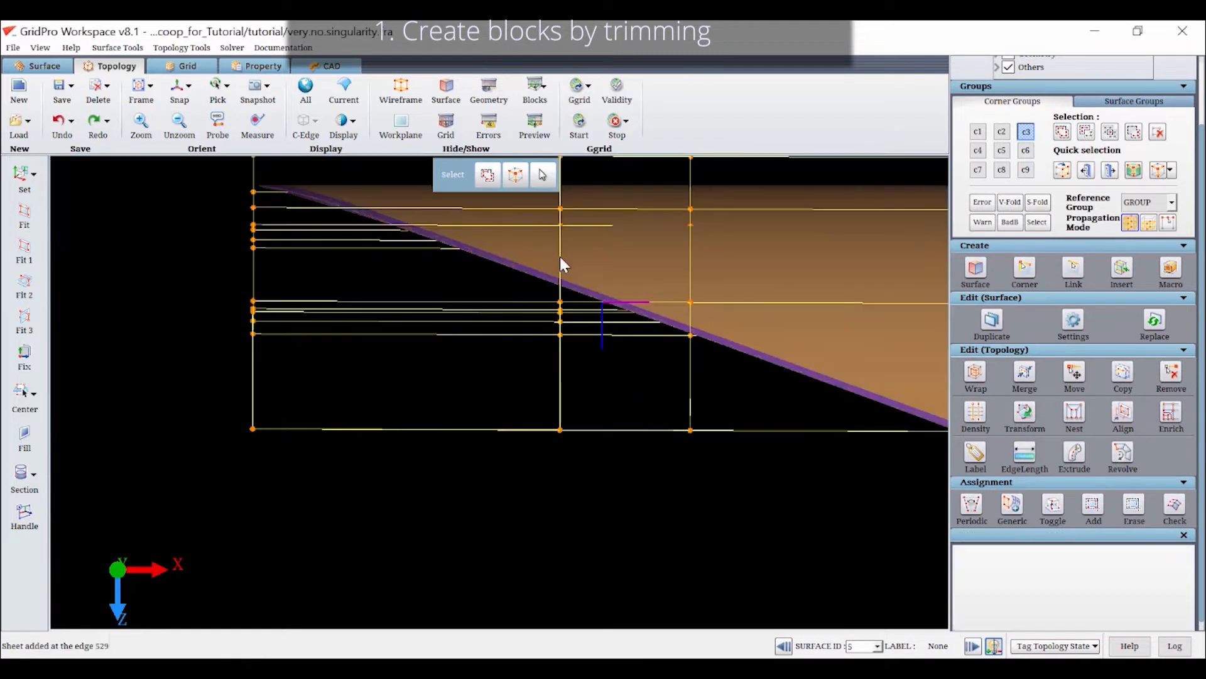
pyautogui.click(560, 256)
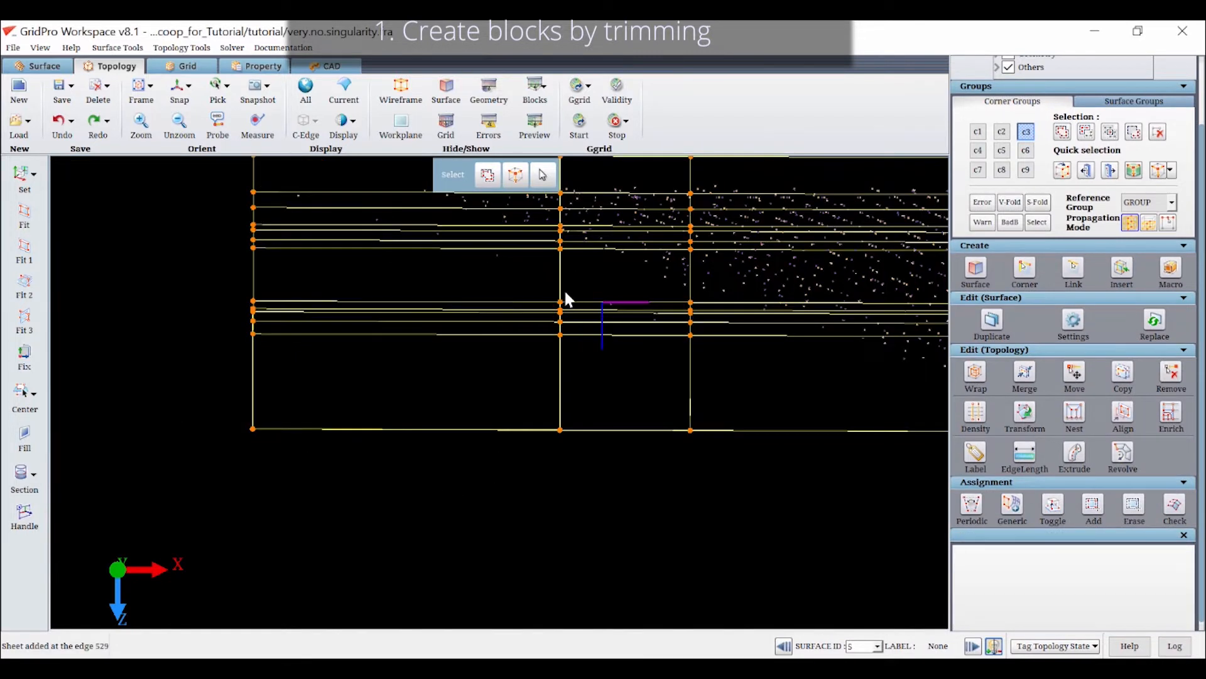
# Insert further topology sheets between the middle of the slanted cut and the nose tip, meeting the cut edge
pyautogui.press('i')
pyautogui.click(557, 266)
pyautogui.moveTo(606, 330)
pyautogui.mouseDown(button='middle')
pyautogui.moveTo(631, 330)
pyautogui.moveTo(626, 339)
pyautogui.mouseUp(button='middle')
pyautogui.press('i')
pyautogui.click(525, 275)
pyautogui.click(411, 235)
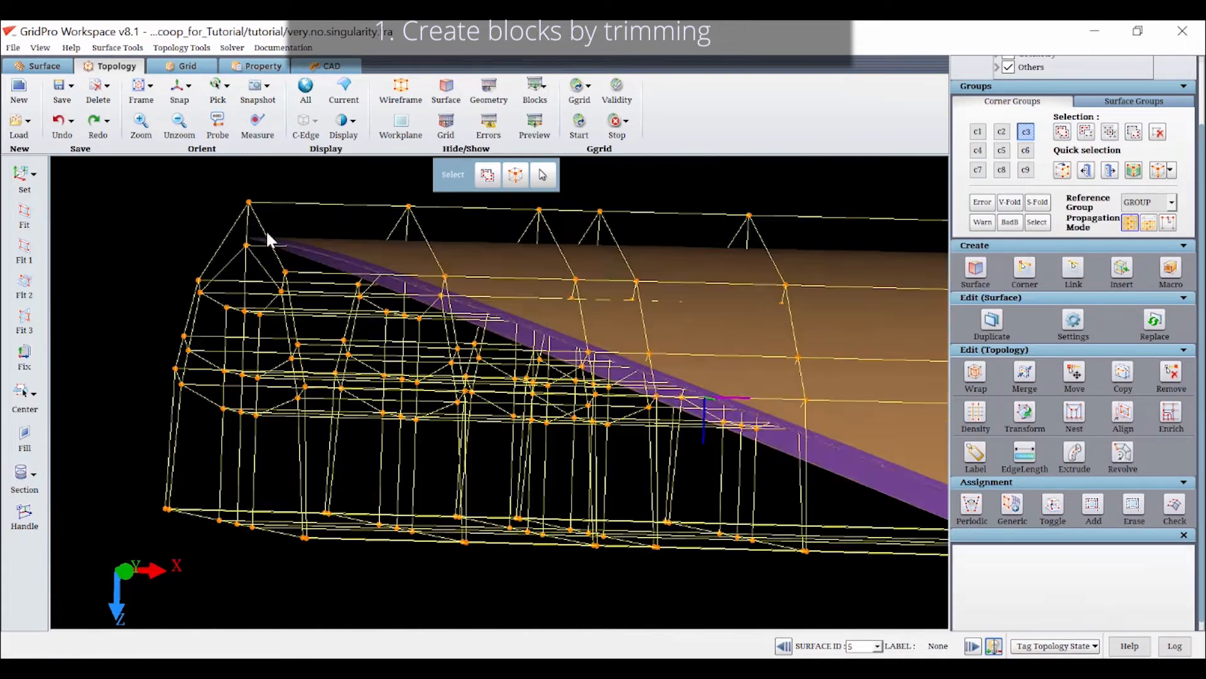
# Insert a lengthwise topology sheet through the inner blocks near the scoop's upper side and bring the full topology back into view
pyautogui.press('s')
pyautogui.press('i')
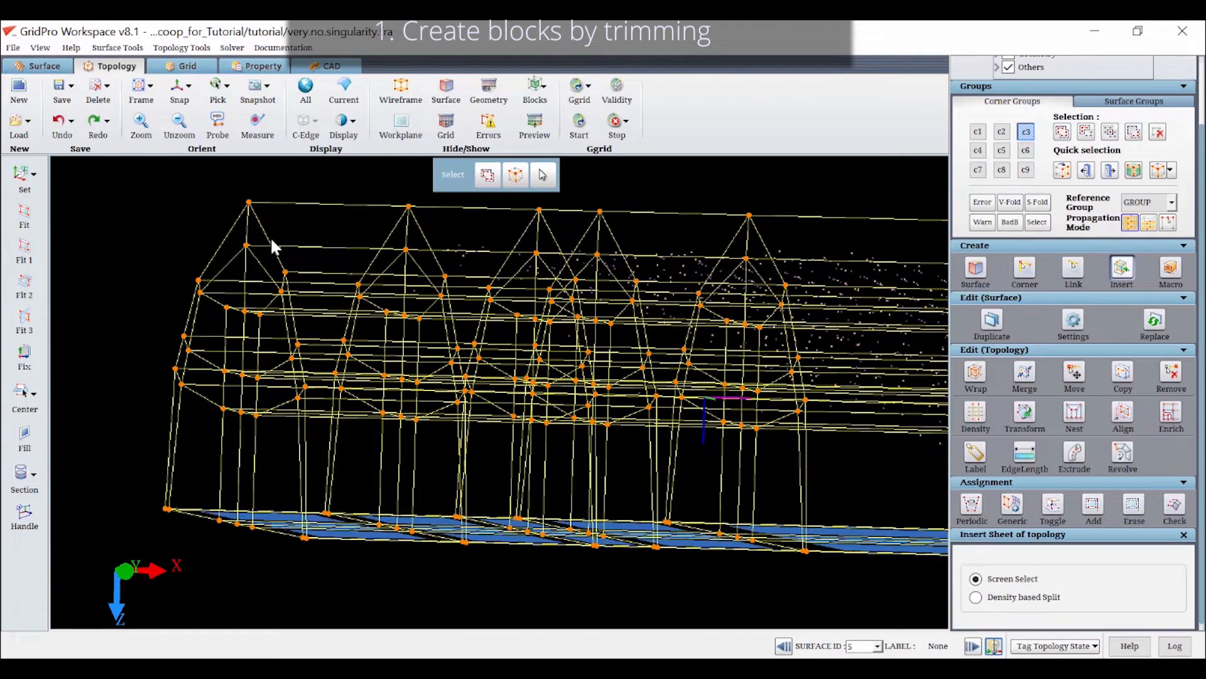
pyautogui.click(270, 243)
pyautogui.press('Escape')
pyautogui.scroll(-3, 419, 281)
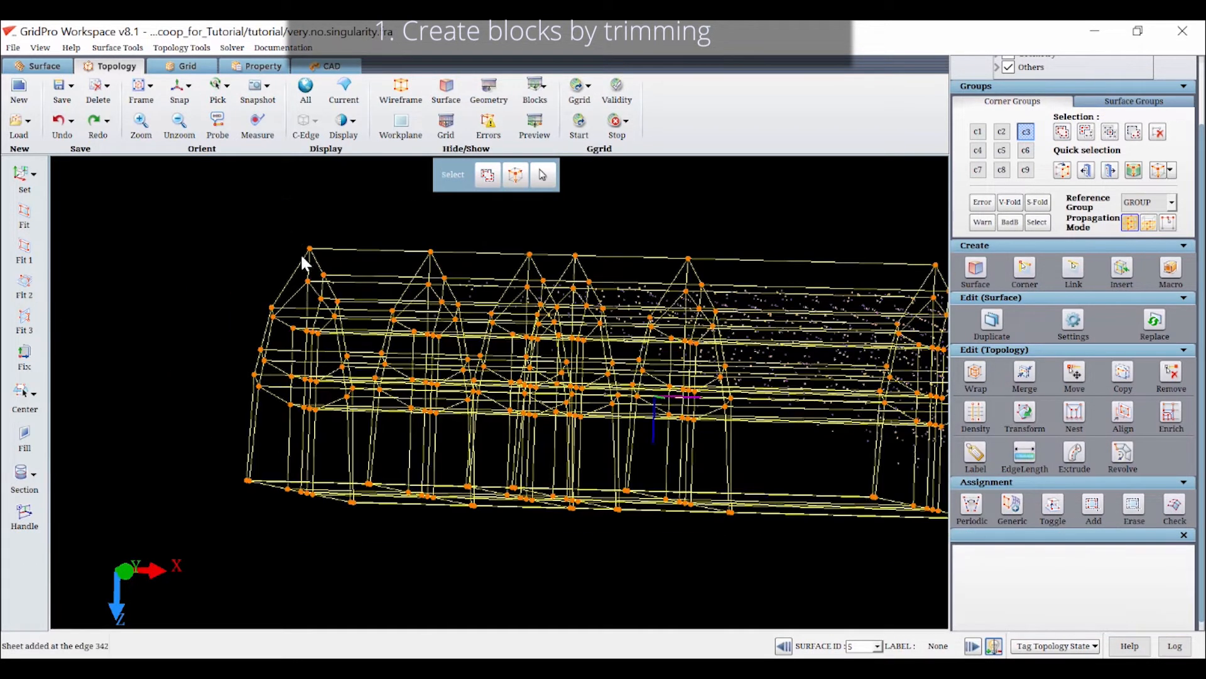
pyautogui.press('i')
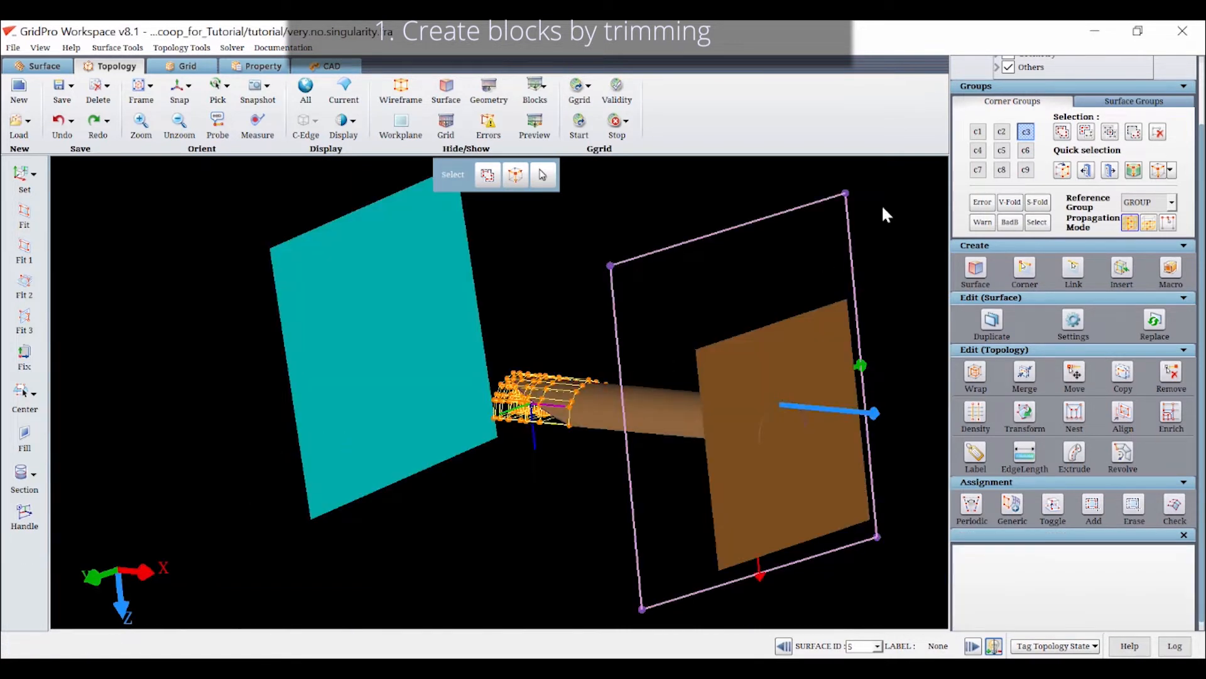
pyautogui.click(1024, 132)
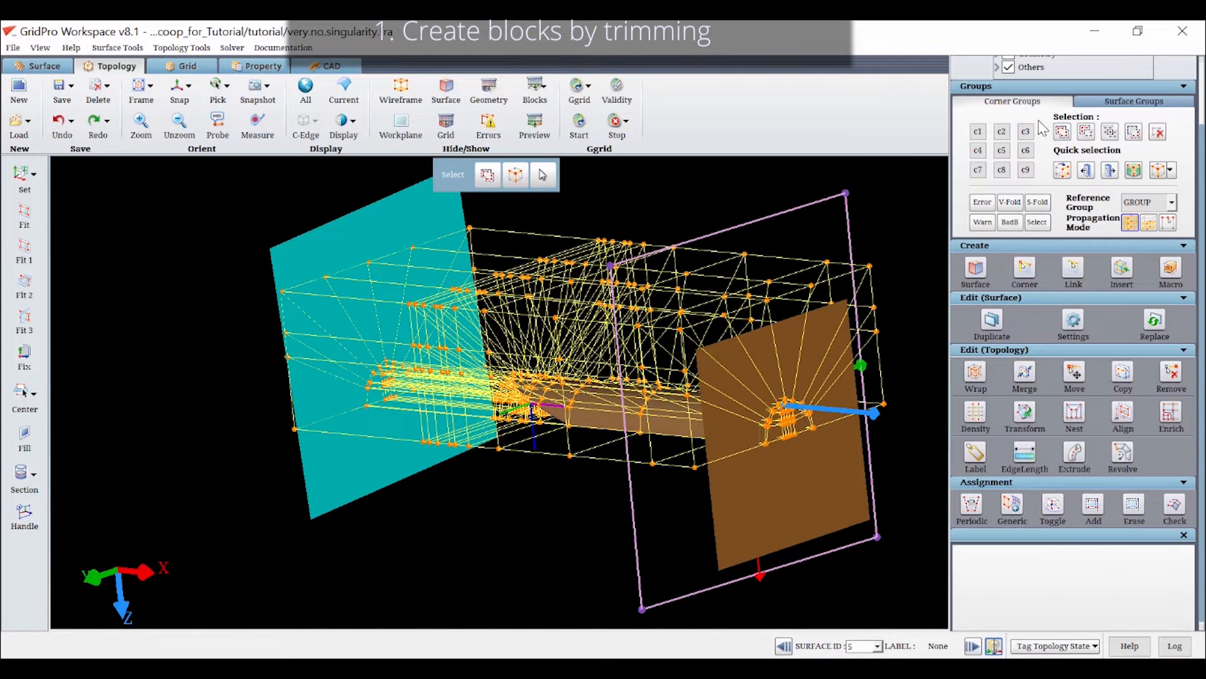
# Group the layer of corners wrapping the scoop surface into corner group c6, remove stray corners and set the reference group to GROUP
pyautogui.click(1026, 150)
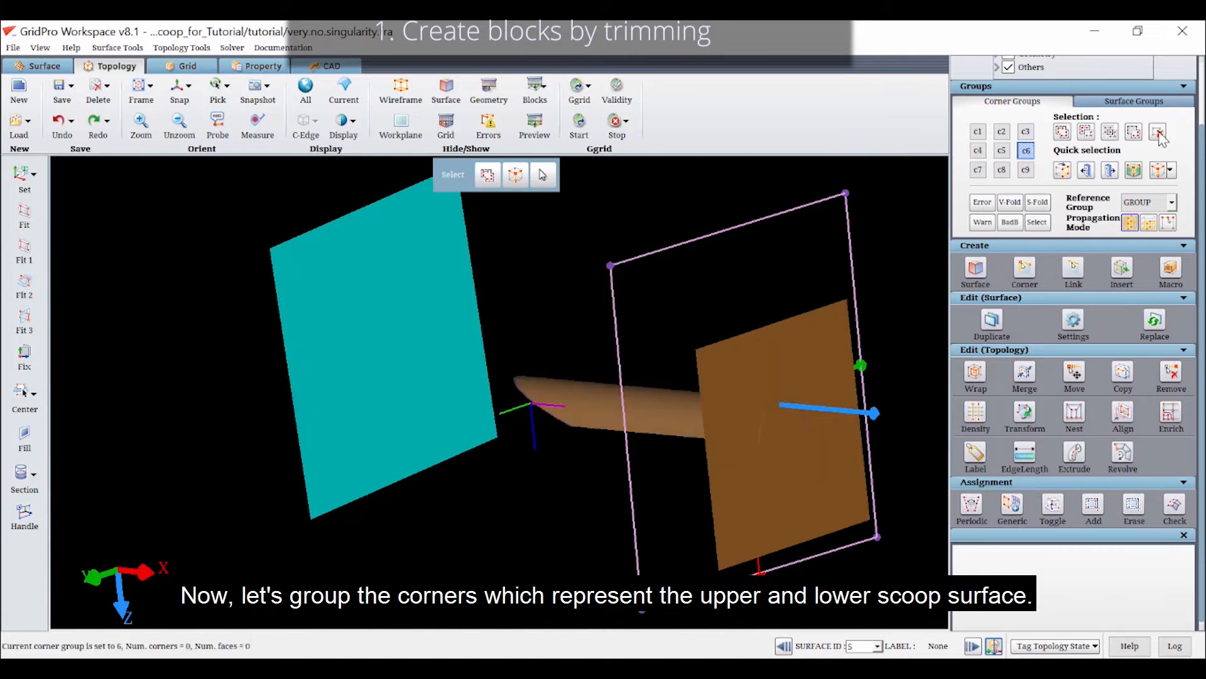
pyautogui.click(1062, 134)
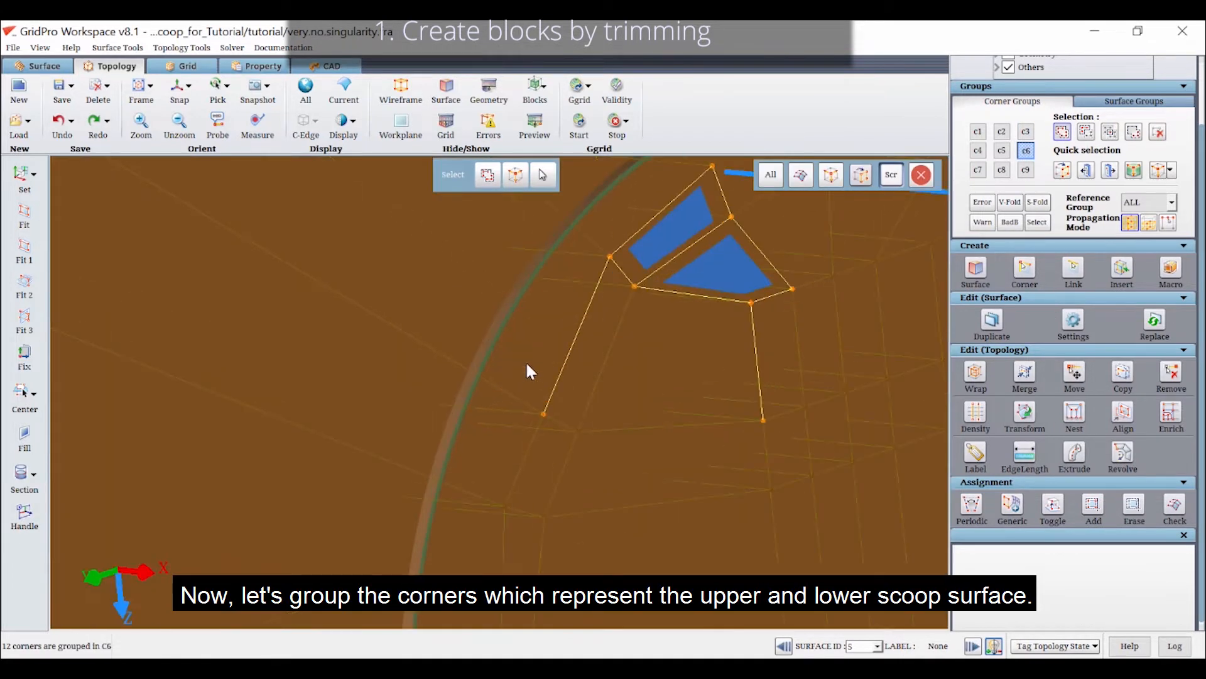
pyautogui.click(618, 259)
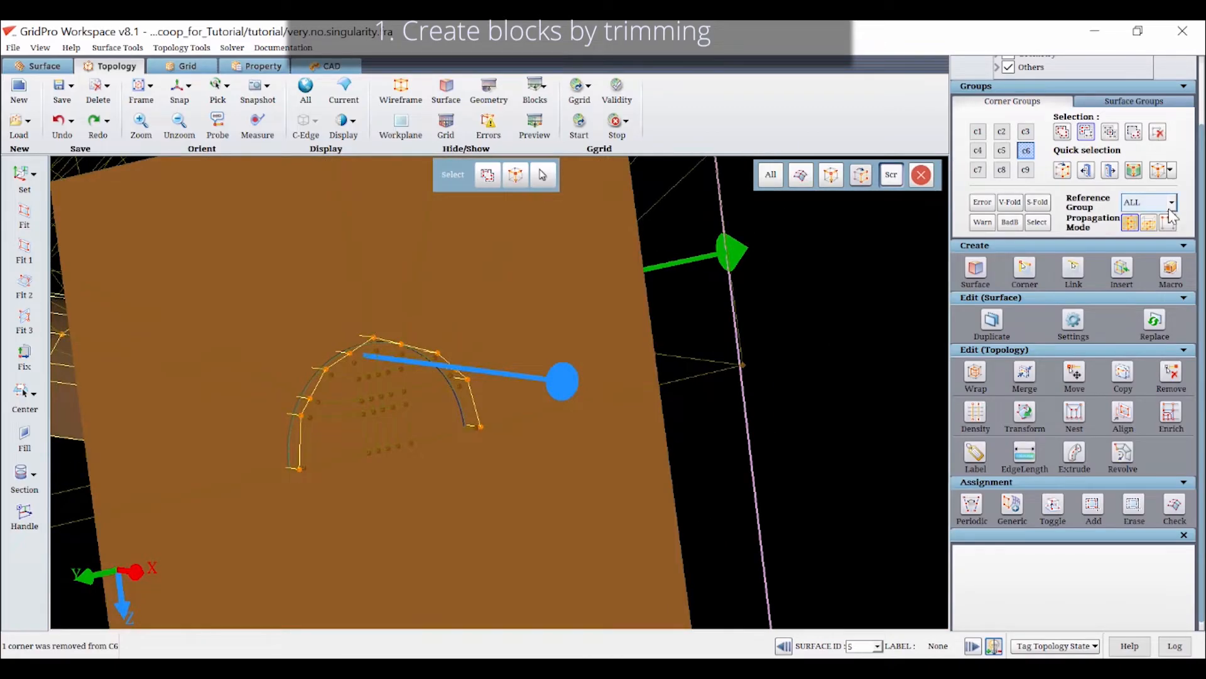
pyautogui.click(1172, 202)
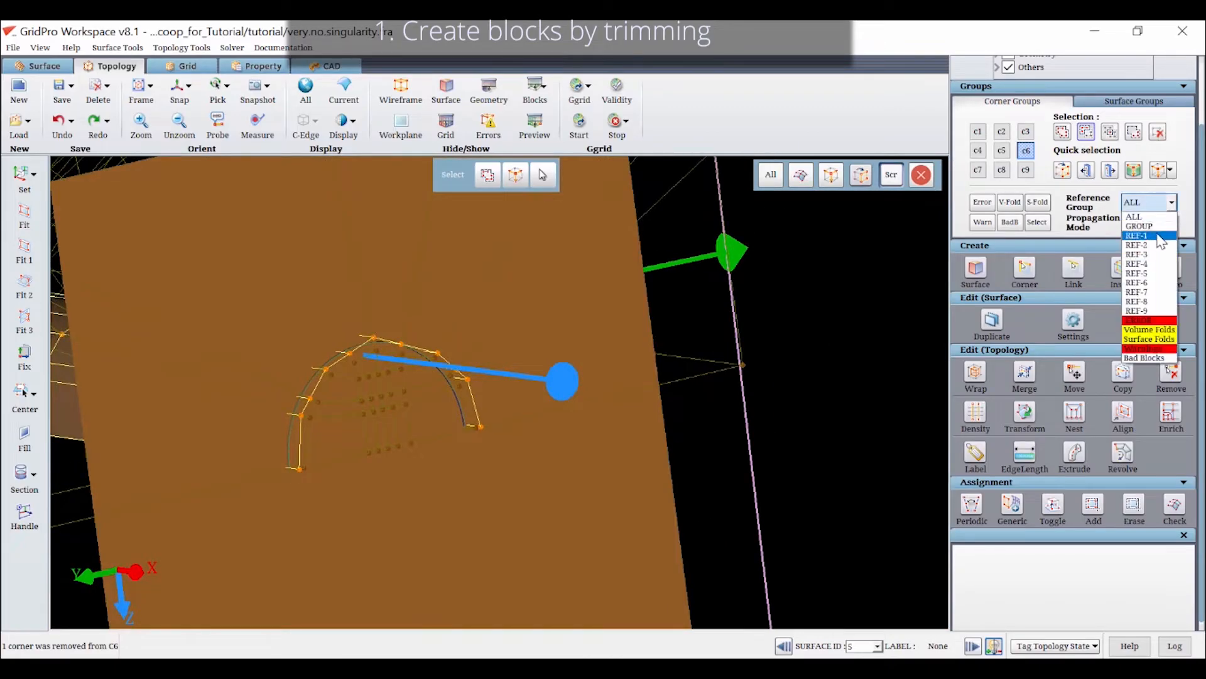
pyautogui.click(1146, 221)
# Make the upper scoop surface (surface 1) current and assign the c6 corners along the straight scoop body to it
pyautogui.click(24, 512)
pyautogui.rightClick(211, 359)
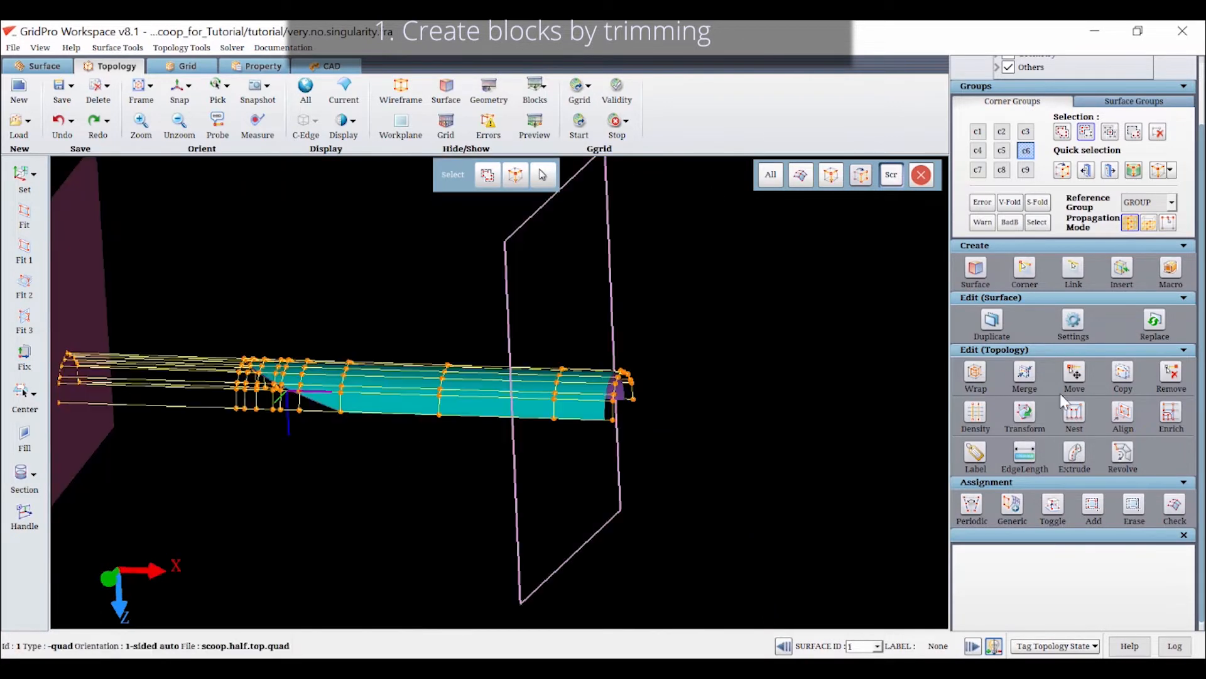
pyautogui.click(1093, 504)
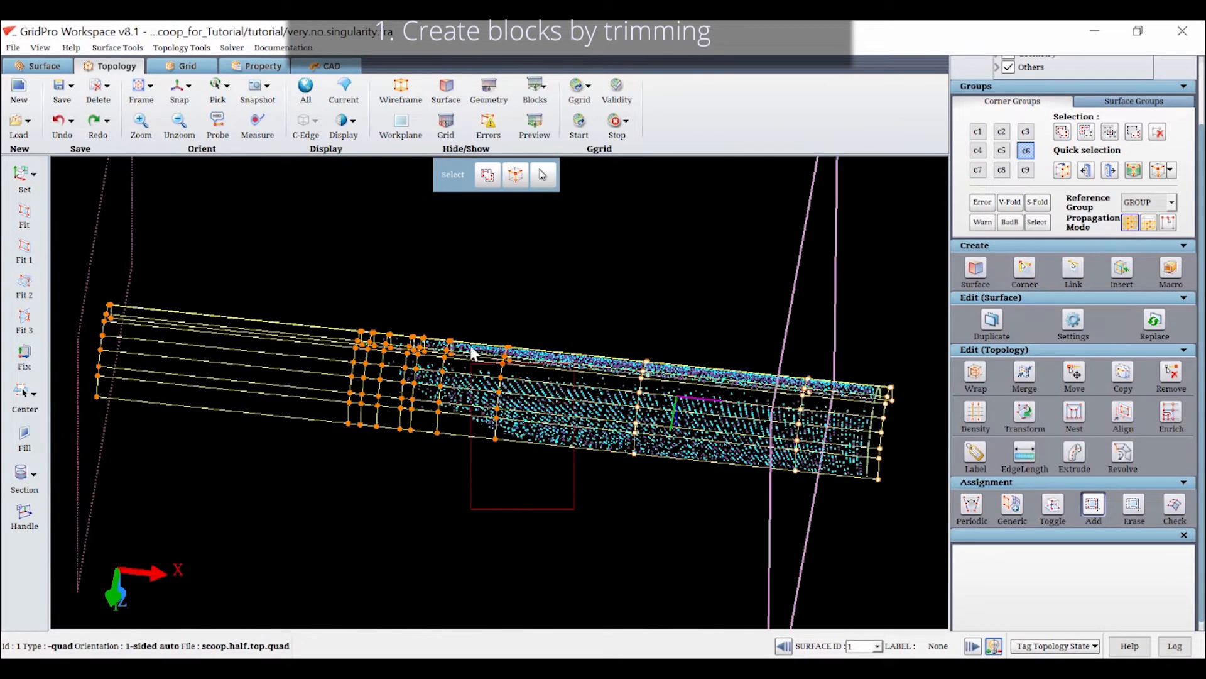
pyautogui.click(473, 351)
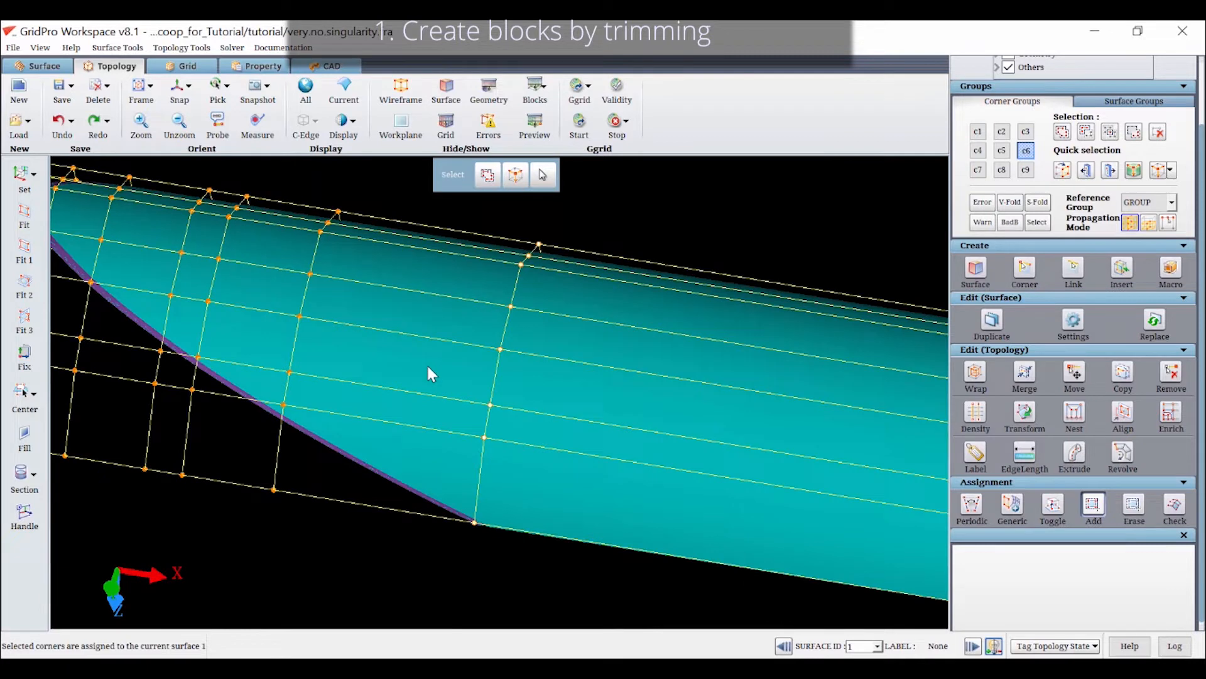
# Assign the corners nearest the downstream part of the slanted cut edge to surface 1
pyautogui.moveTo(430, 394); pyautogui.dragTo(630, 316, button='middle')
pyautogui.scroll(3, 483, 338)
pyautogui.moveTo(455, 275); pyautogui.dragTo(496, 302)
pyautogui.moveTo(376, 277); pyautogui.dragTo(315, 198)
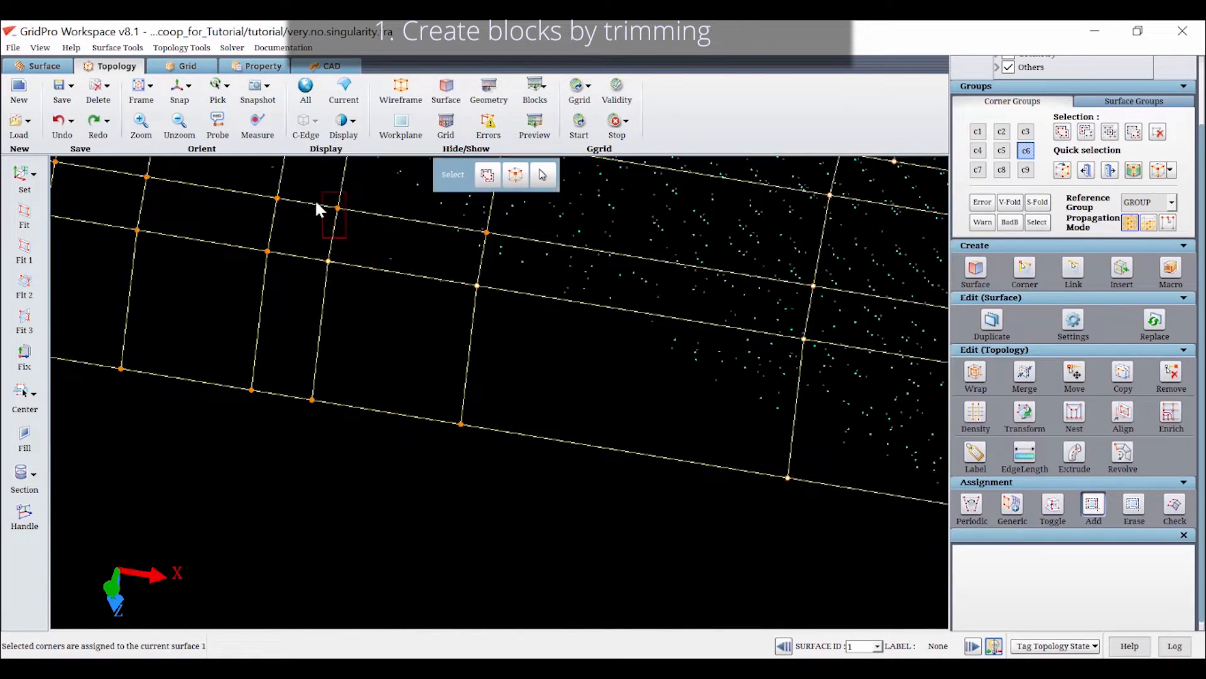
pyautogui.moveTo(303, 218); pyautogui.dragTo(552, 362, button='middle')
pyautogui.moveTo(554, 366); pyautogui.dragTo(495, 328)
pyautogui.moveTo(575, 300)
pyautogui.mouseDown(button='middle')
pyautogui.moveTo(566, 259)
pyautogui.moveTo(818, 292)
pyautogui.moveTo(532, 345)
pyautogui.moveTo(546, 462)
pyautogui.moveTo(404, 310)
pyautogui.moveTo(398, 286)
pyautogui.moveTo(433, 309)
pyautogui.mouseUp(button='middle')
pyautogui.rightClick(566, 260)
pyautogui.click(573, 271)
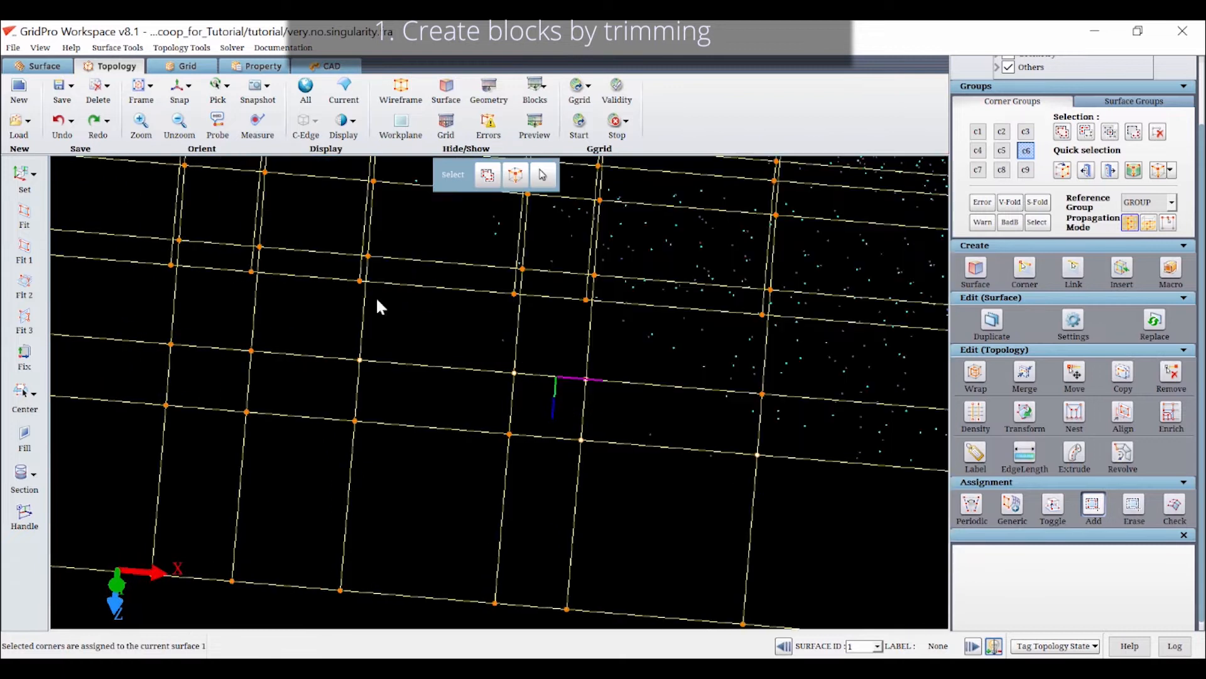
# Assign the corners stepping up along the slanted cut edge to the scoop's nose tip to surface 1
pyautogui.moveTo(377, 297); pyautogui.dragTo(370, 307)
pyautogui.click(367, 260)
pyautogui.moveTo(349, 298); pyautogui.dragTo(470, 394, button='middle')
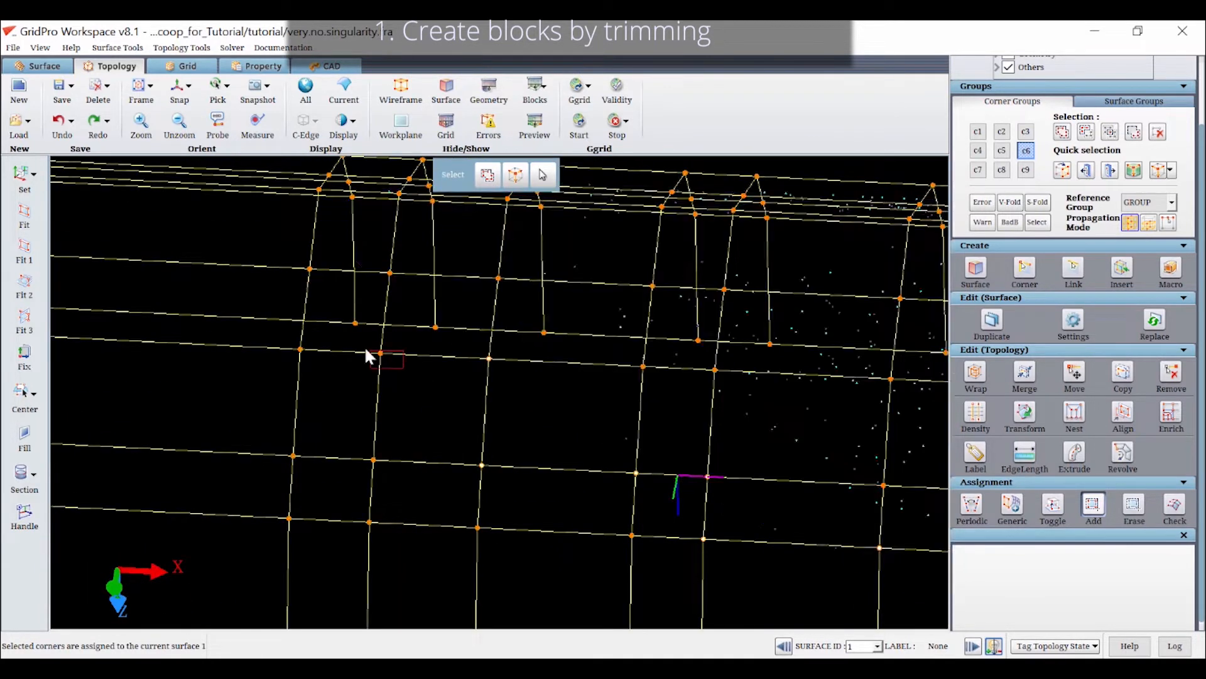
pyautogui.click(294, 262)
pyautogui.moveTo(377, 257); pyautogui.dragTo(425, 241)
pyautogui.moveTo(425, 241); pyautogui.dragTo(368, 379, button='middle')
pyautogui.moveTo(368, 380)
pyautogui.mouseDown()
pyautogui.moveTo(225, 237)
pyautogui.moveTo(231, 253)
pyautogui.mouseUp()
pyautogui.moveTo(285, 330); pyautogui.dragTo(379, 403)
pyautogui.scroll(-4, 338, 427)
pyautogui.scroll(-5, 338, 427)
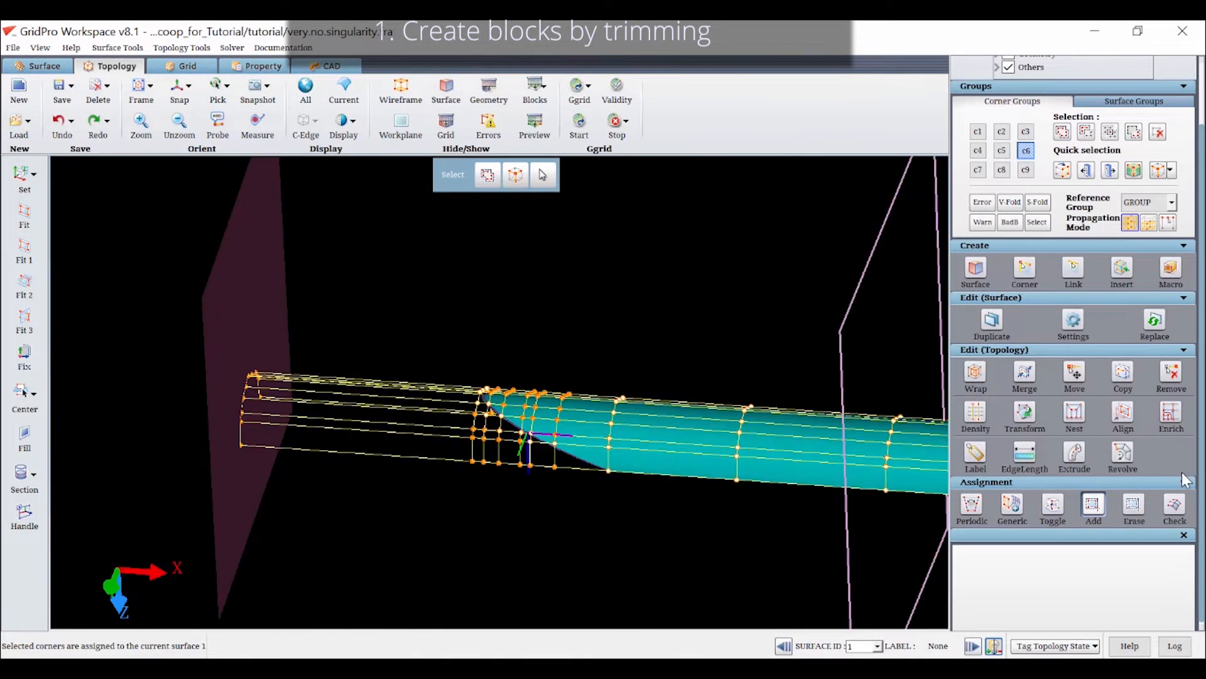
# Check which faces are assigned to surface 1 around the slanted cut and return to corner group c6
pyautogui.click(1173, 503)
pyautogui.moveTo(477, 251)
pyautogui.mouseDown()
pyautogui.moveTo(440, 339)
pyautogui.moveTo(406, 166)
pyautogui.moveTo(409, 204)
pyautogui.mouseUp()
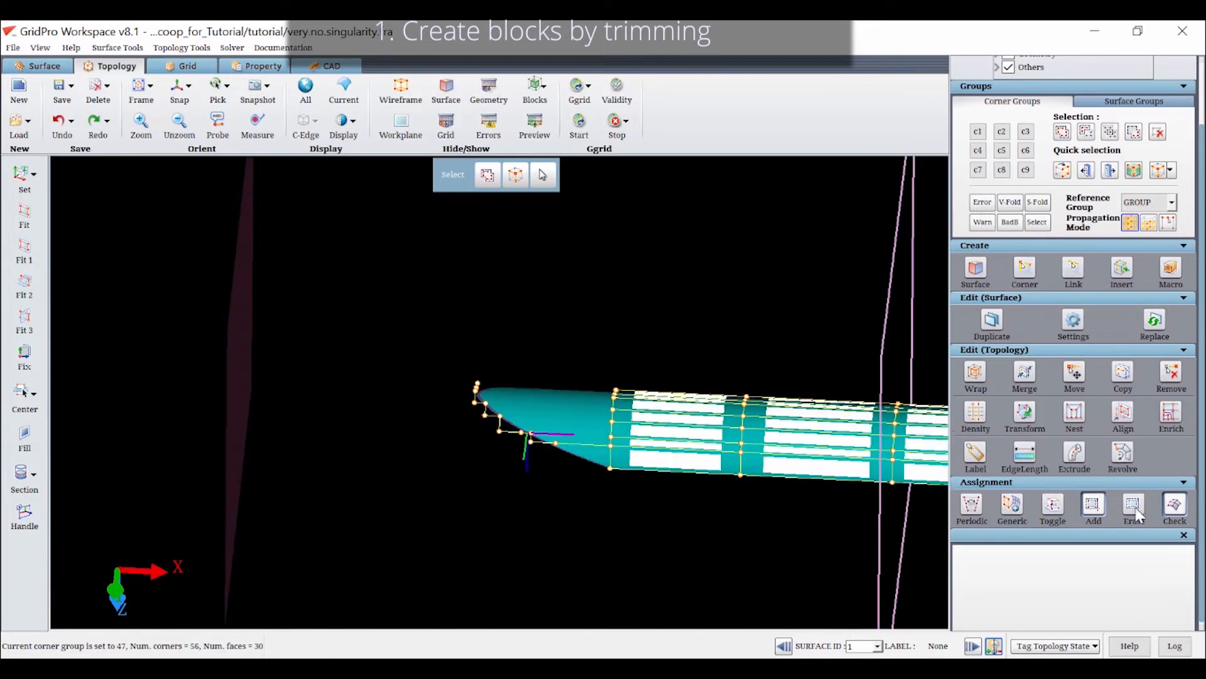
pyautogui.scroll(1, 1178, 496)
pyautogui.click(1177, 539)
pyautogui.click(1025, 187)
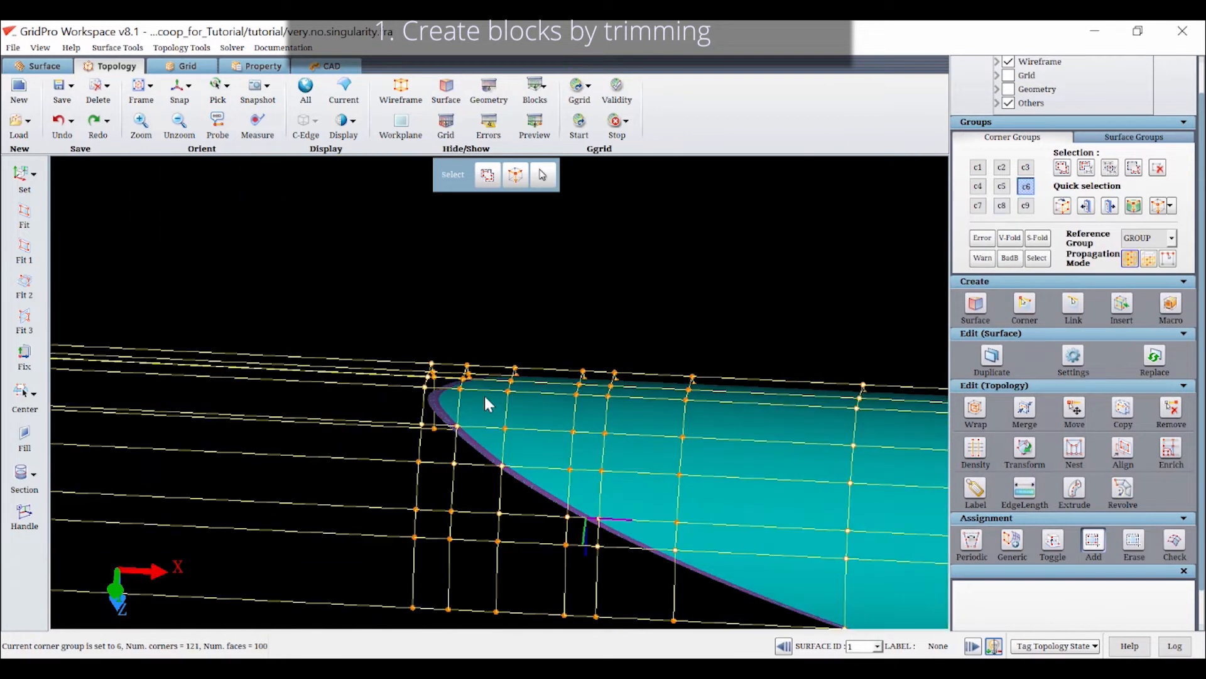
# Assign the unassigned c6 corners on the scoop's upper side between the nose tip and the straight body to surface 1
pyautogui.moveTo(627, 417)
pyautogui.mouseDown()
pyautogui.moveTo(637, 352)
pyautogui.moveTo(339, 416)
pyautogui.moveTo(410, 291)
pyautogui.moveTo(576, 359)
pyautogui.mouseUp()
pyautogui.moveTo(616, 343); pyautogui.dragTo(609, 406, button='middle')
pyautogui.moveTo(601, 355)
pyautogui.mouseDown()
pyautogui.moveTo(439, 315)
pyautogui.moveTo(484, 423)
pyautogui.moveTo(424, 335)
pyautogui.mouseUp()
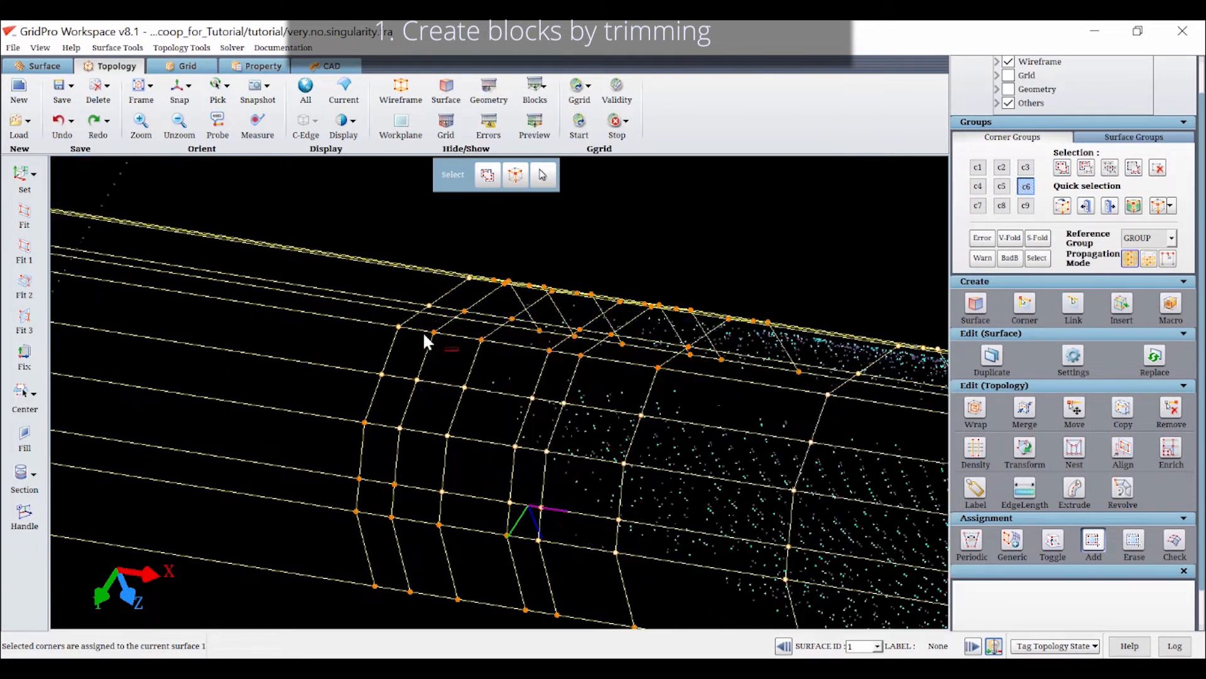
pyautogui.click(498, 344)
pyautogui.click(543, 347)
pyautogui.click(569, 359)
pyautogui.click(655, 370)
pyautogui.scroll(-4, 749, 394)
# Assign the corners along the slanted cut edge on the opposite side of the scoop to surface 1
pyautogui.moveTo(748, 391); pyautogui.dragTo(431, 532)
pyautogui.moveTo(507, 470); pyautogui.dragTo(272, 199)
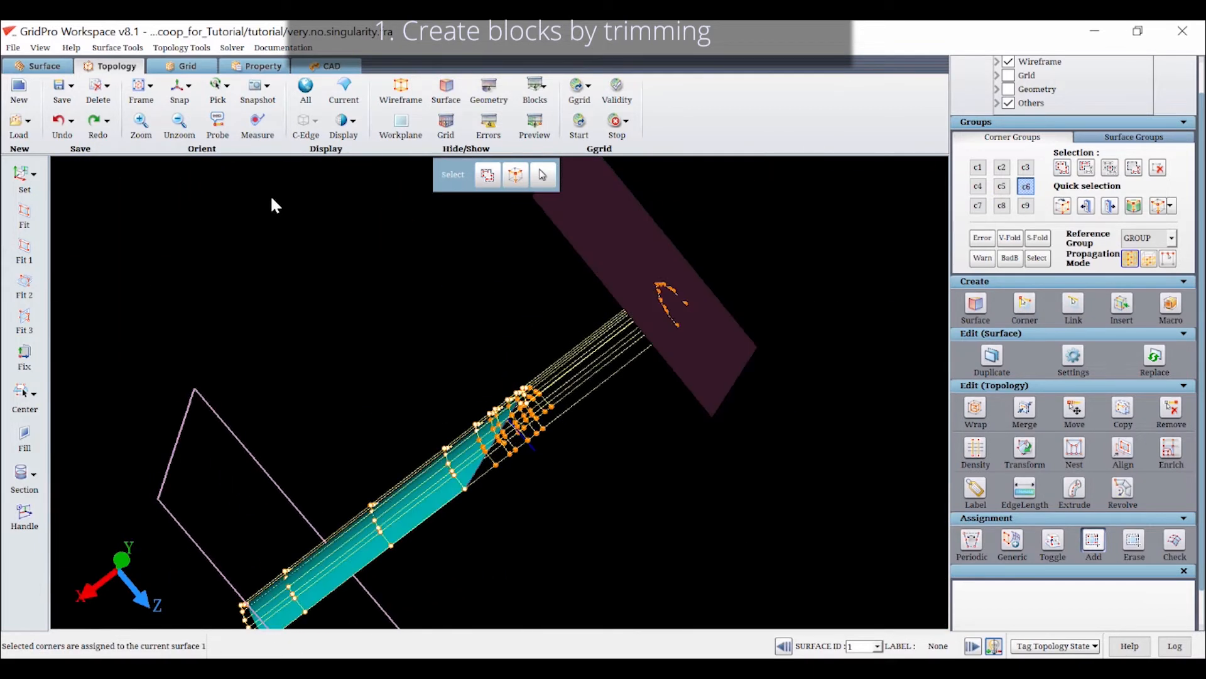
pyautogui.click(174, 89)
pyautogui.scroll(8, 458, 421)
pyautogui.moveTo(589, 314); pyautogui.dragTo(638, 401)
pyautogui.moveTo(540, 355); pyautogui.dragTo(554, 313)
pyautogui.moveTo(721, 287); pyautogui.dragTo(520, 246)
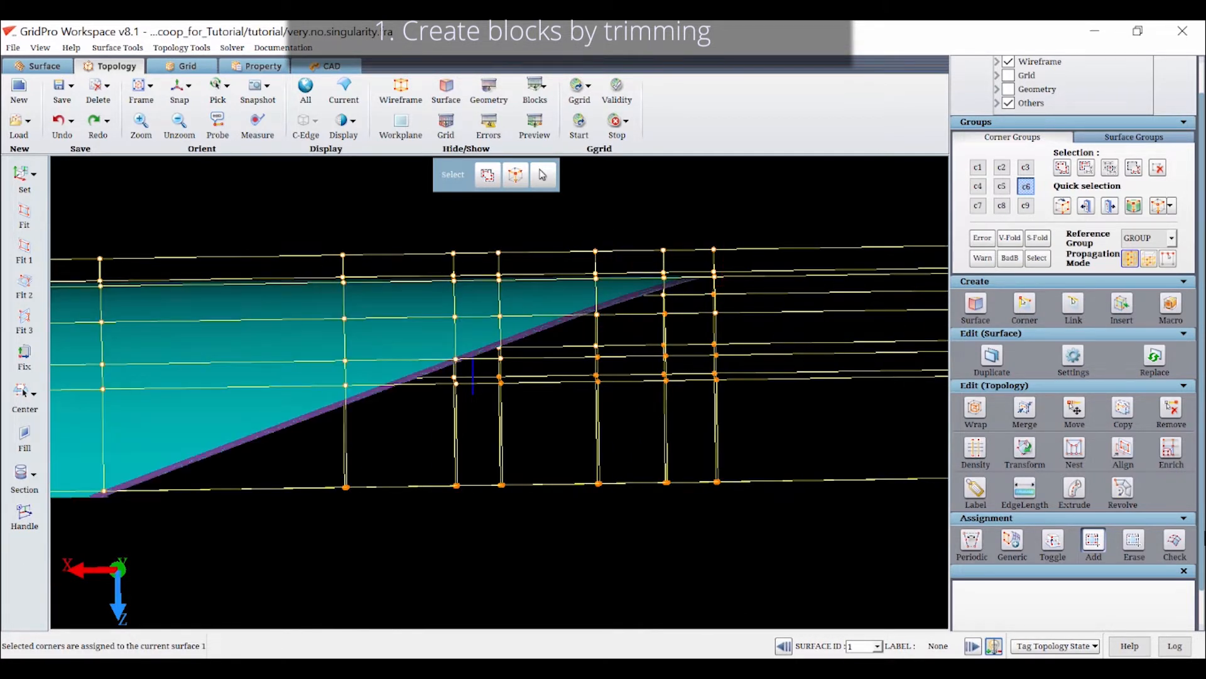
# Check the faces assigned to surface 1 and erase the assignment of the stray corner below the nose tip
pyautogui.click(1177, 544)
pyautogui.moveTo(646, 326); pyautogui.dragTo(468, 581)
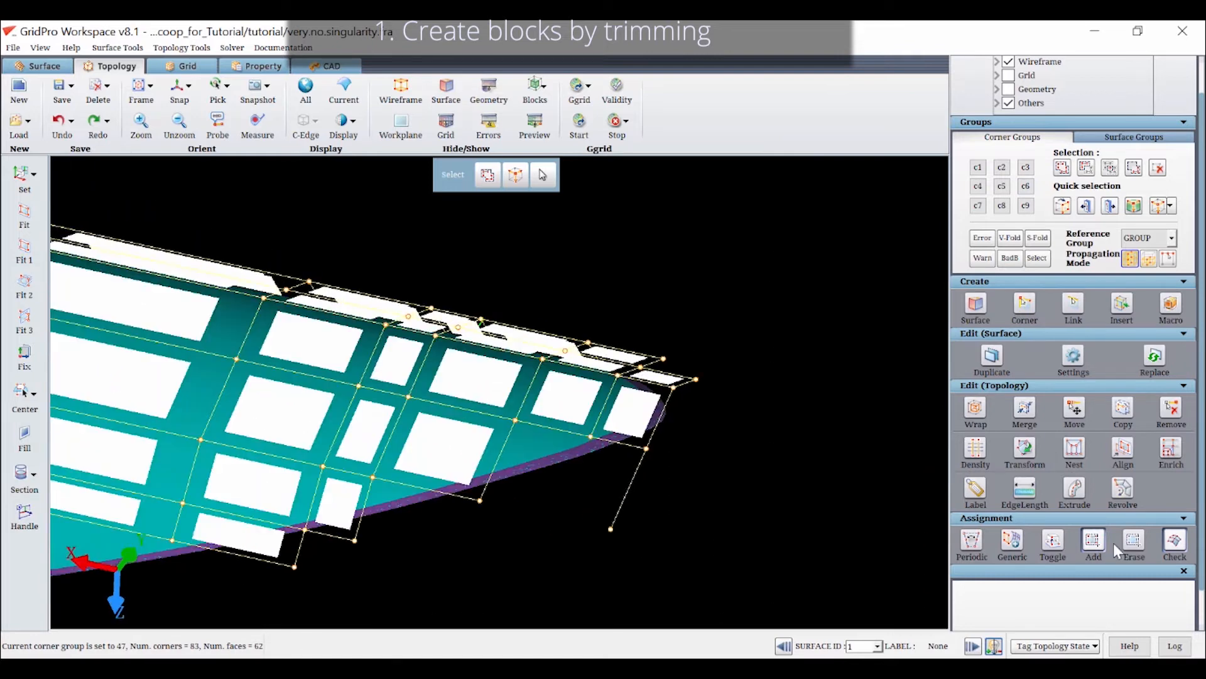
pyautogui.click(1116, 550)
pyautogui.moveTo(597, 512); pyautogui.dragTo(606, 466)
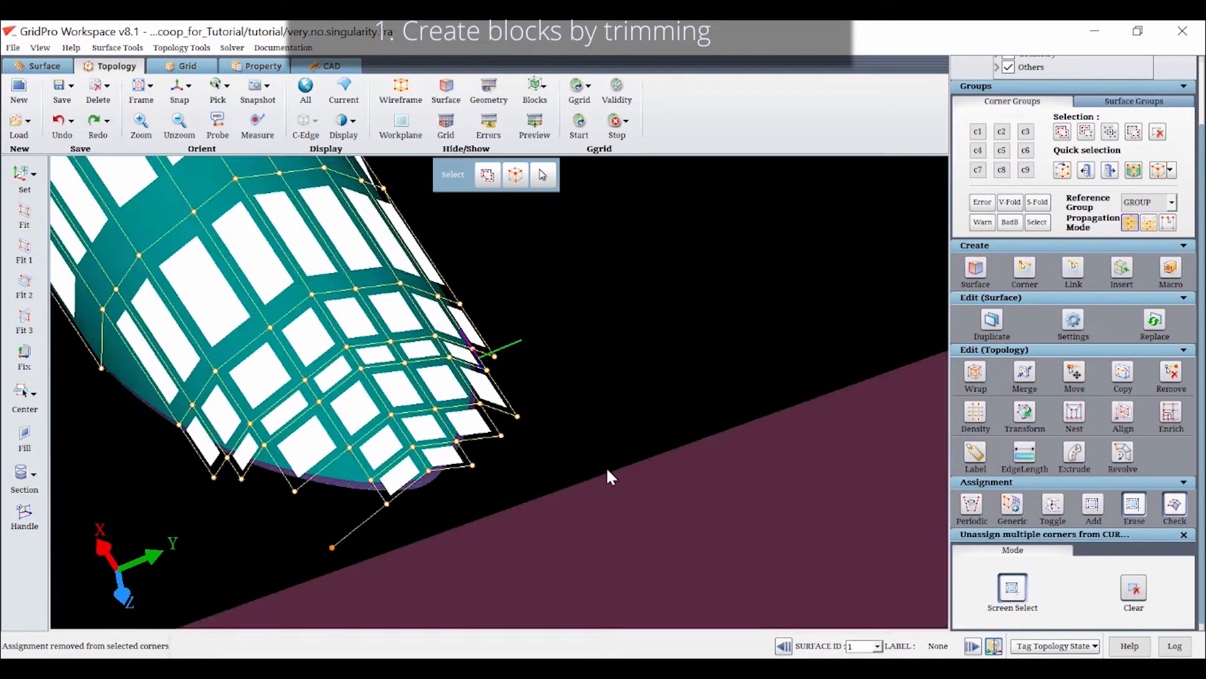
# Assign the missing c6 corner beside the nose tip to surface 1 and check the assigned faces
pyautogui.moveTo(605, 466); pyautogui.dragTo(654, 387, button='middle')
pyautogui.click(1094, 505)
pyautogui.click(1027, 153)
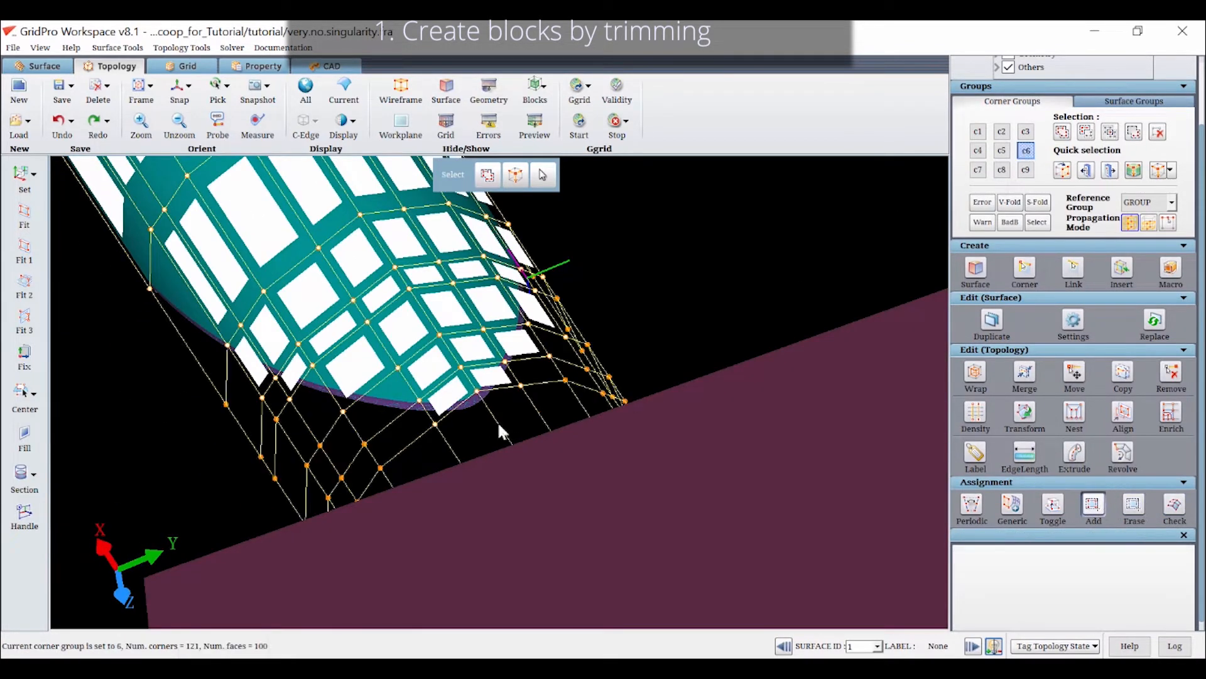
pyautogui.click(378, 450)
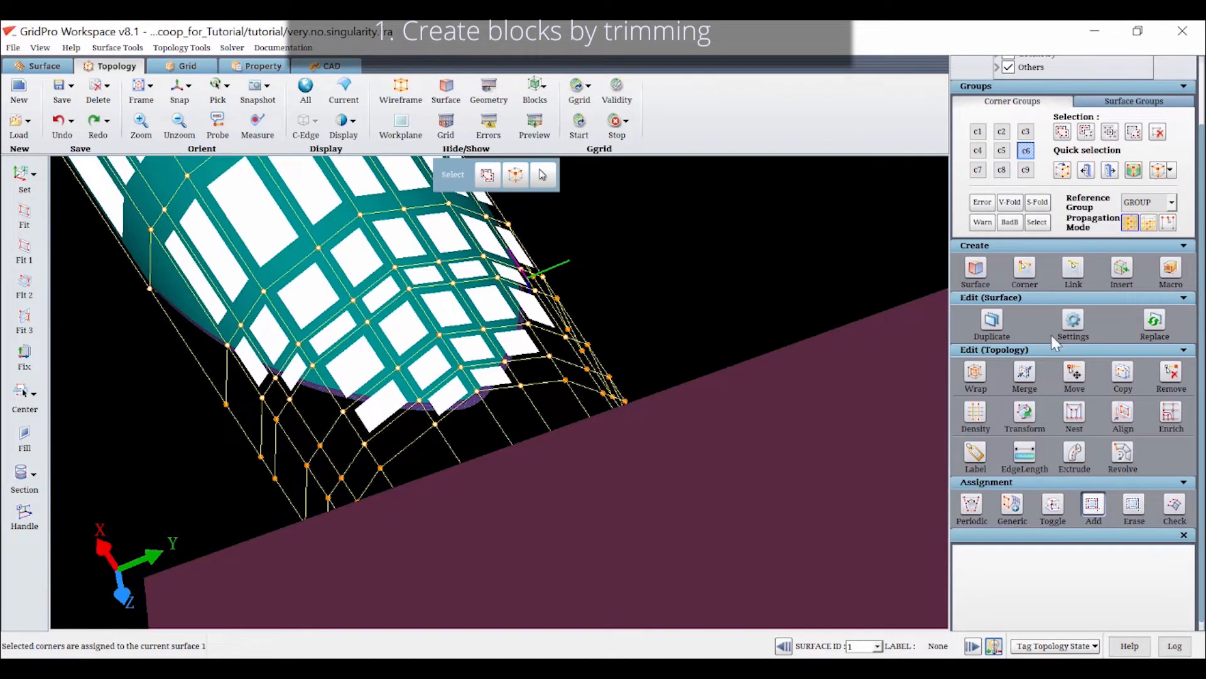
pyautogui.click(1175, 507)
pyautogui.scroll(-3, 720, 361)
pyautogui.moveTo(721, 361); pyautogui.dragTo(610, 395)
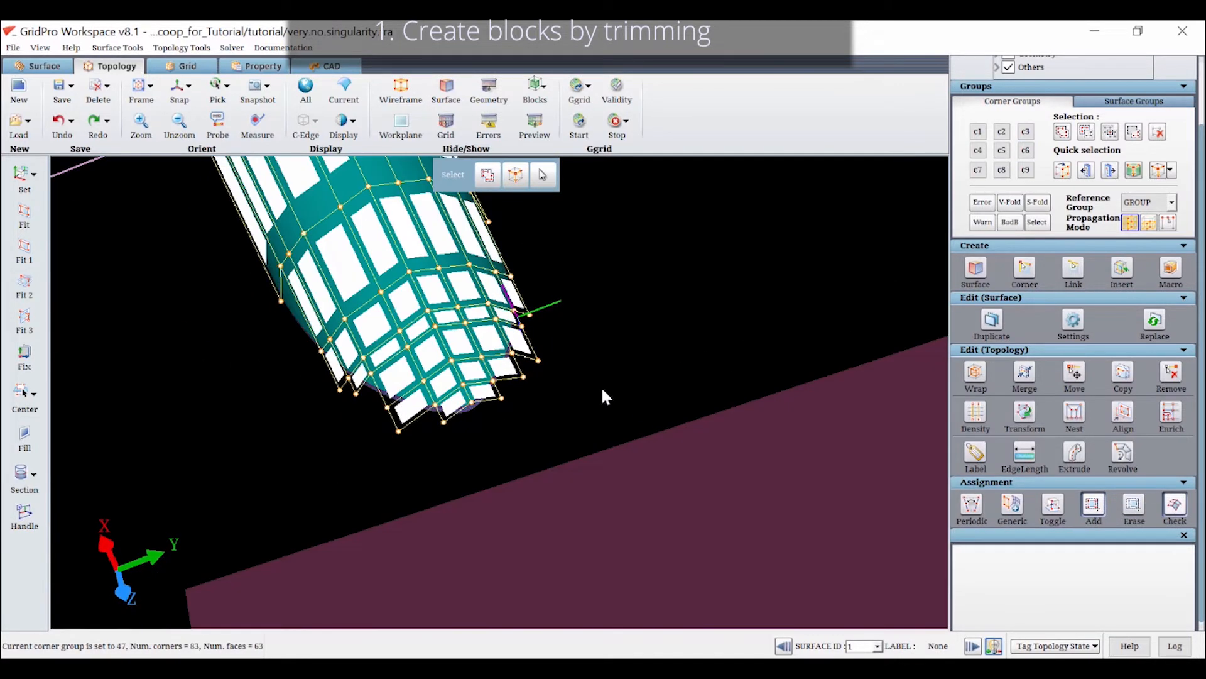
# Assign another missing c6 corner farther along the slanted cut edge to surface 1 and inspect the resulting face coverage
pyautogui.click(1026, 151)
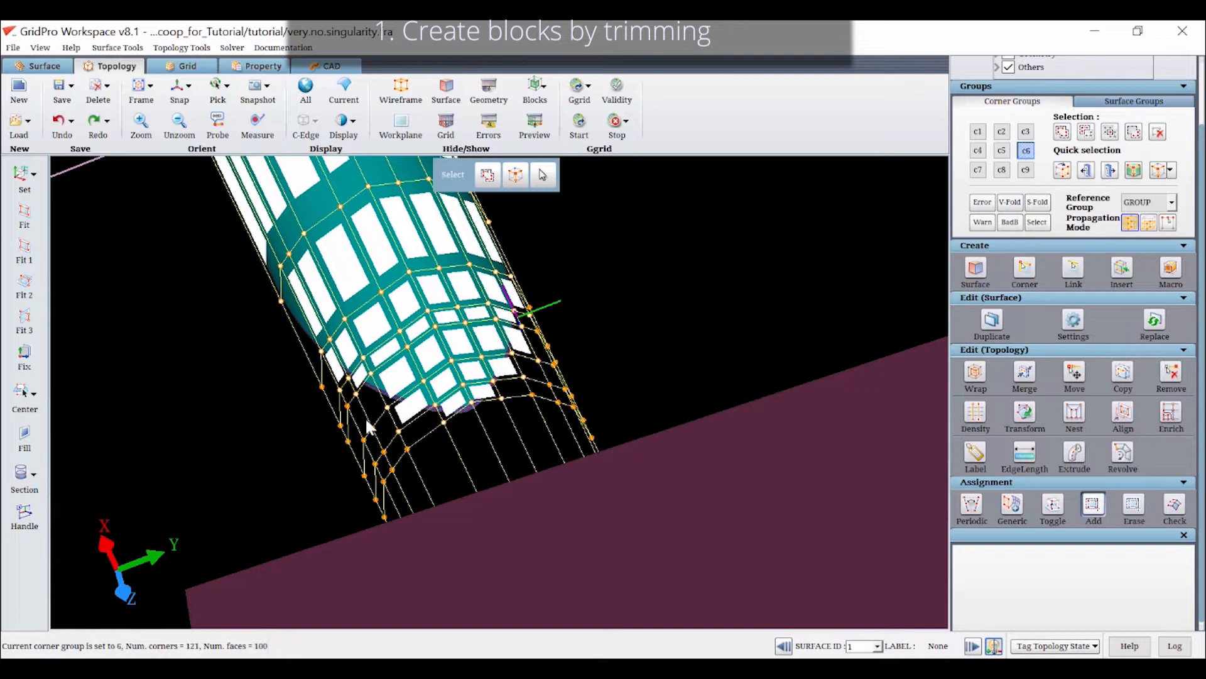
pyautogui.scroll(5, 367, 421)
pyautogui.click(310, 441)
pyautogui.scroll(-4, 538, 410)
pyautogui.click(1175, 506)
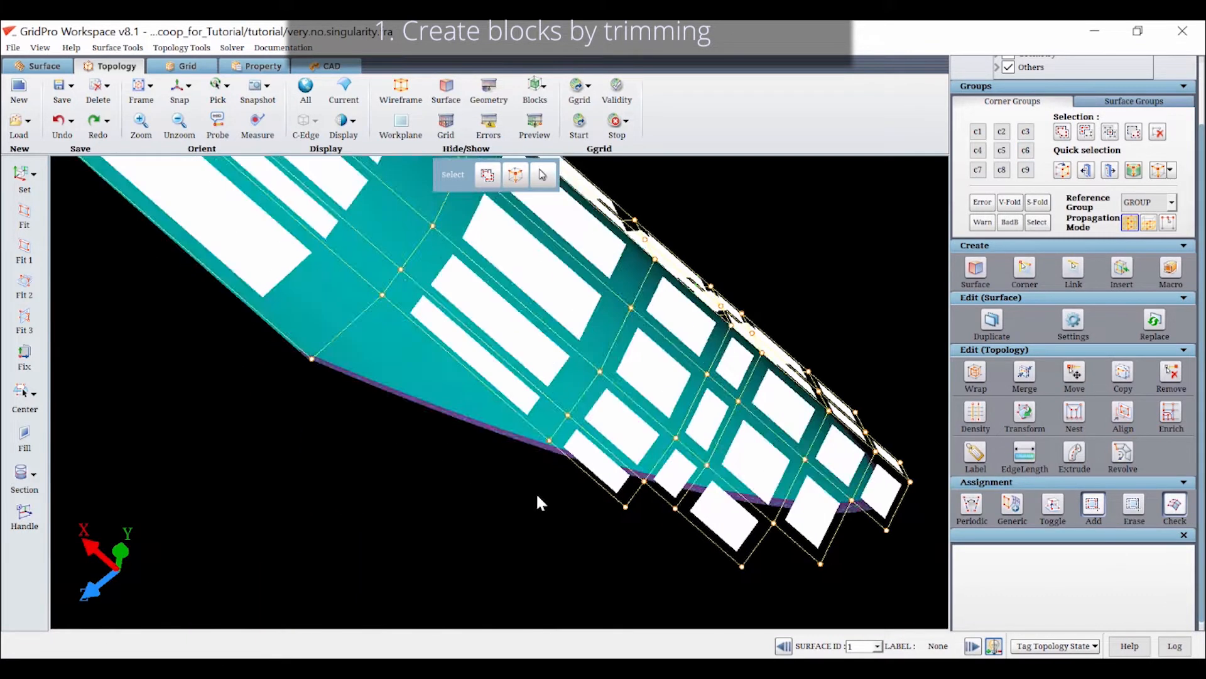
pyautogui.moveTo(537, 492)
pyautogui.mouseDown()
pyautogui.moveTo(598, 318)
pyautogui.moveTo(387, 240)
pyautogui.mouseUp()
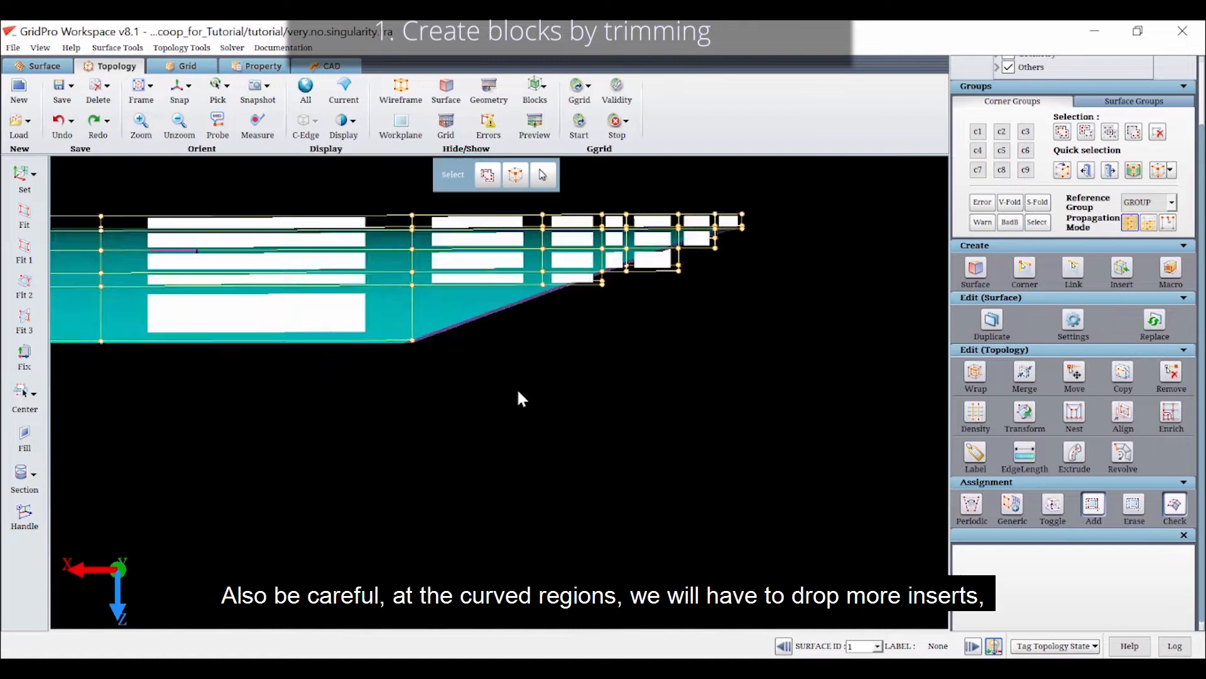
# Show group c6 and insert two more sheets near the lower end of the slanted cut edge to form a finer step
pyautogui.scroll(3, 517, 393)
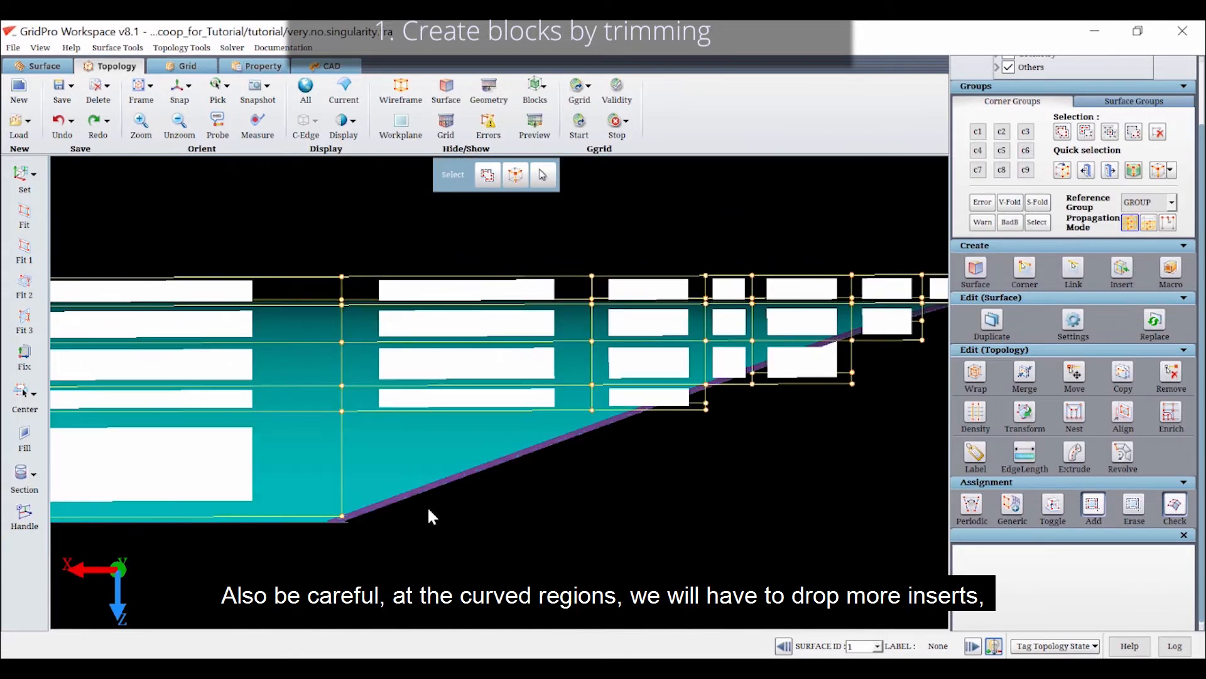
pyautogui.click(1025, 150)
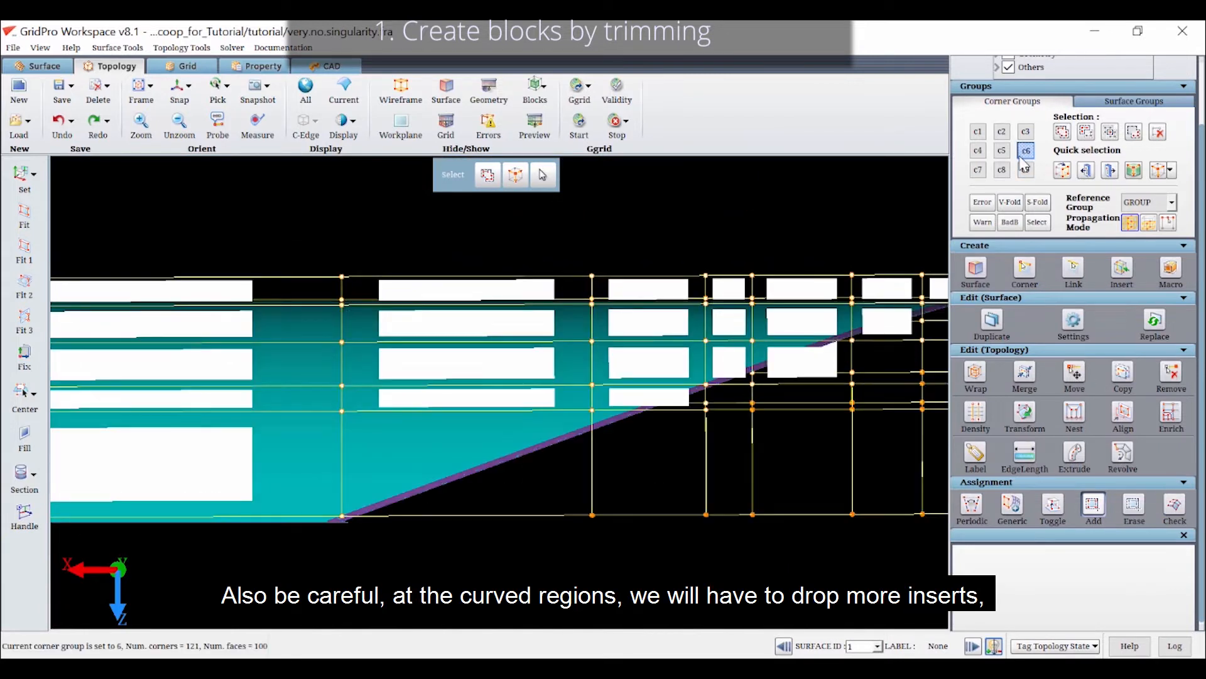
pyautogui.press('i')
pyautogui.click(443, 411)
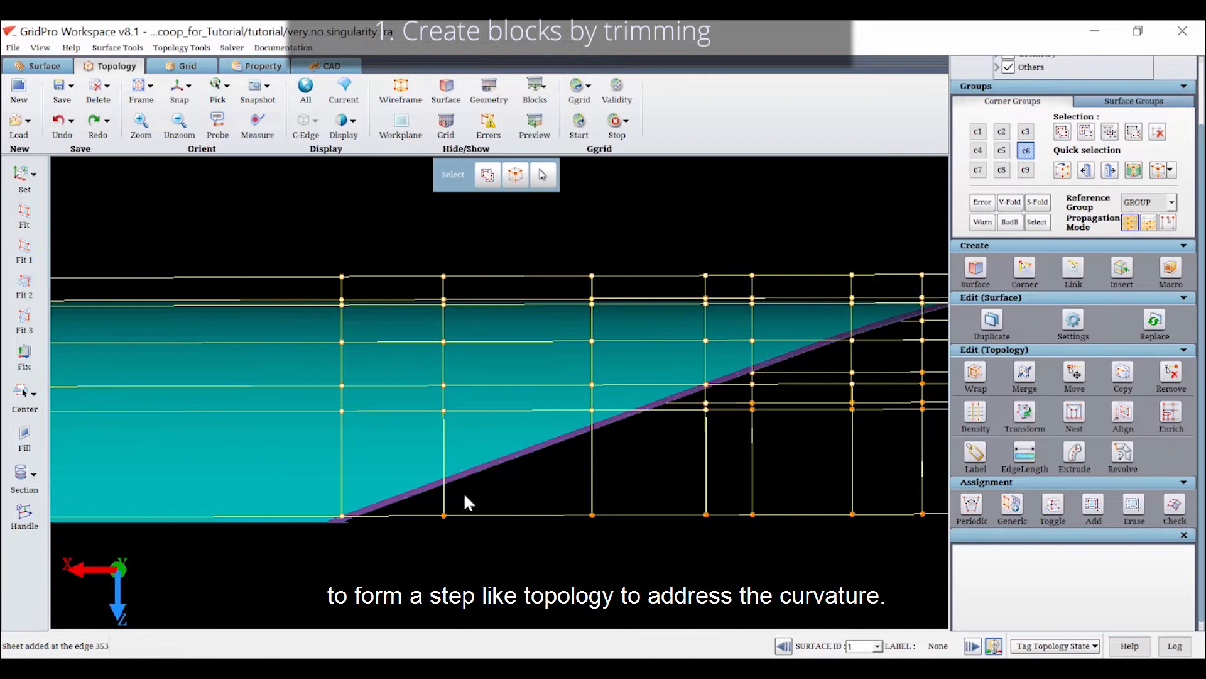
pyautogui.click(443, 489)
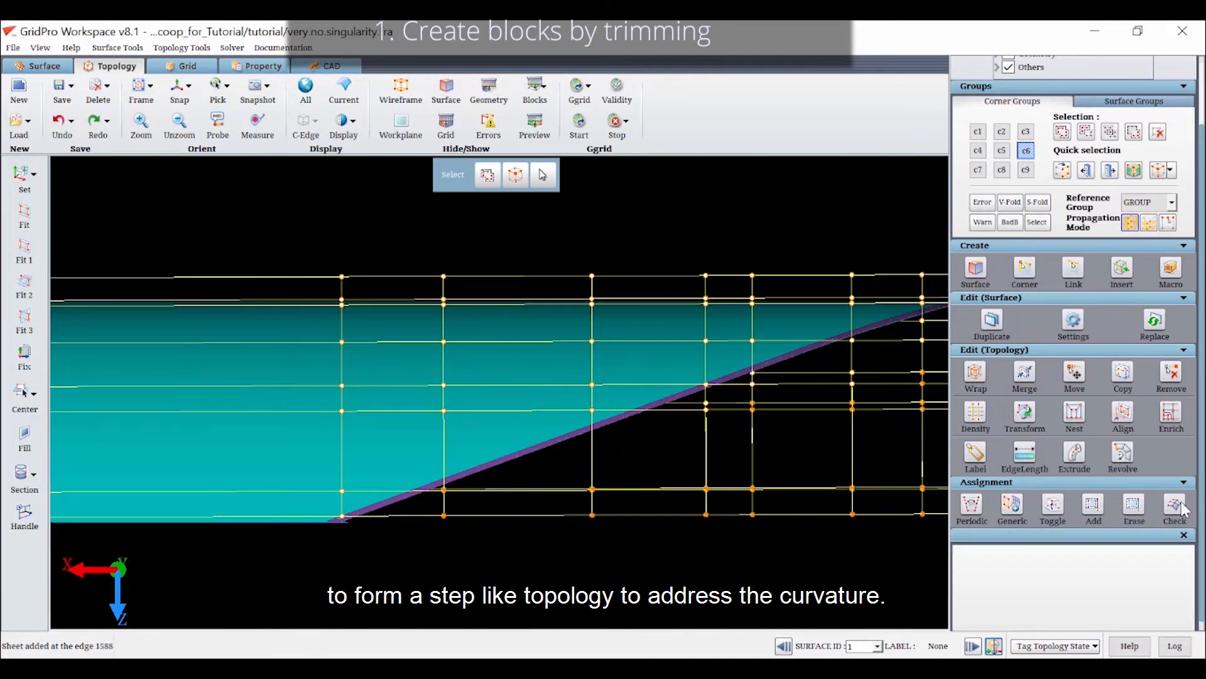
# Assign the corners of the new step along the slanted cut edge to surface 1 and check the assigned faces
pyautogui.click(1093, 506)
pyautogui.moveTo(458, 499); pyautogui.dragTo(419, 466)
pyautogui.moveTo(496, 417); pyautogui.dragTo(478, 411, button='middle')
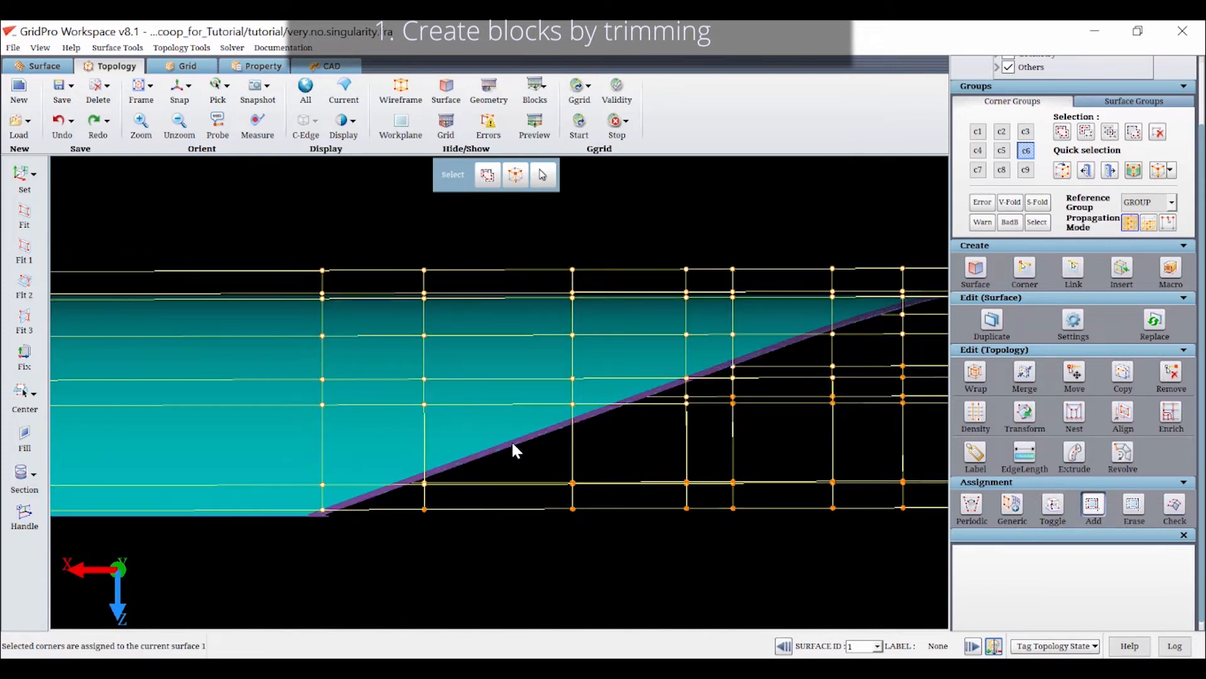
pyautogui.moveTo(625, 460); pyautogui.dragTo(393, 377, button='middle')
pyautogui.click(1176, 505)
# Examine the stepped face assignments of surfaces 1 and 2 along both slanted cut edges of the scoop
pyautogui.moveTo(595, 456); pyautogui.dragTo(693, 633, button='right')
pyautogui.moveTo(692, 632); pyautogui.dragTo(562, 571, button='middle')
pyautogui.scroll(5, 575, 552)
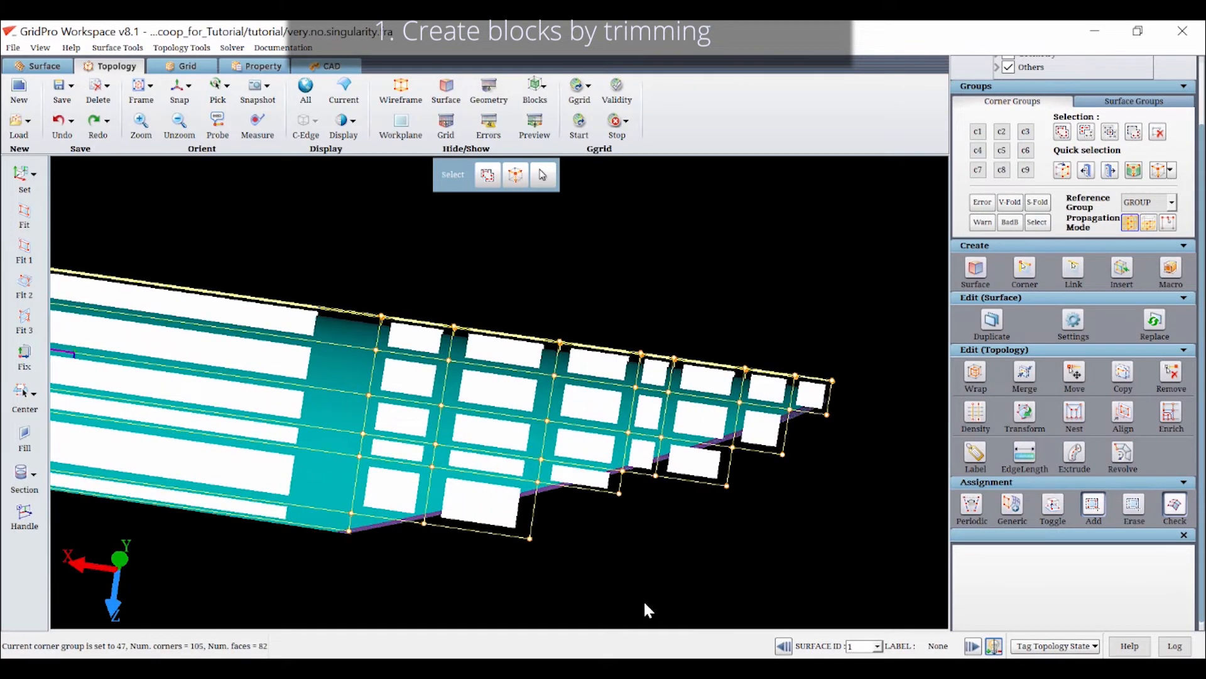
pyautogui.moveTo(645, 603); pyautogui.dragTo(505, 392, button='middle')
pyautogui.scroll(5, 520, 451)
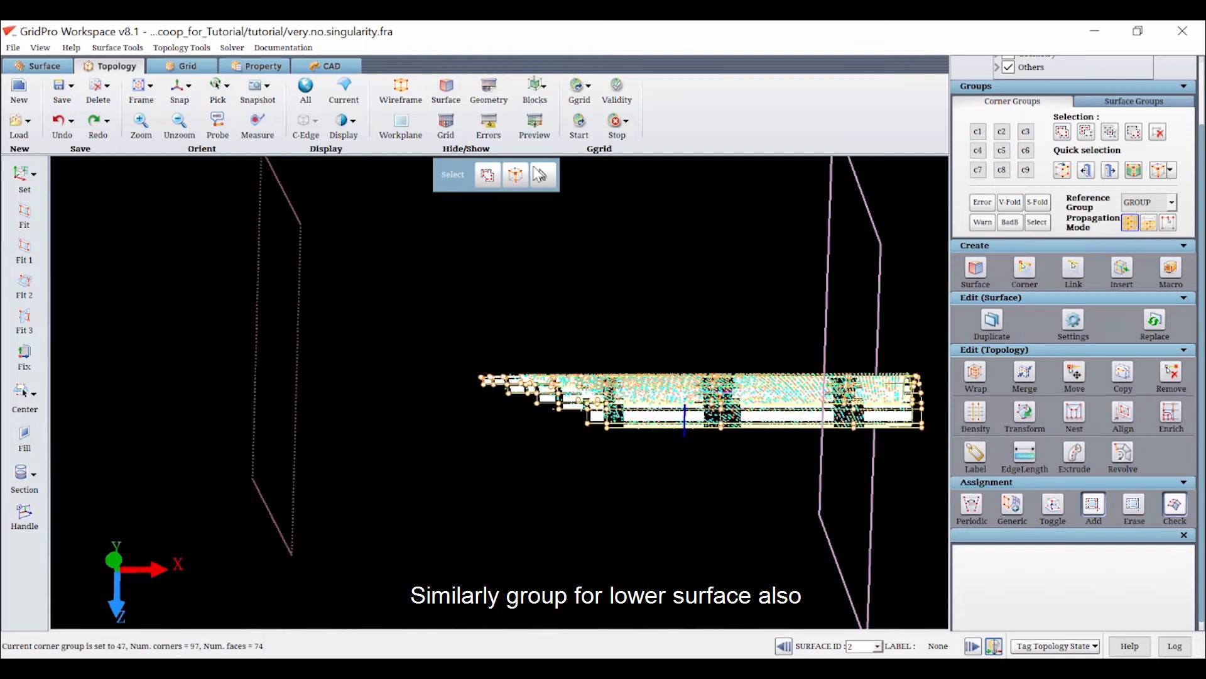
pyautogui.moveTo(534, 167); pyautogui.dragTo(527, 402, button='middle')
pyautogui.scroll(5, 571, 517)
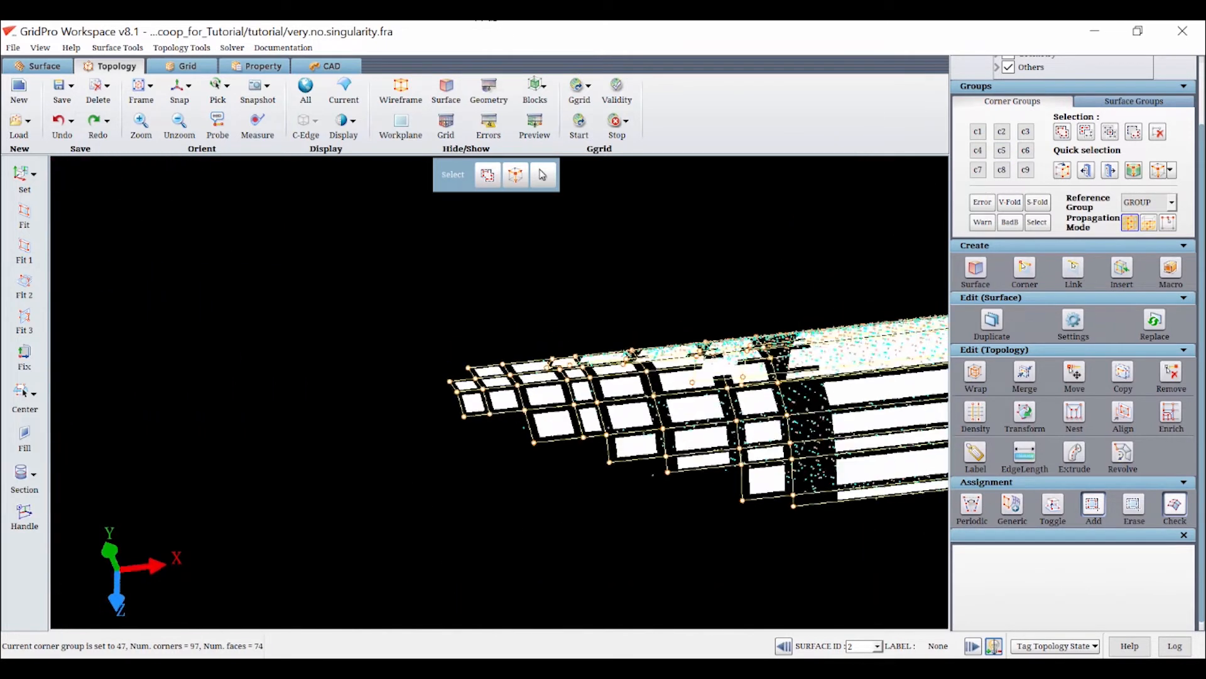
pyautogui.moveTo(727, 377); pyautogui.dragTo(842, 635, button='middle')
pyautogui.scroll(-6, 682, 353)
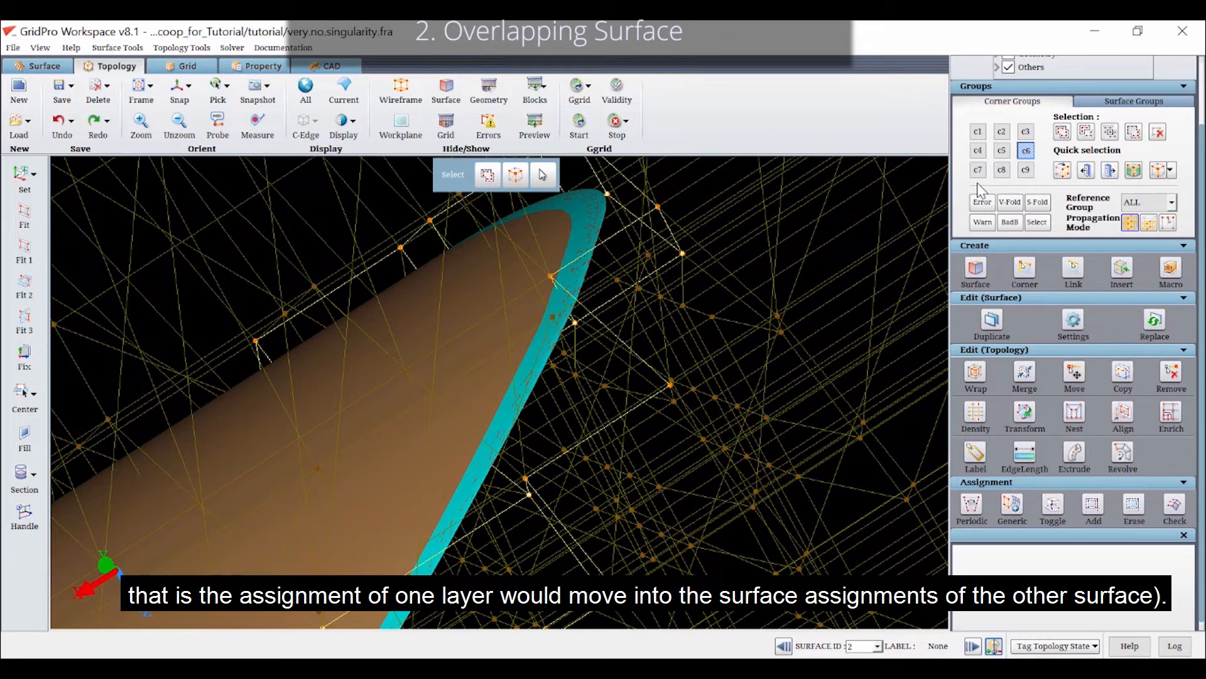
# Add the missing corner of the step beside the scoop's cut edge to group c6 and hide the block faces
pyautogui.click(1062, 131)
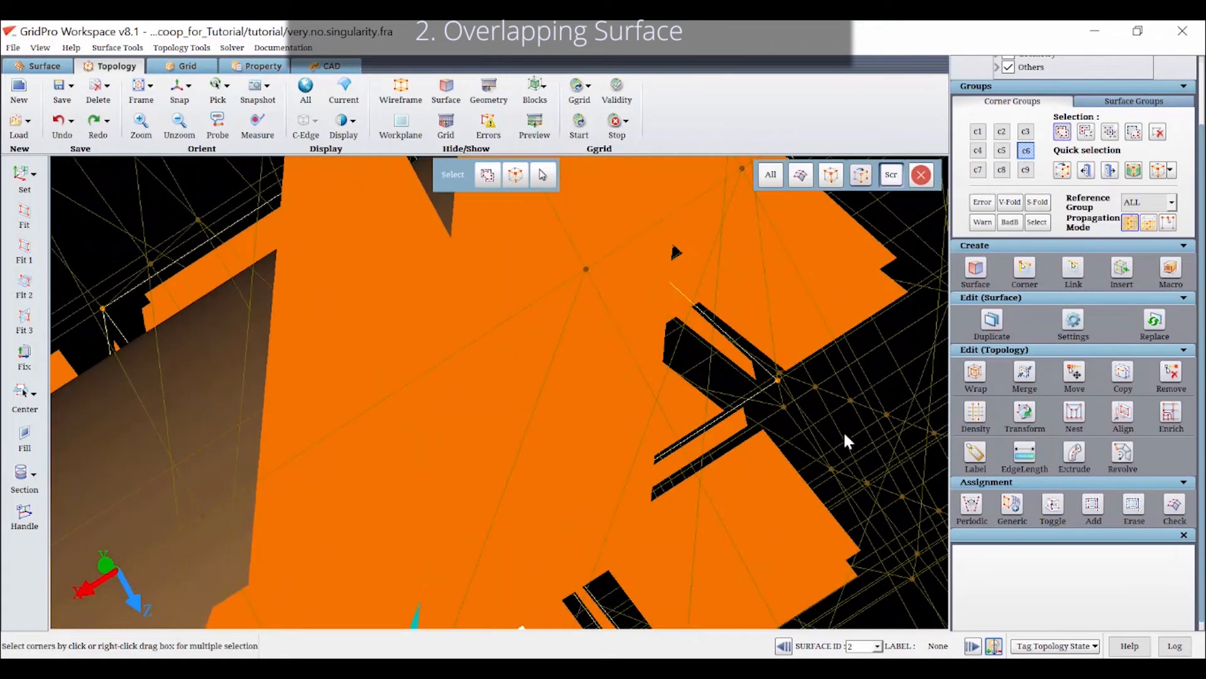
pyautogui.click(773, 396)
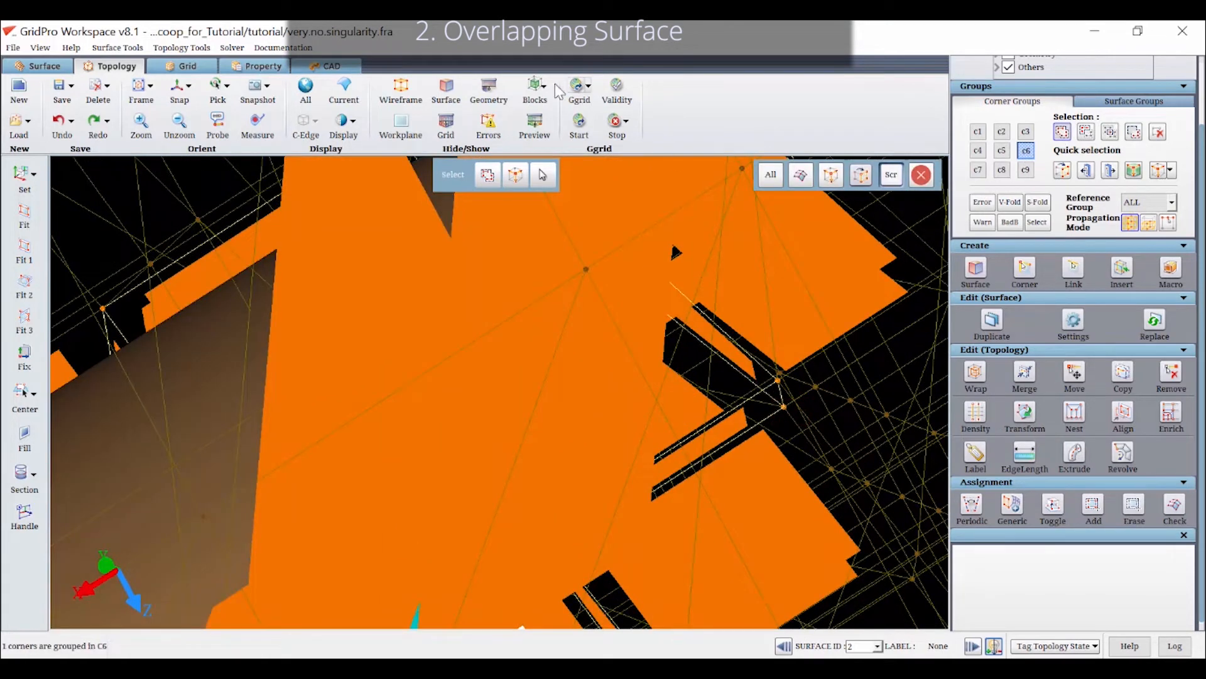
pyautogui.click(527, 91)
pyautogui.moveTo(683, 404); pyautogui.dragTo(695, 342)
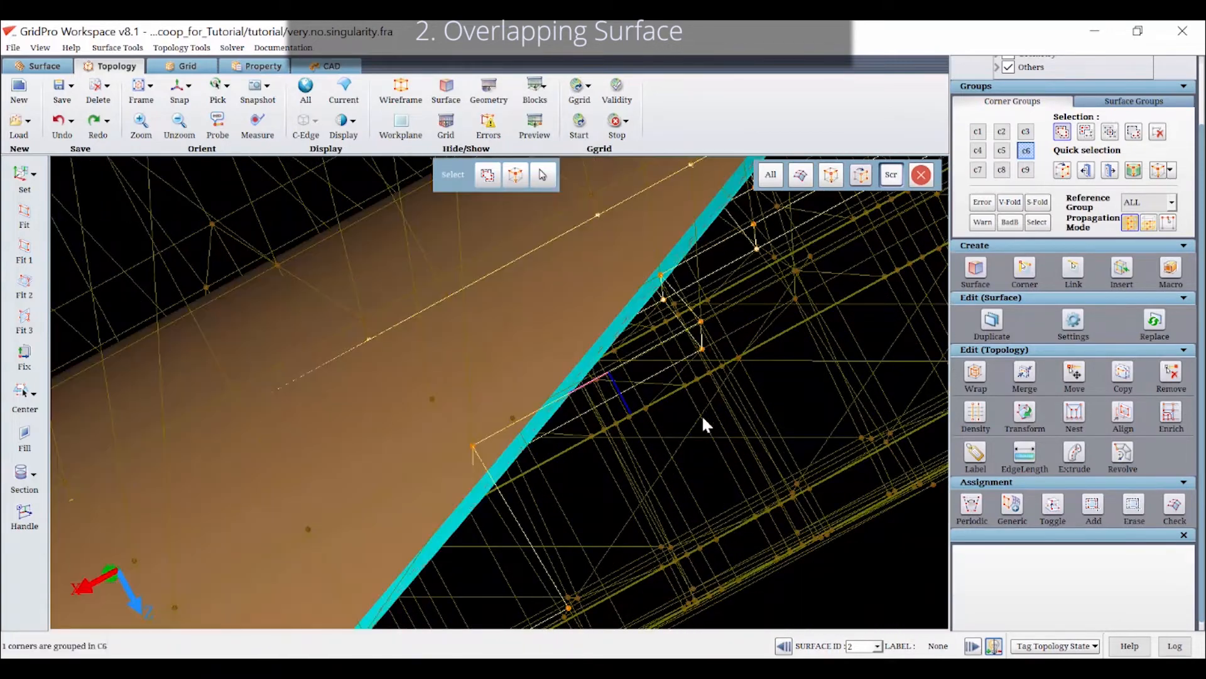
# Add the matching missing step corner on the opposite side of the scoop to group c6
pyautogui.scroll(-4, 703, 414)
pyautogui.moveTo(546, 523); pyautogui.dragTo(602, 466)
pyautogui.scroll(-8, 622, 520)
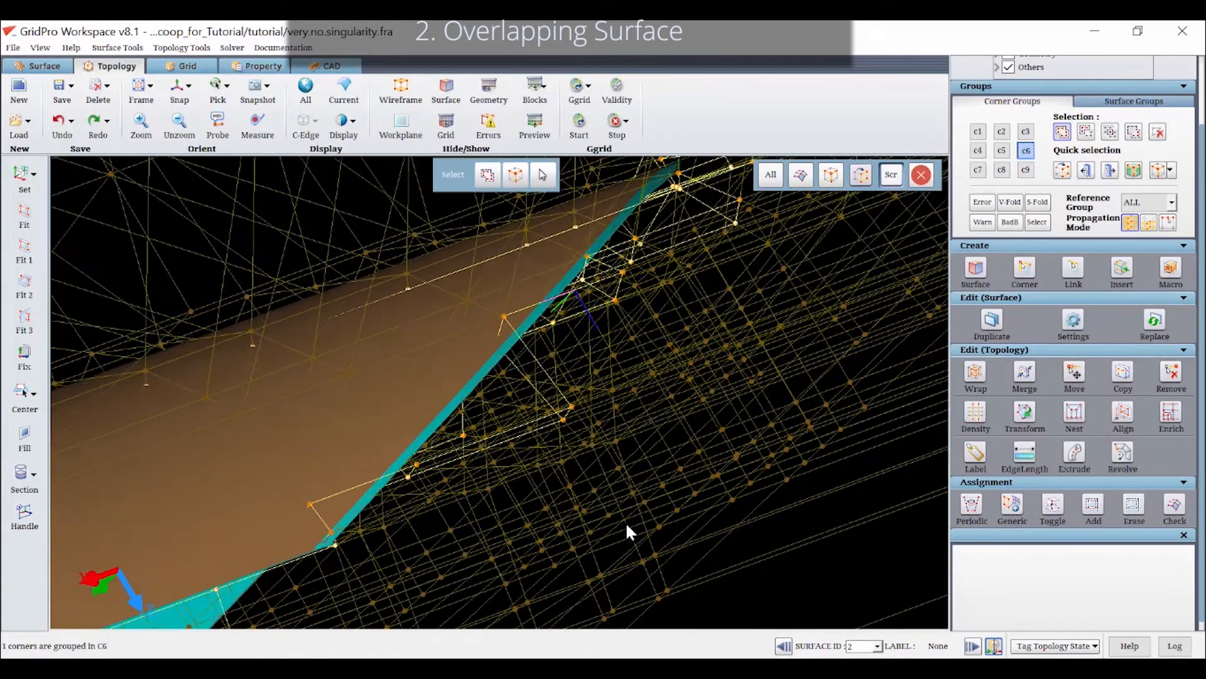
pyautogui.moveTo(382, 476); pyautogui.dragTo(432, 442)
pyautogui.scroll(8, 432, 443)
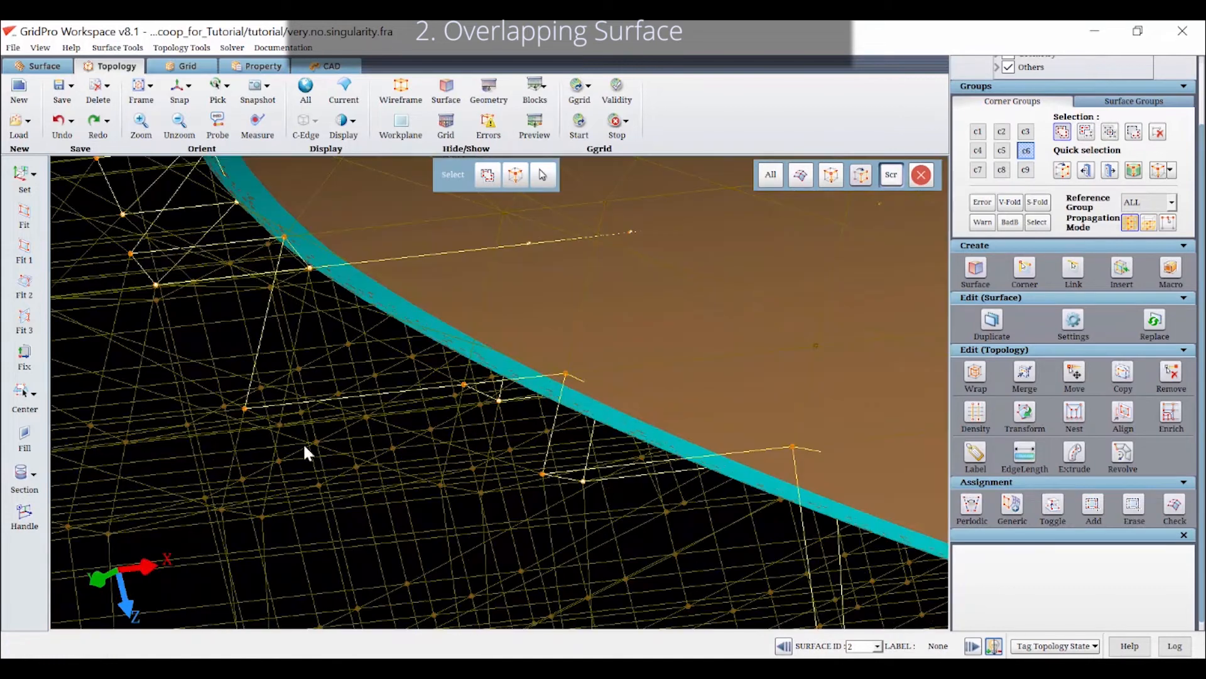
pyautogui.moveTo(287, 425); pyautogui.dragTo(266, 418)
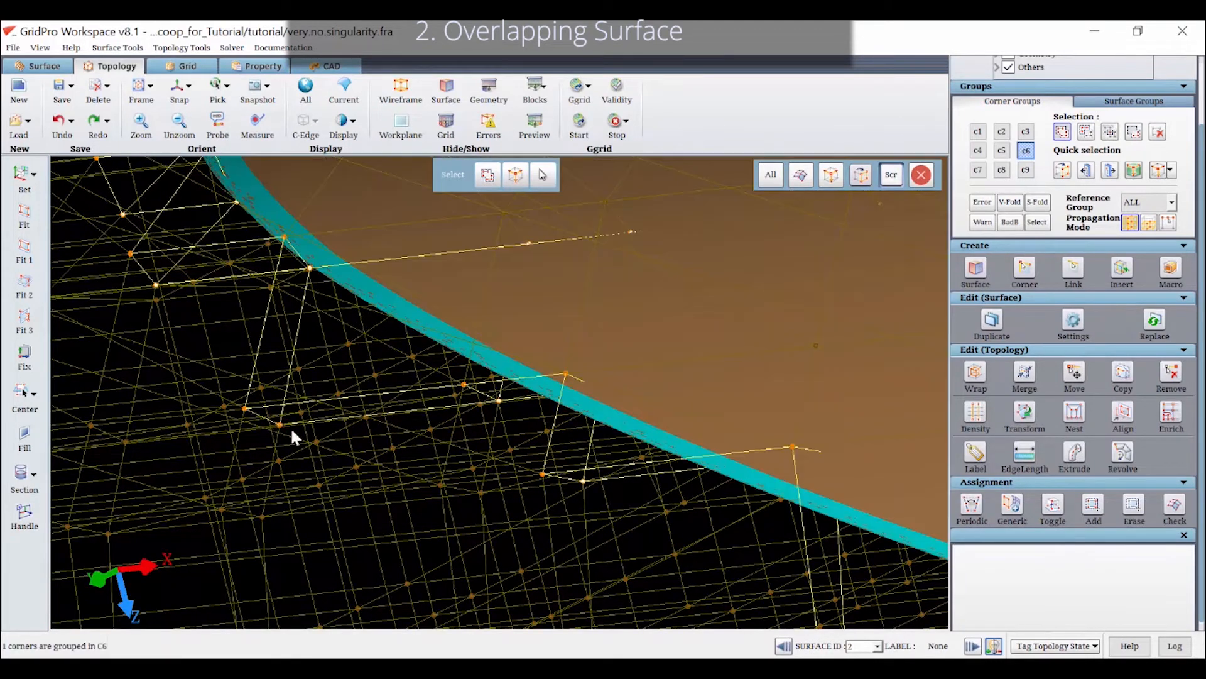
pyautogui.moveTo(333, 457); pyautogui.dragTo(308, 381)
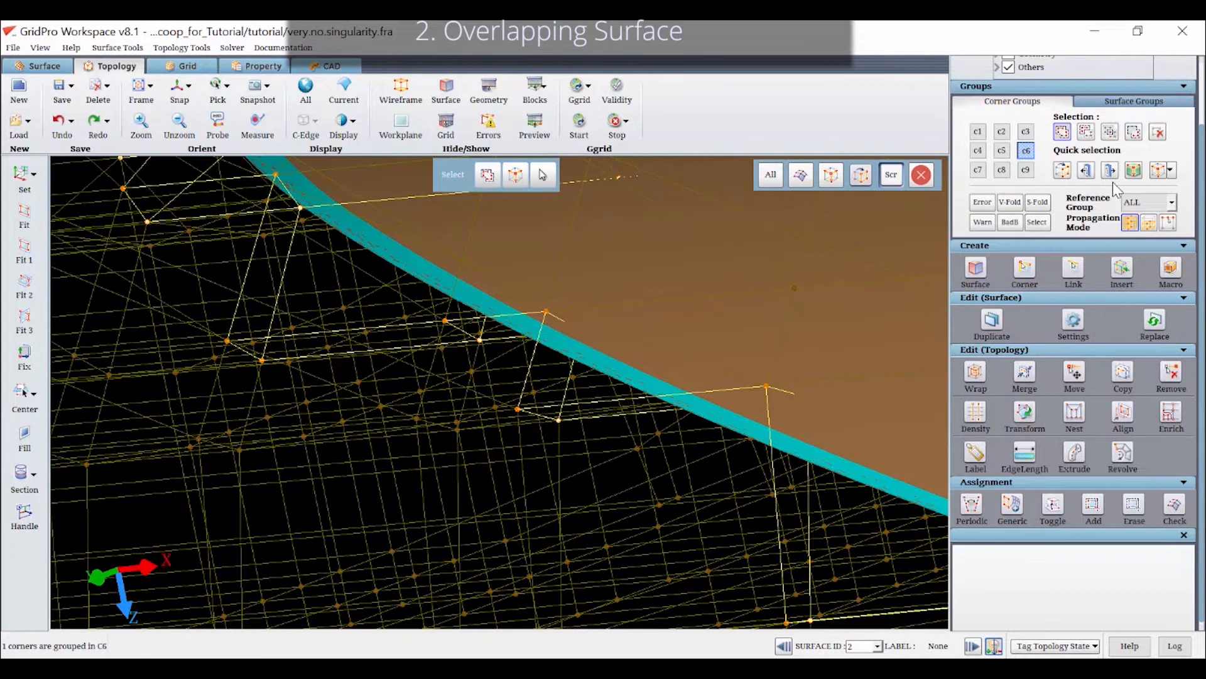
# Limit the reference group to GROUP and assign all corners of group c6 to surface 2
pyautogui.click(1149, 201)
pyautogui.click(1137, 215)
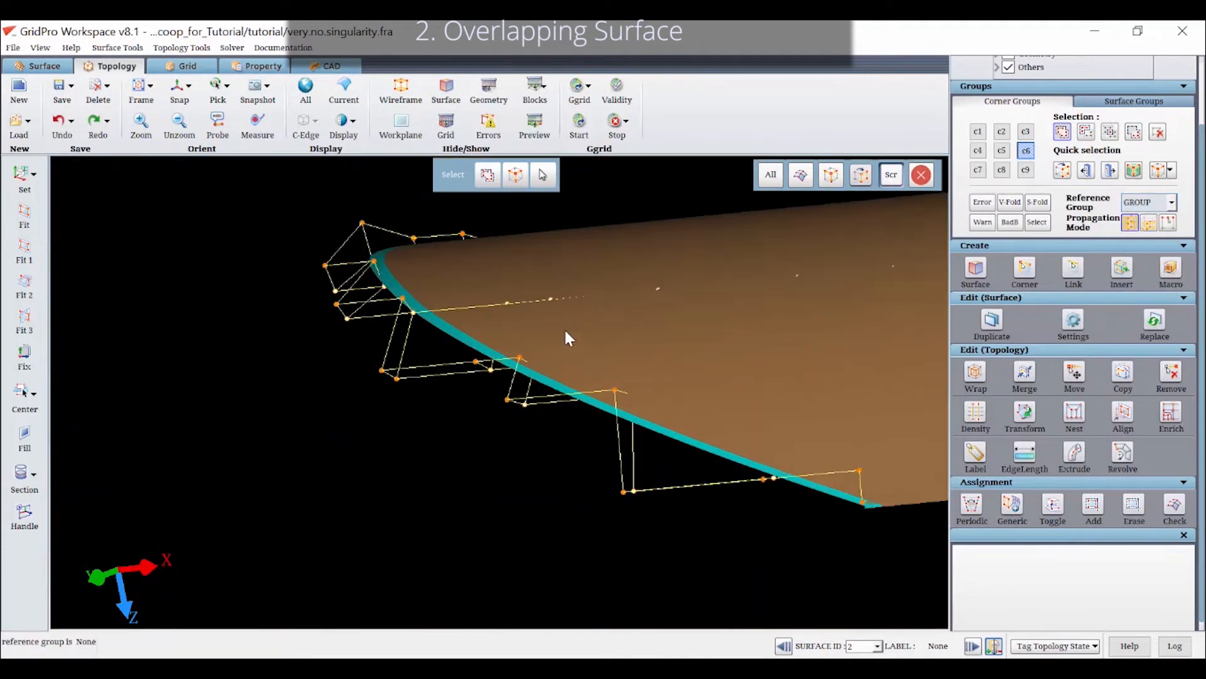
pyautogui.moveTo(528, 514); pyautogui.dragTo(448, 283)
pyautogui.scroll(6, 445, 315)
pyautogui.moveTo(465, 353)
pyautogui.mouseDown(button='middle')
pyautogui.moveTo(488, 314)
pyautogui.moveTo(496, 252)
pyautogui.moveTo(505, 361)
pyautogui.mouseUp(button='middle')
pyautogui.moveTo(506, 363); pyautogui.dragTo(318, 377)
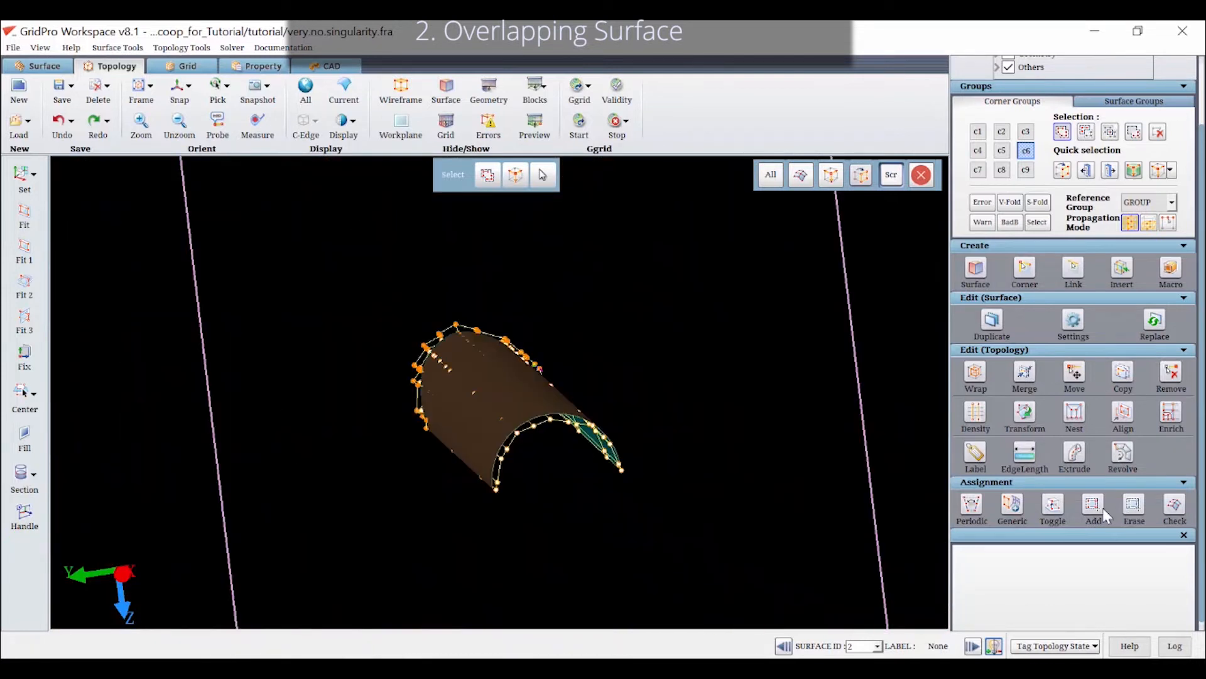
pyautogui.click(1082, 502)
pyautogui.moveTo(686, 554); pyautogui.dragTo(311, 250)
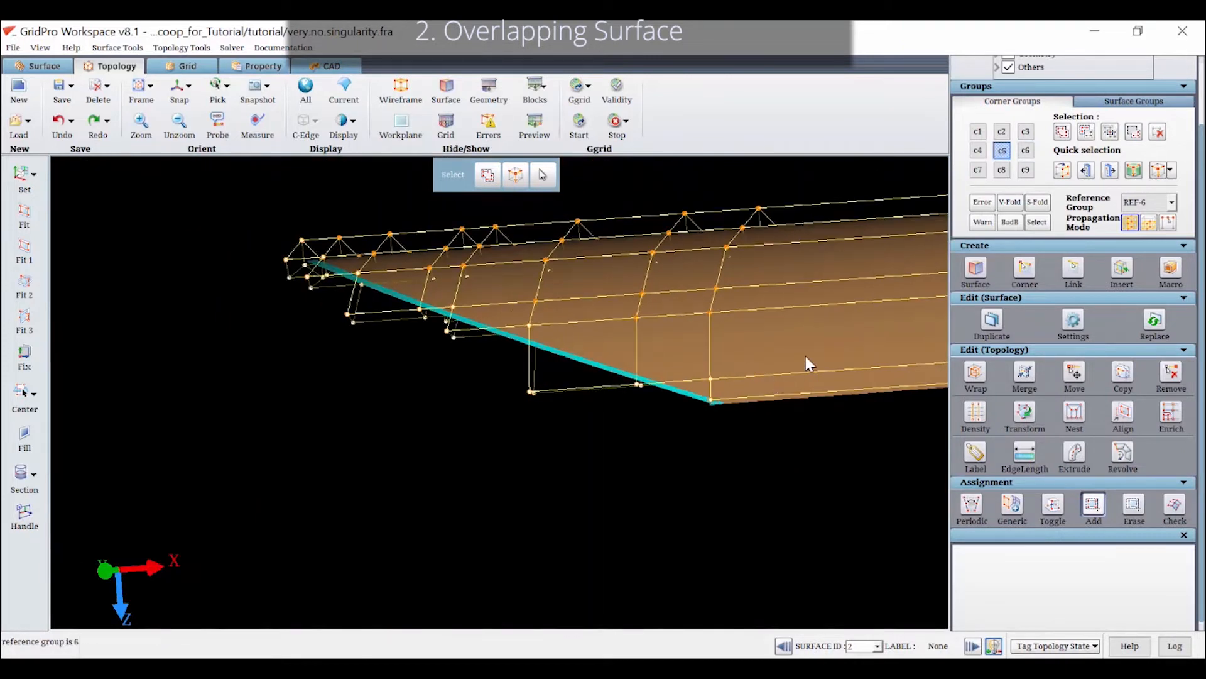
# Make scoop.half.top.quad the current surface and assign all corners of group c5 to surface 1
pyautogui.moveTo(714, 217); pyautogui.dragTo(538, 249)
pyautogui.scroll(5, 539, 251)
pyautogui.scroll(-5, 556, 318)
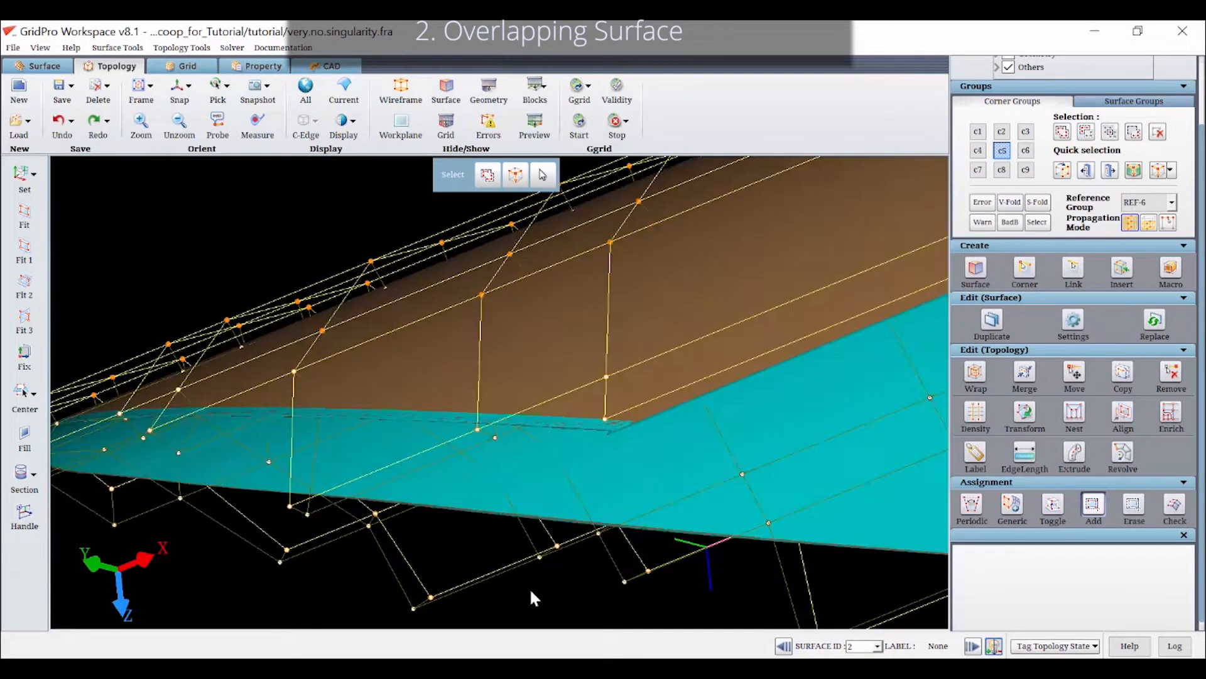
pyautogui.rightClick(863, 274)
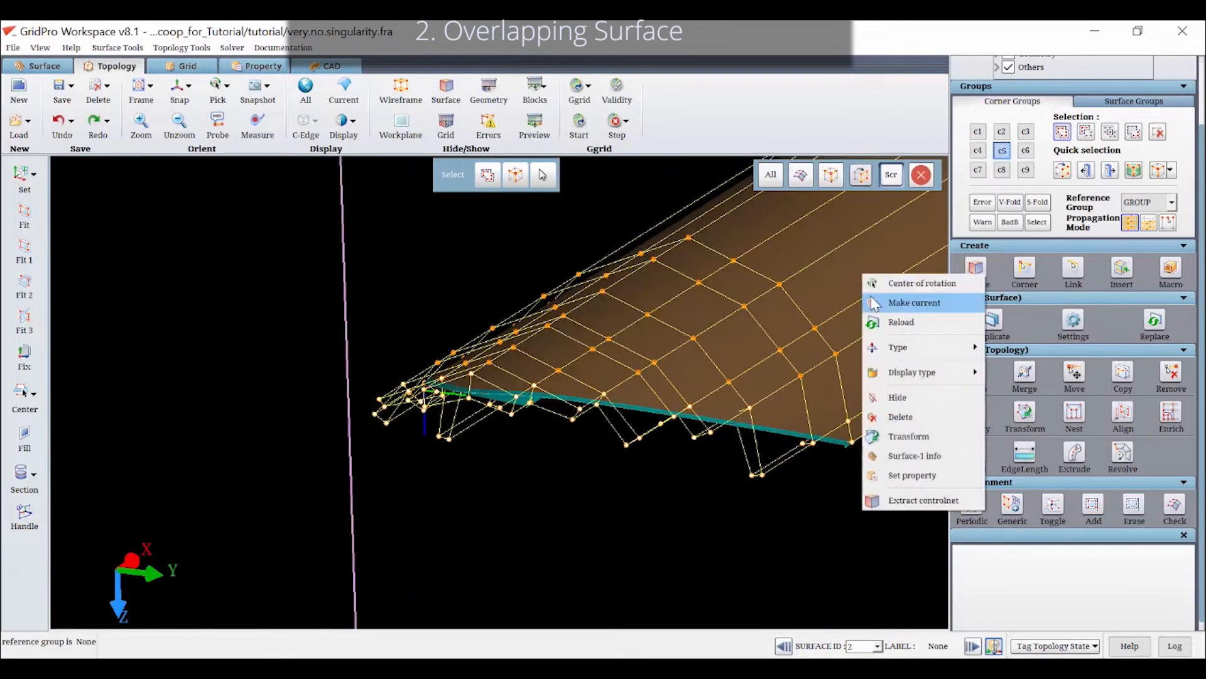
pyautogui.click(876, 301)
pyautogui.click(1094, 506)
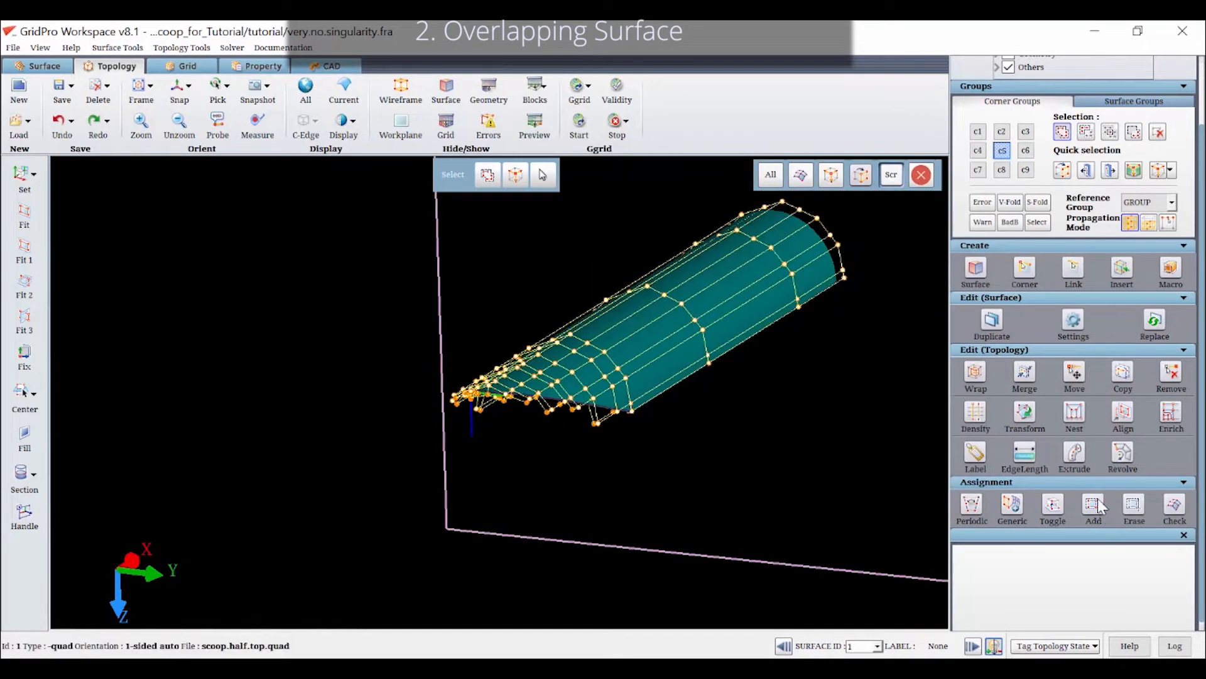
pyautogui.moveTo(788, 530); pyautogui.dragTo(216, 160)
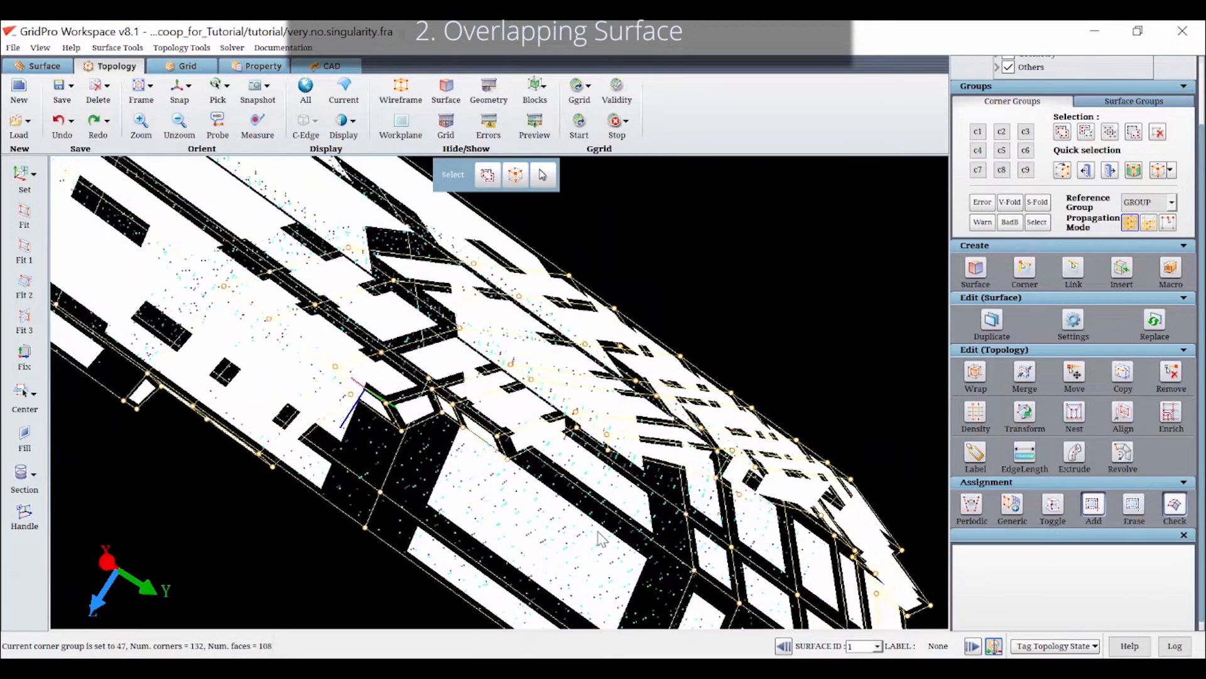
# Insert a sheet at the edge connecting both scoop surfaces and hide the block faces
pyautogui.moveTo(598, 531); pyautogui.dragTo(509, 387)
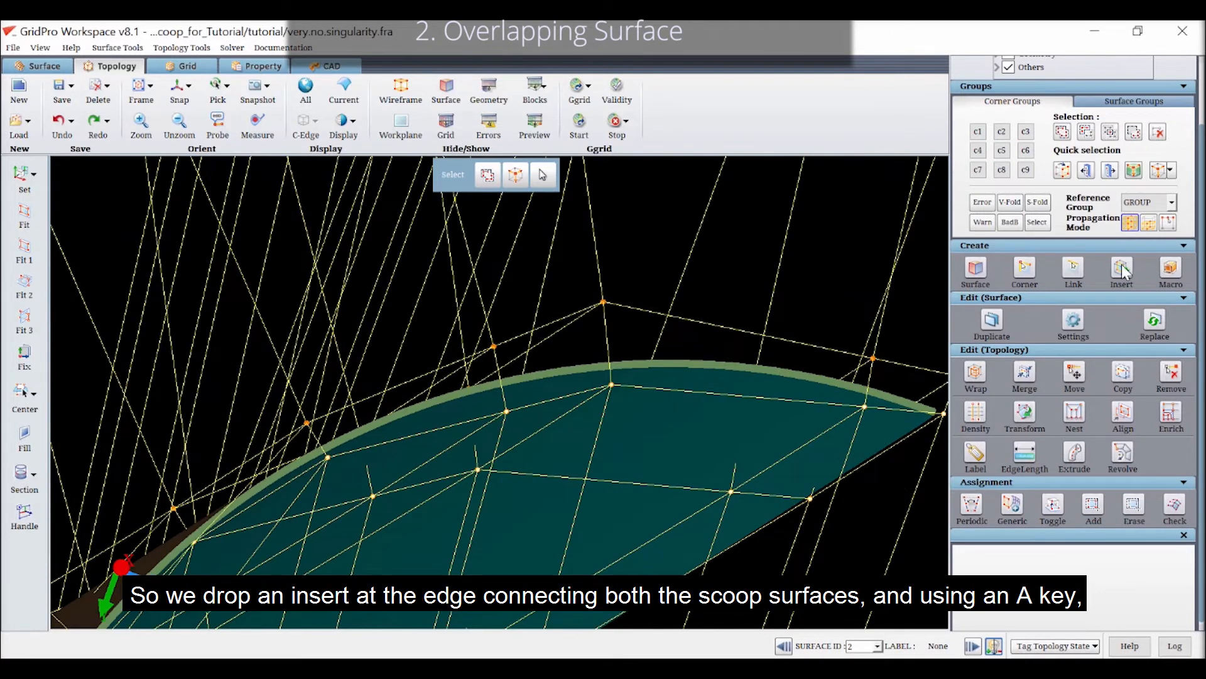
pyautogui.click(1123, 271)
pyautogui.click(608, 355)
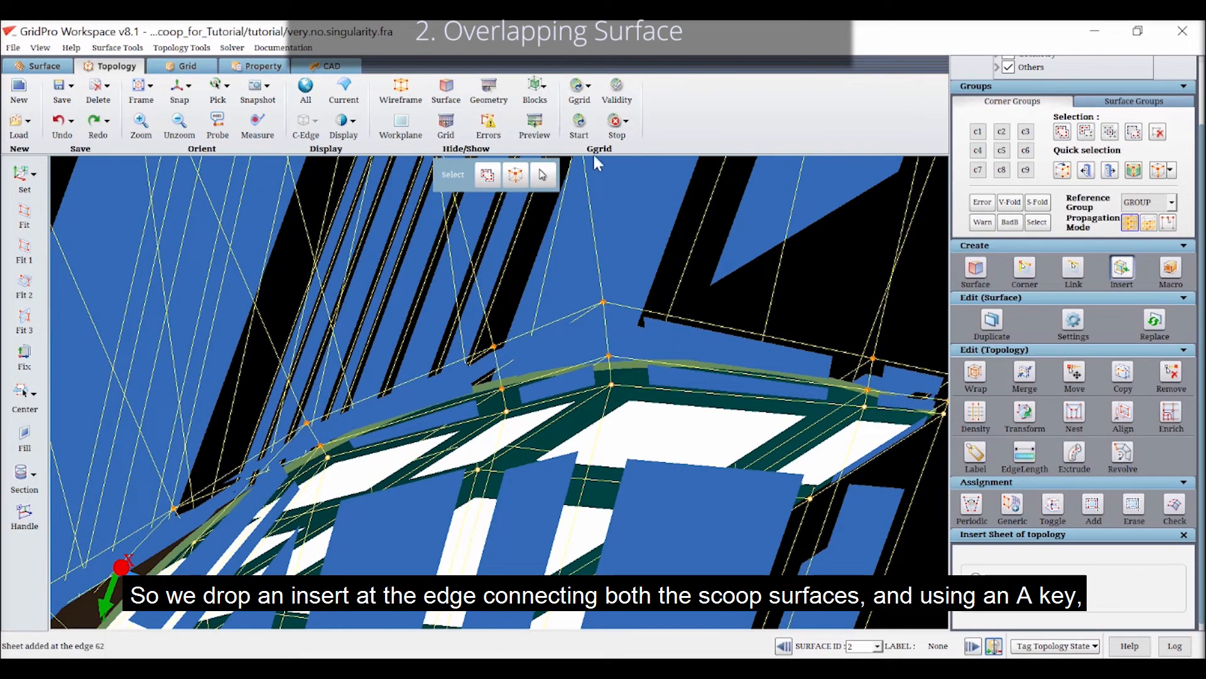
pyautogui.click(534, 87)
# Put the middle sheet between the two scoop surfaces into group c7 using adjacent layer selection
pyautogui.click(980, 171)
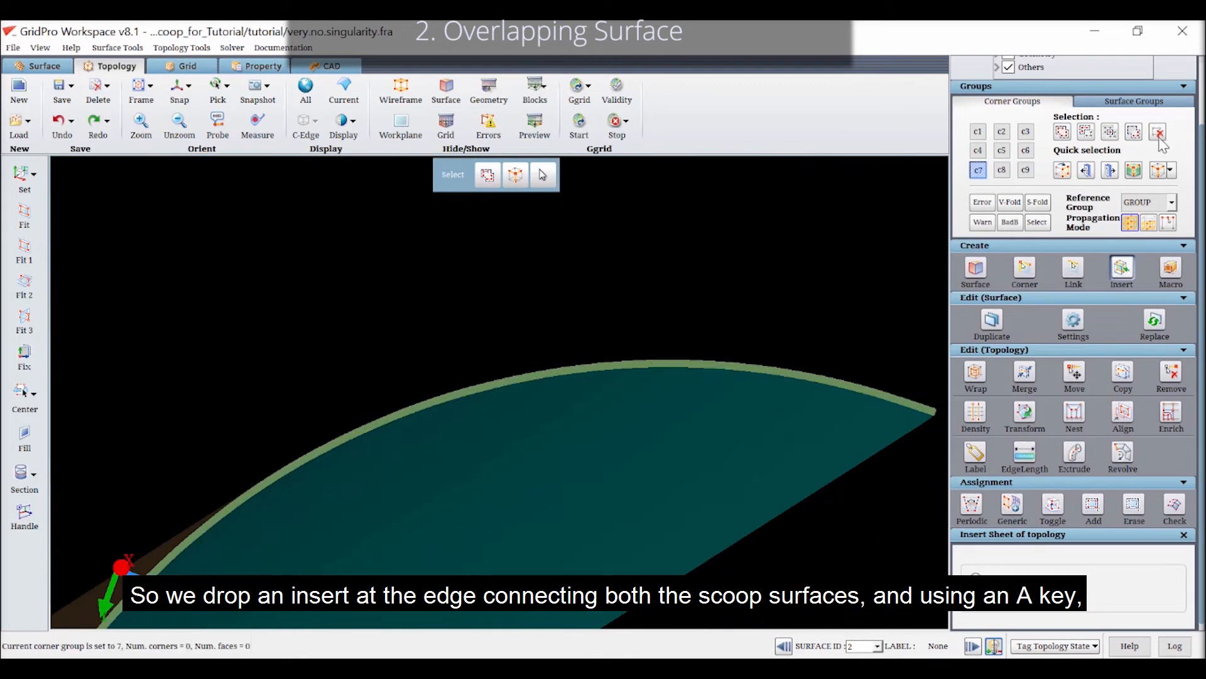
pyautogui.click(1065, 127)
pyautogui.moveTo(577, 281); pyautogui.dragTo(643, 400, button='right')
pyautogui.press('a')
pyautogui.click(610, 371)
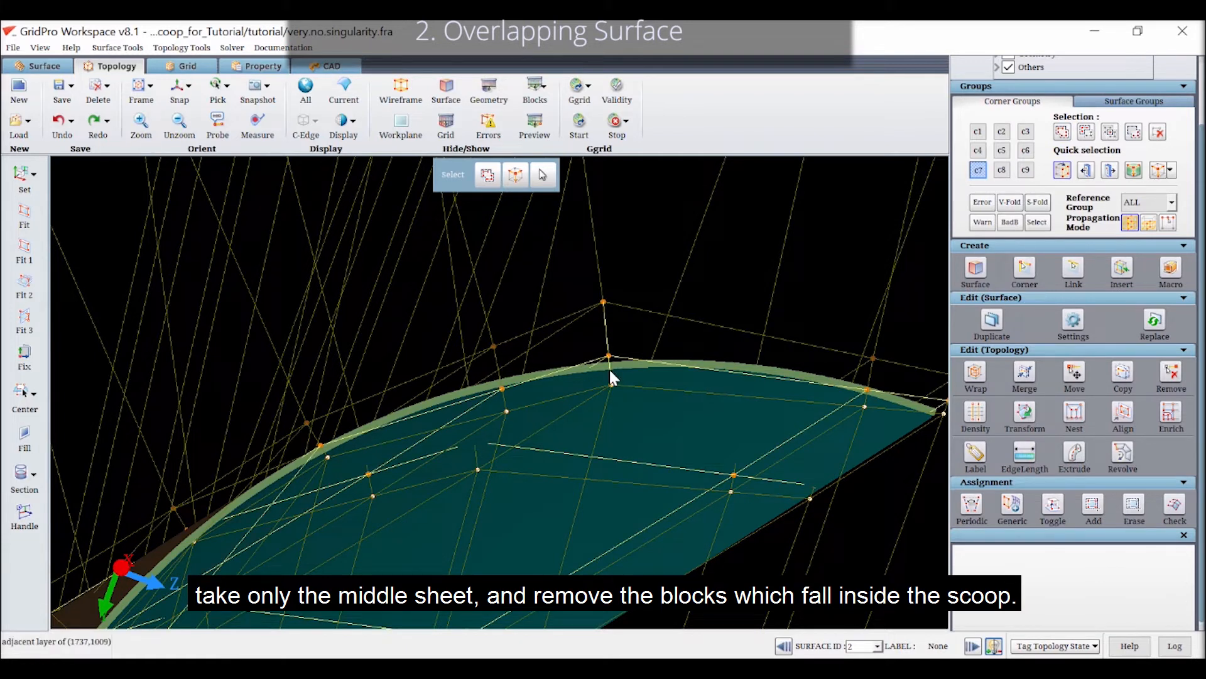
# Take the extra corner outside the middle sheet out of group c7 and set the reference group to GROUP
pyautogui.press('r')
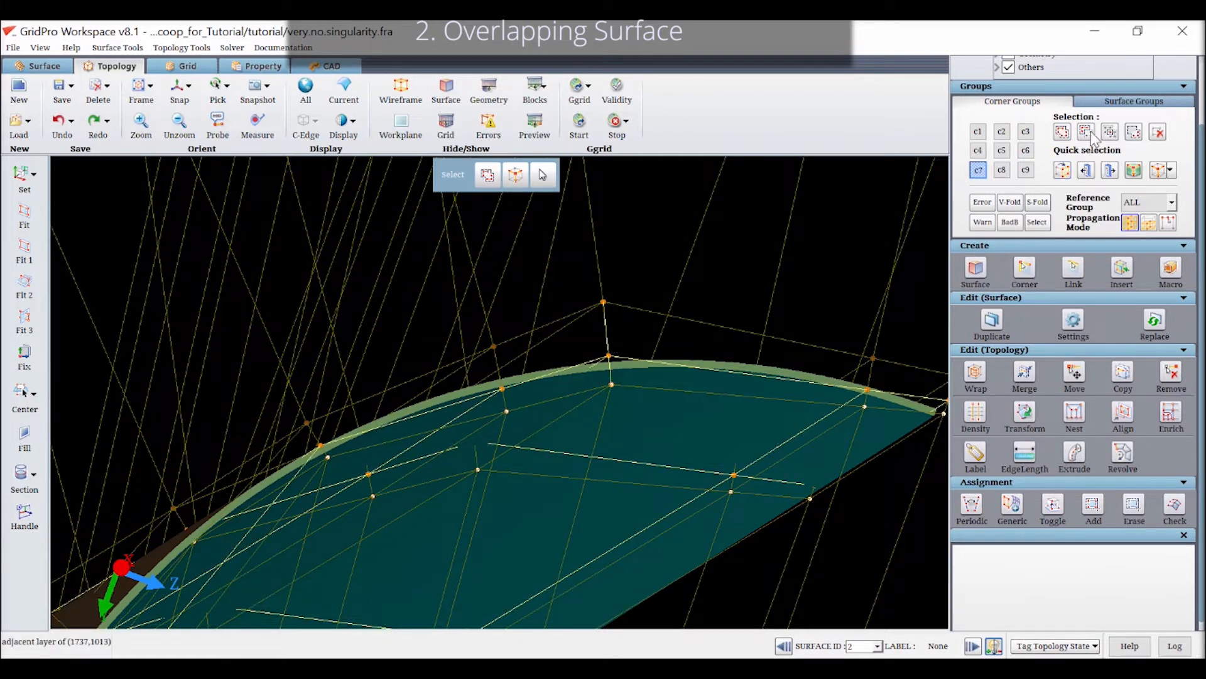
pyautogui.click(603, 301)
pyautogui.click(1134, 203)
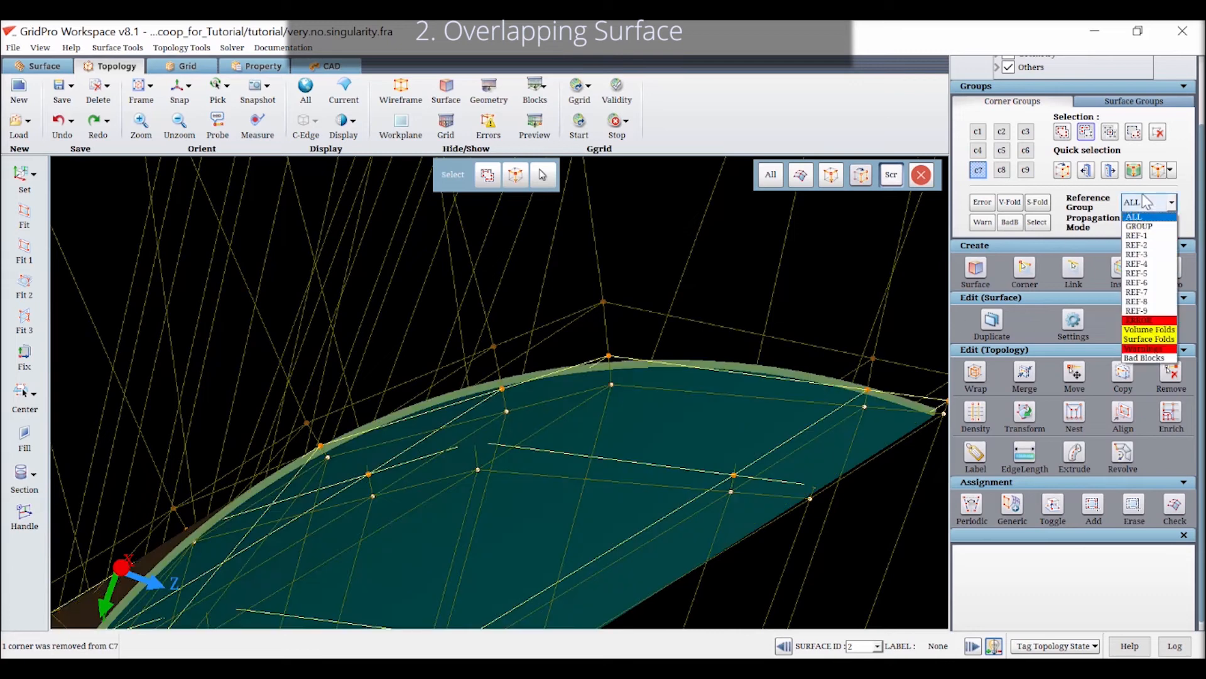
pyautogui.click(1139, 227)
# Remove the middle-sheet corners in group c7 that fall inside the scoop body behind the slanted cut
pyautogui.scroll(-8, 809, 308)
pyautogui.moveTo(187, 462); pyautogui.dragTo(565, 377)
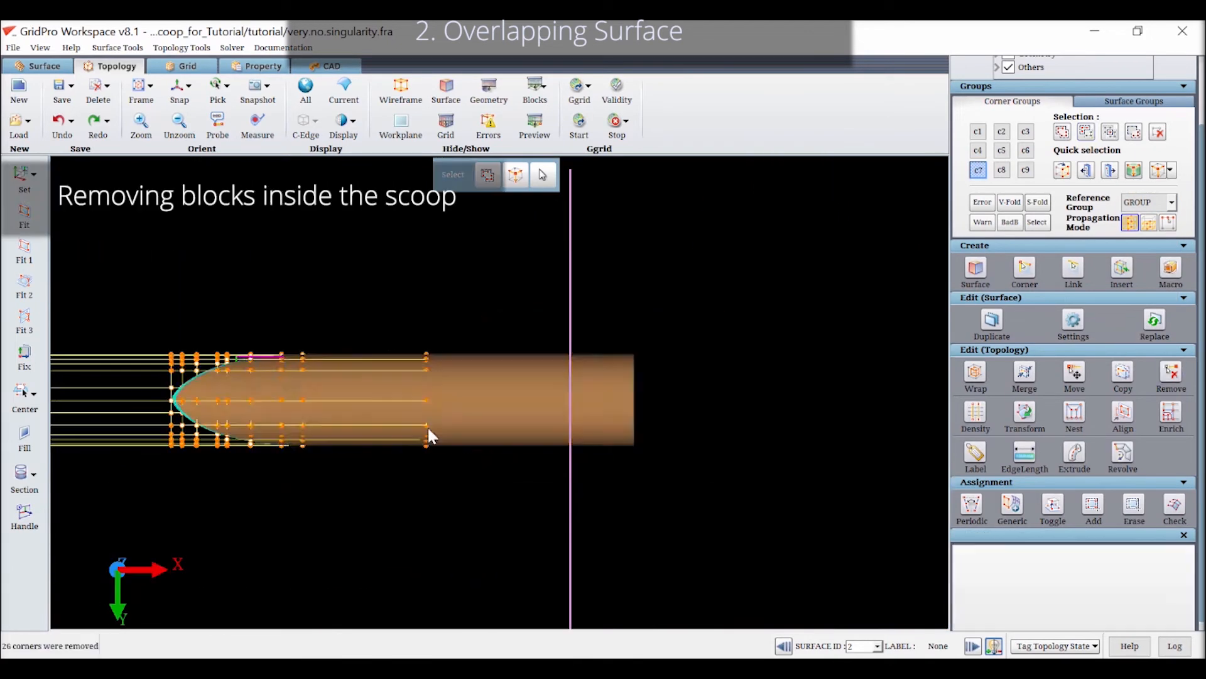
pyautogui.scroll(5, 428, 427)
pyautogui.moveTo(597, 544); pyautogui.dragTo(386, 259)
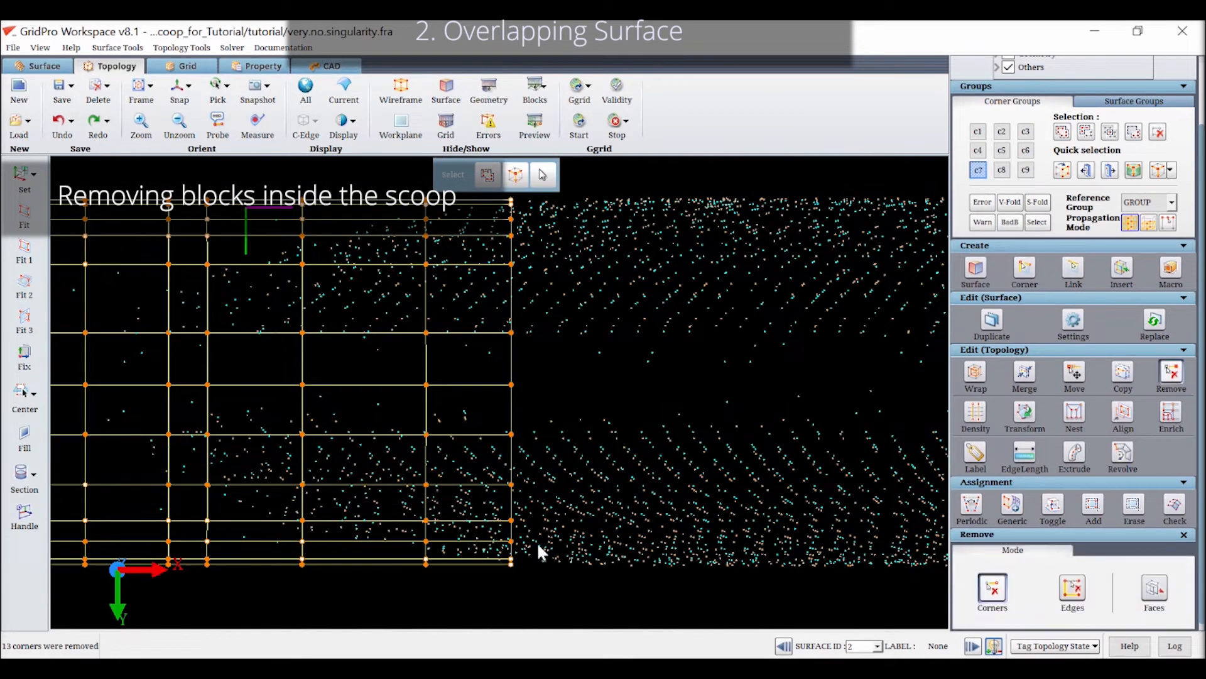
pyautogui.moveTo(538, 552)
pyautogui.mouseDown()
pyautogui.moveTo(460, 215)
pyautogui.moveTo(443, 311)
pyautogui.moveTo(488, 549)
pyautogui.mouseUp()
pyautogui.moveTo(542, 464); pyautogui.dragTo(643, 496, button='middle')
pyautogui.click(1171, 375)
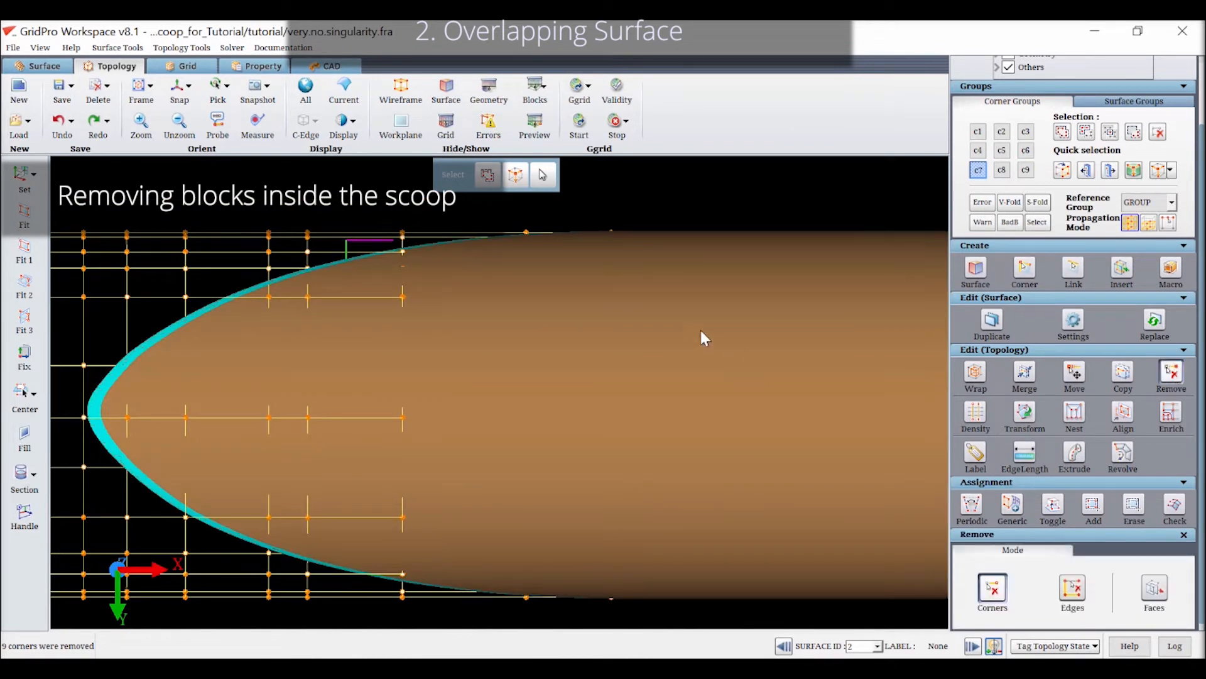
# Remove the remaining middle-sheet corners that fall inside the scoop's nose region within the curved cut edge
pyautogui.moveTo(376, 262); pyautogui.dragTo(448, 556)
pyautogui.moveTo(605, 483); pyautogui.dragTo(739, 493, button='middle')
pyautogui.moveTo(379, 303); pyautogui.dragTo(477, 541)
pyautogui.moveTo(573, 474); pyautogui.dragTo(673, 460, button='middle')
pyautogui.click(1165, 377)
pyautogui.moveTo(489, 358); pyautogui.dragTo(526, 375, button='middle')
pyautogui.moveTo(429, 360); pyautogui.dragTo(479, 498)
pyautogui.click(1169, 390)
pyautogui.moveTo(427, 458); pyautogui.dragTo(367, 418)
pyautogui.scroll(-4, 554, 407)
pyautogui.moveTo(588, 290); pyautogui.dragTo(597, 556, button='middle')
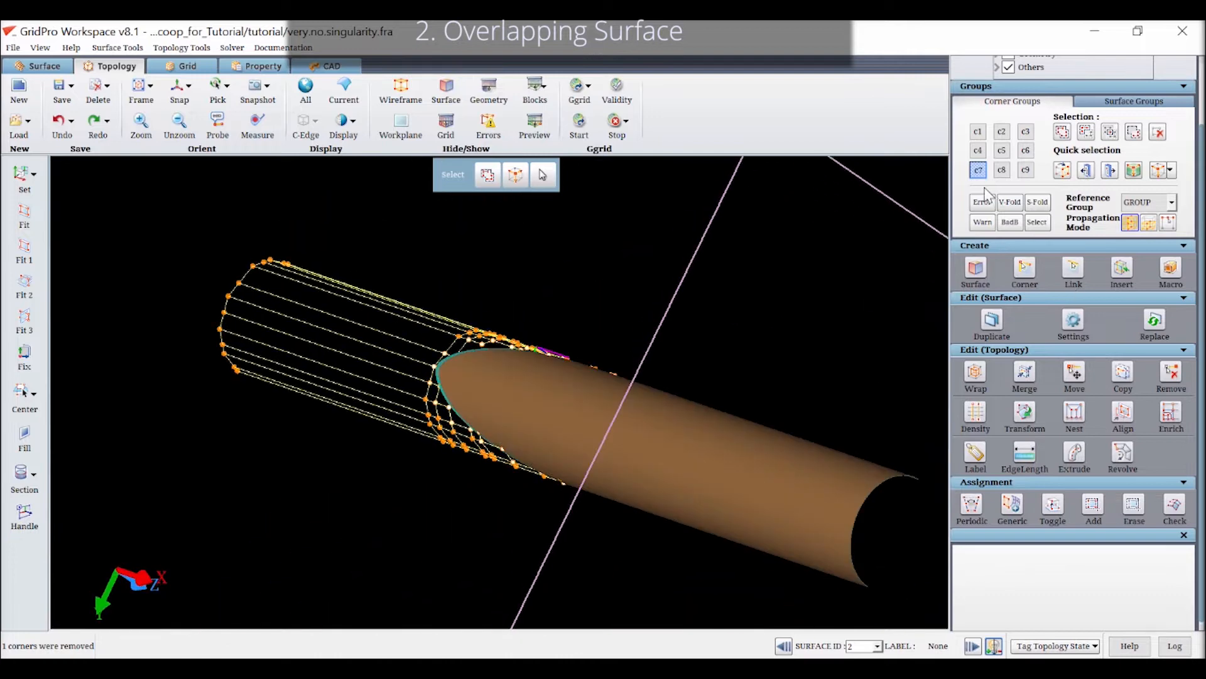
# Deselect group c7 and put the surface assignment corners of both scoop surfaces into group c8
pyautogui.scroll(-3, 561, 490)
pyautogui.click(977, 171)
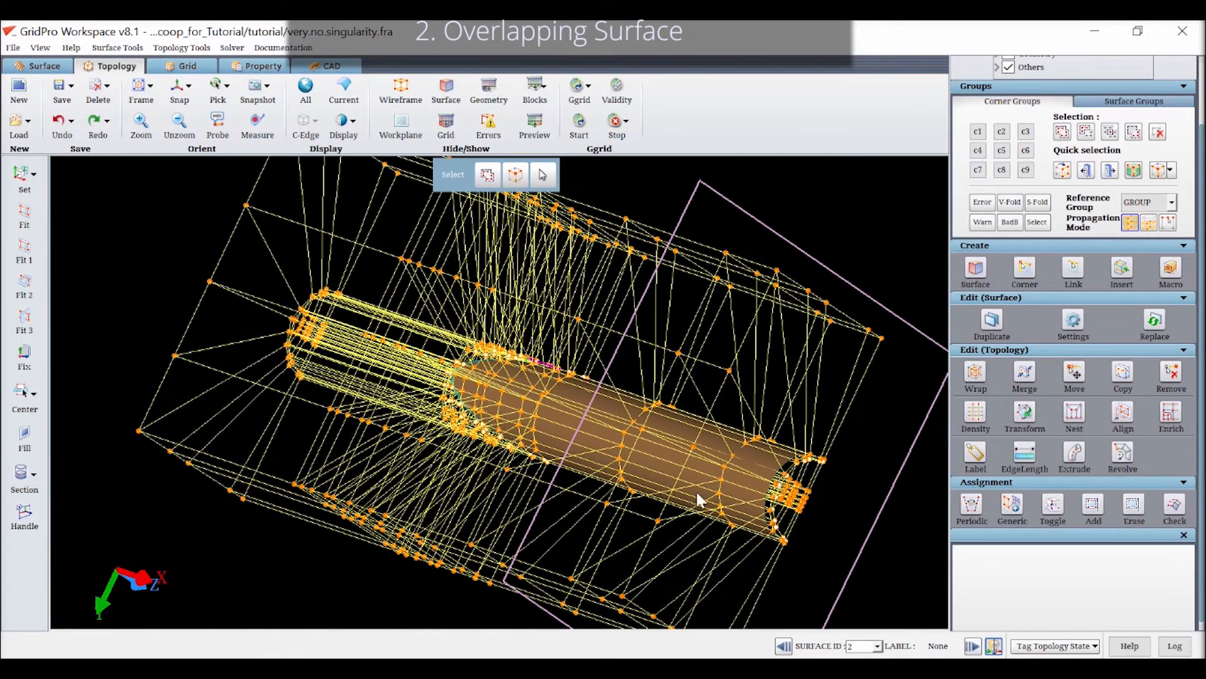
pyautogui.moveTo(696, 489); pyautogui.dragTo(426, 303)
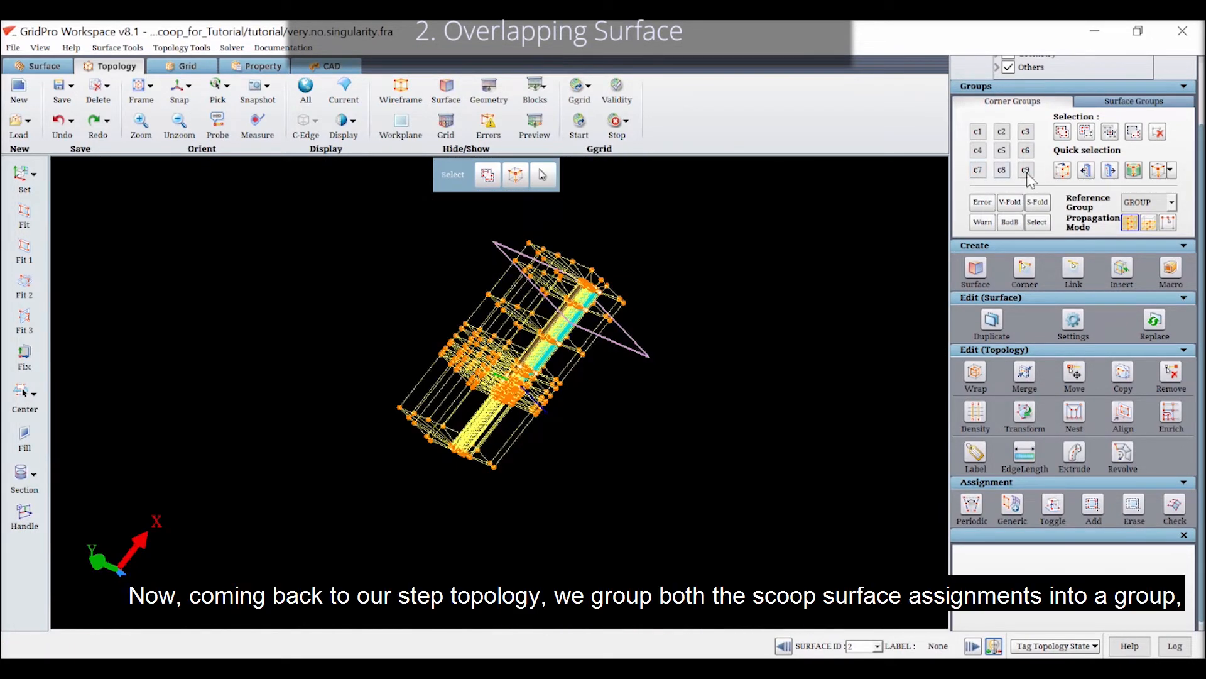
pyautogui.click(1002, 170)
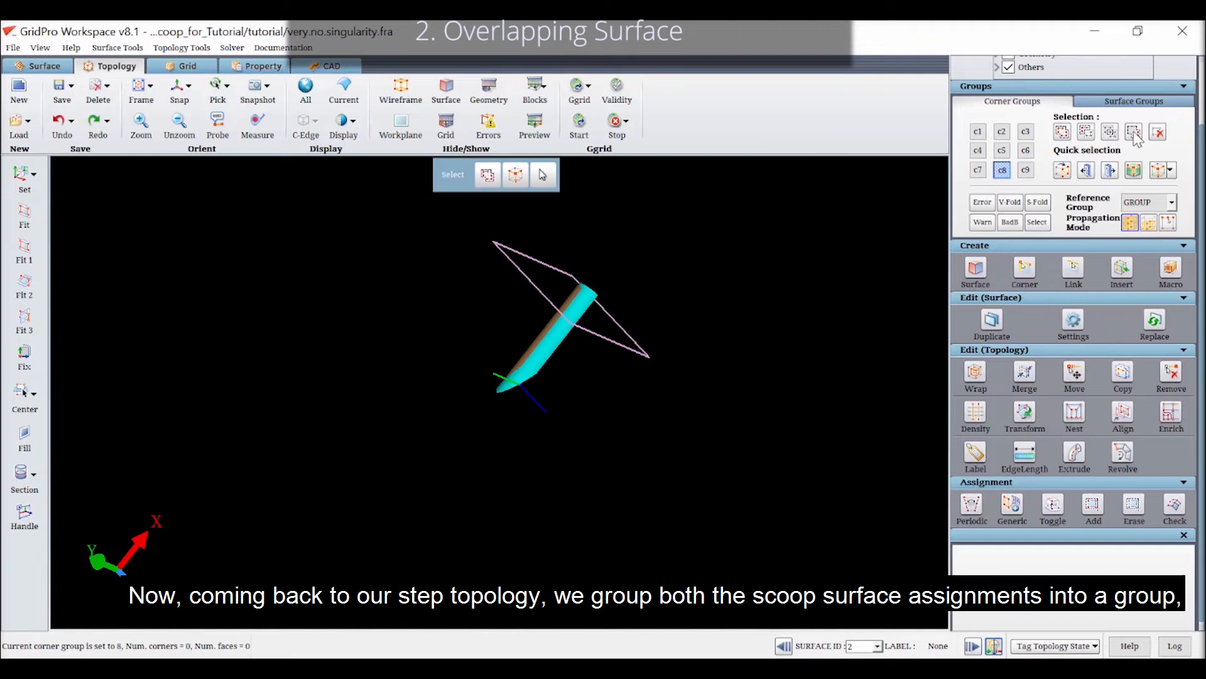
pyautogui.click(1062, 132)
pyautogui.rightClick(730, 346)
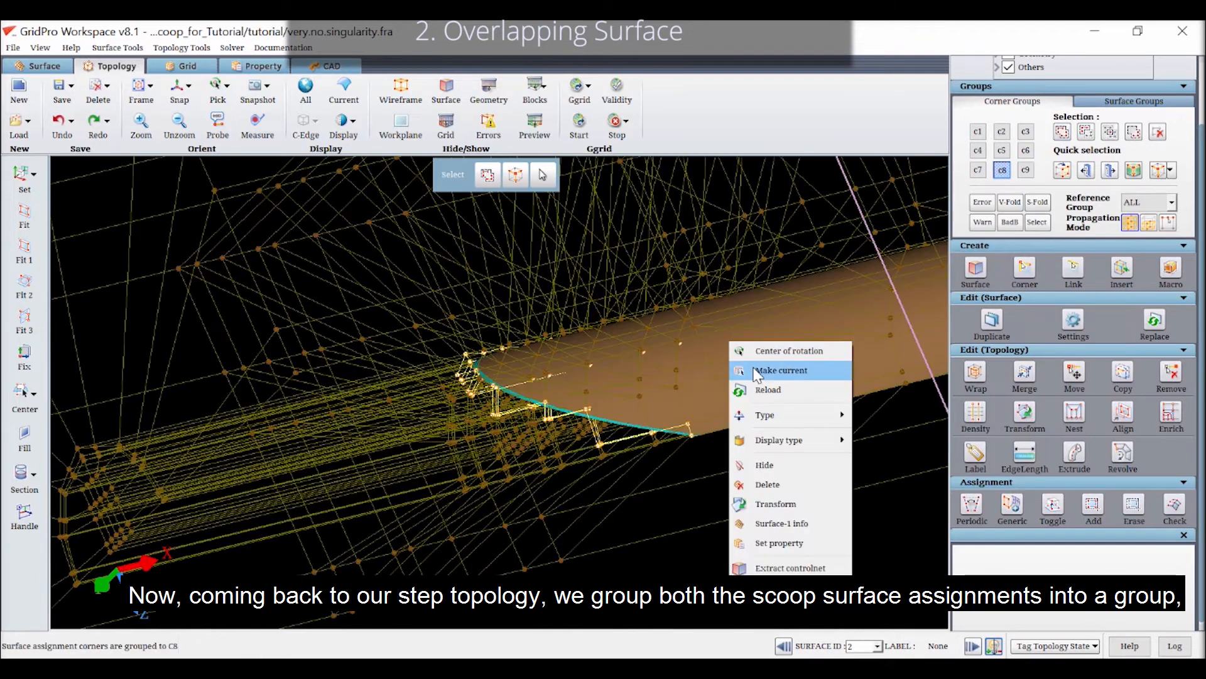
pyautogui.click(781, 367)
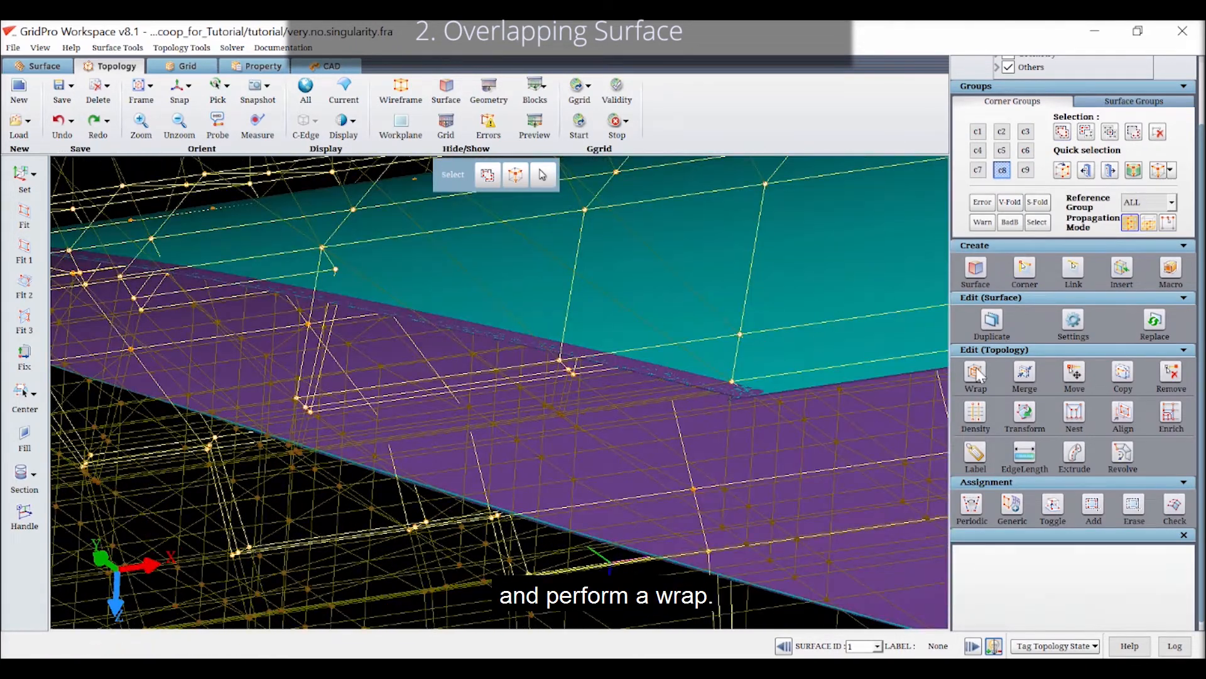
# Wrap the external faces of group c8 with Smart Inheritance and a wrap position percentage of 0.1
pyautogui.click(976, 376)
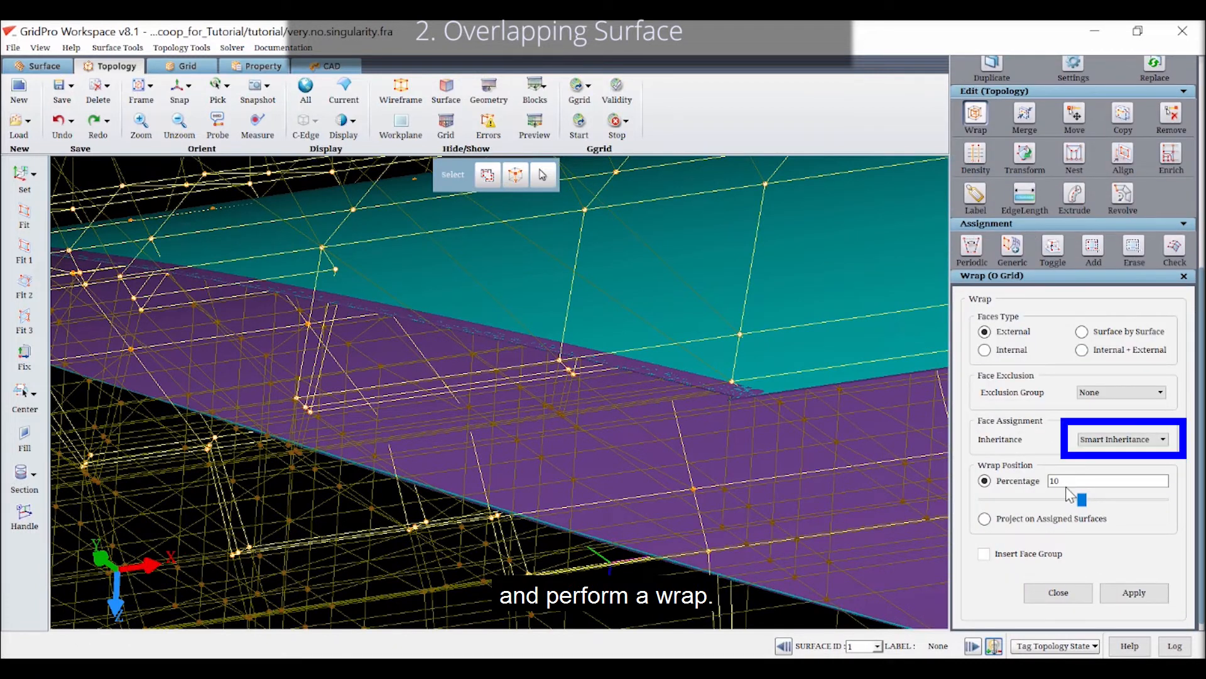
pyautogui.moveTo(1066, 484); pyautogui.dragTo(962, 494)
pyautogui.write('0.1')
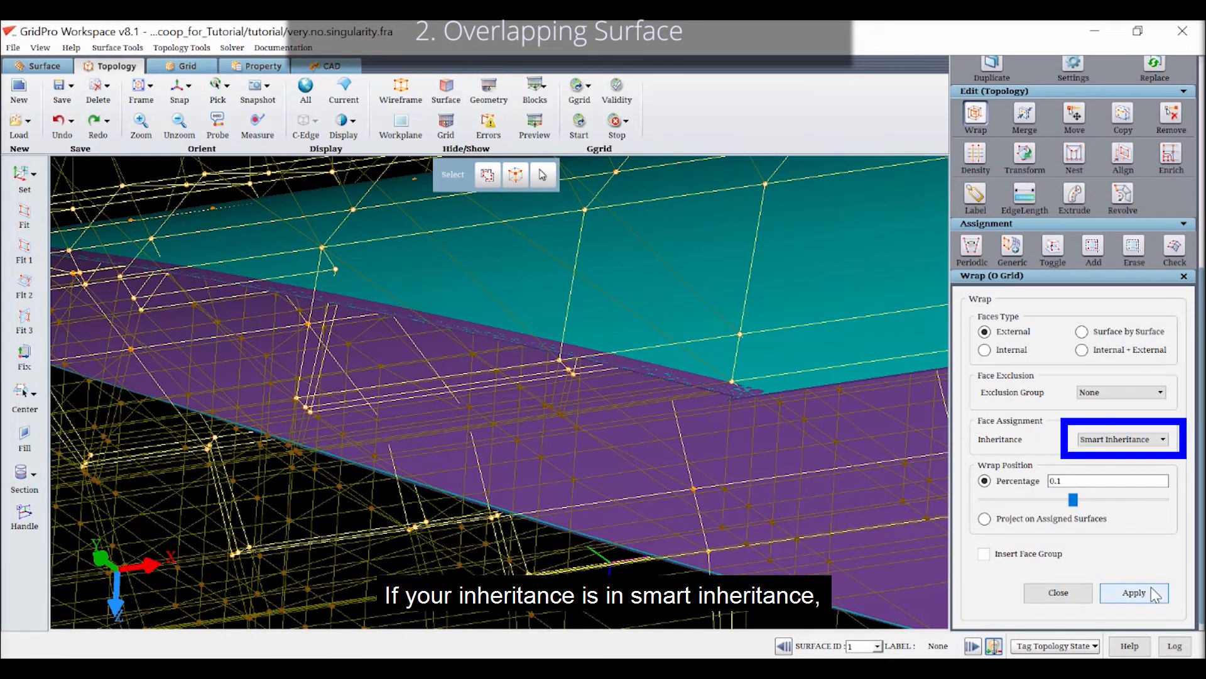
pyautogui.click(1116, 592)
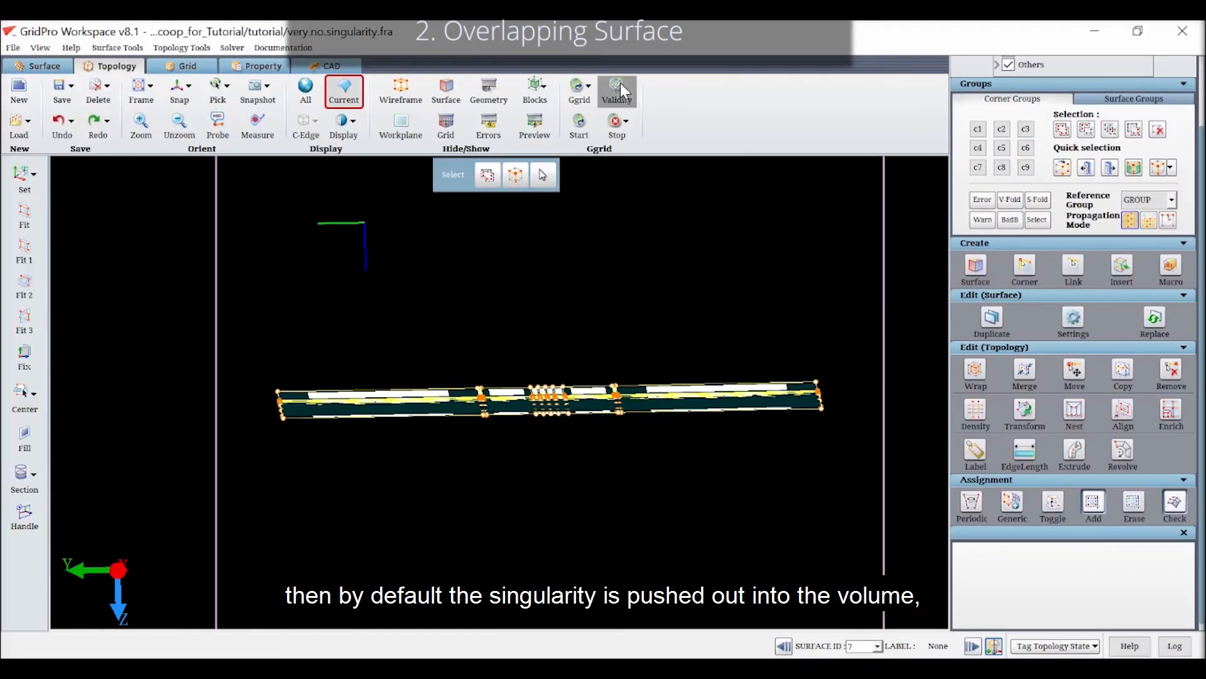
# Check the validity of the wrapped topology and view the Ggrid schedule settings
pyautogui.click(619, 85)
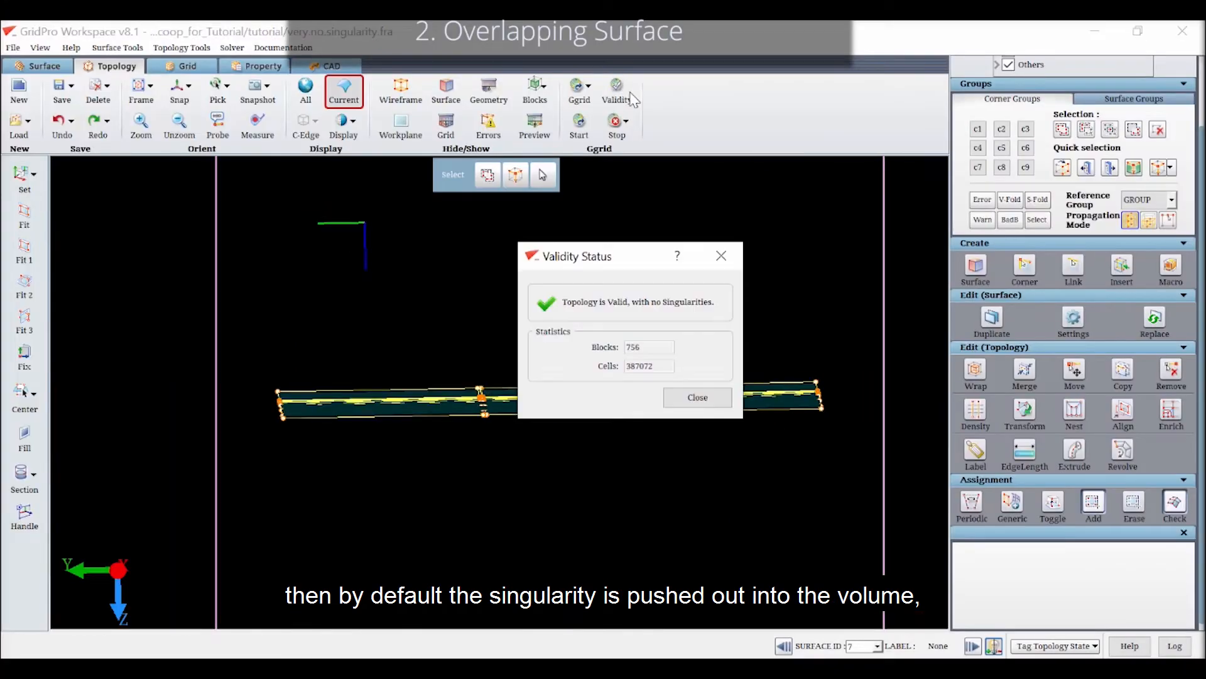
pyautogui.click(703, 397)
pyautogui.click(580, 121)
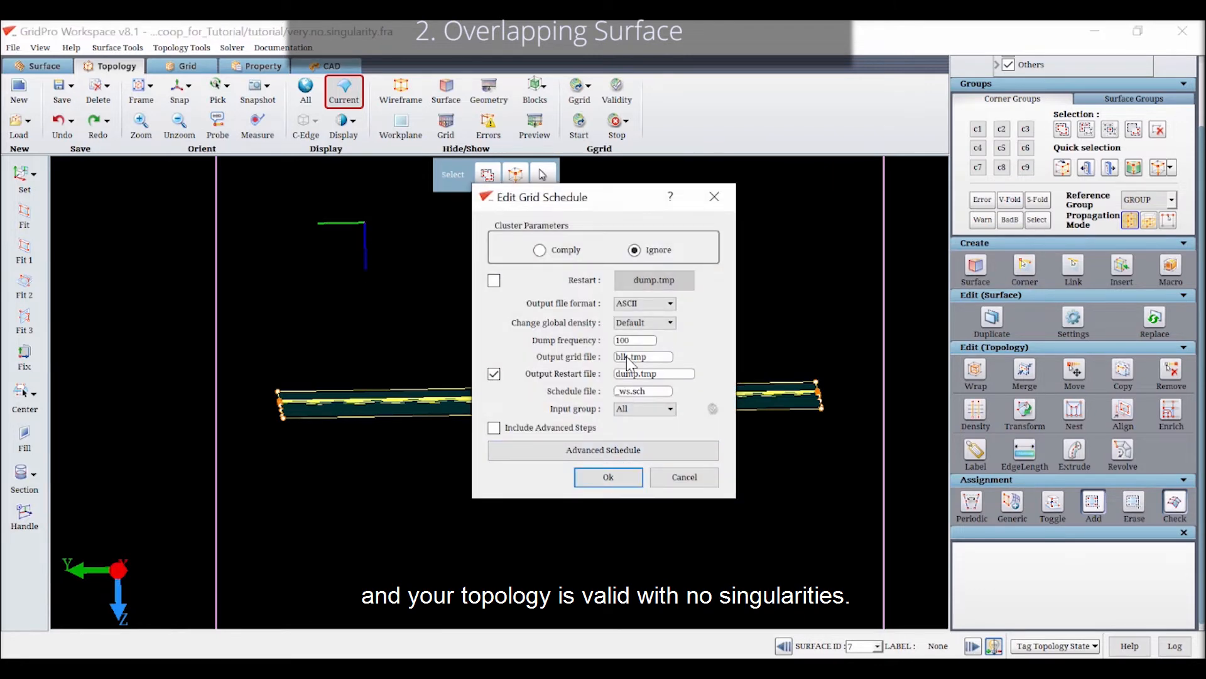
pyautogui.click(713, 198)
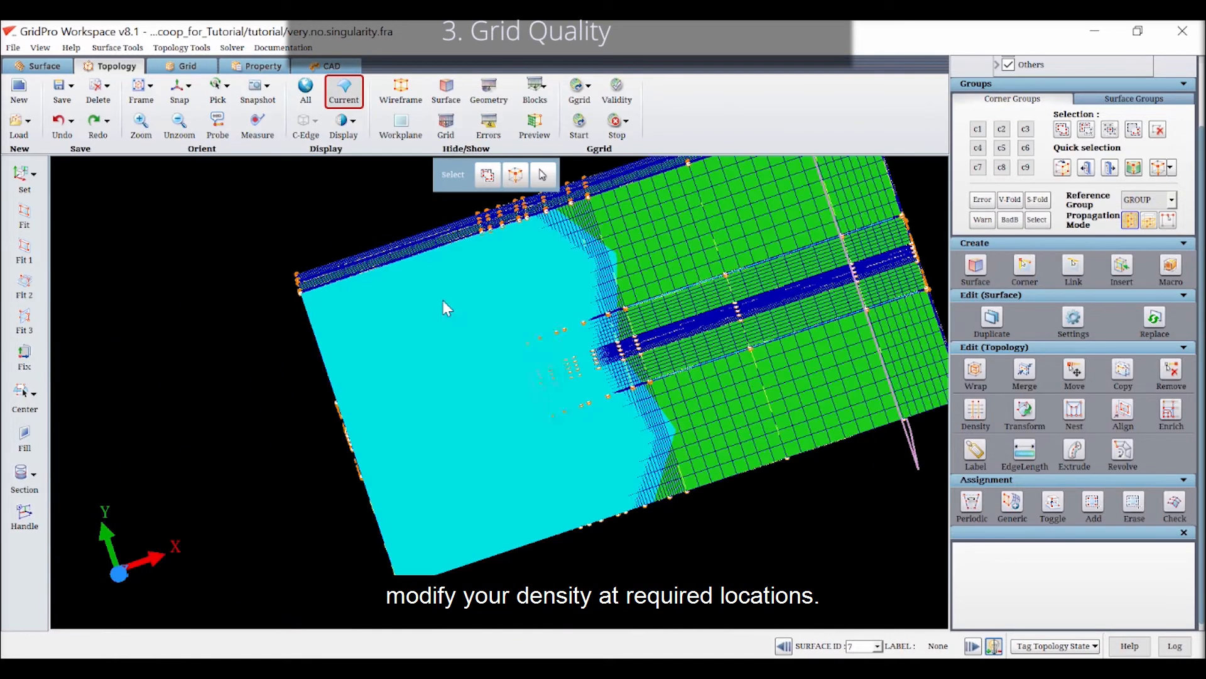
# Hide the flat surface covering the grid preview and display the previewed grid on the assignments of scoop surface 2
pyautogui.rightClick(443, 301)
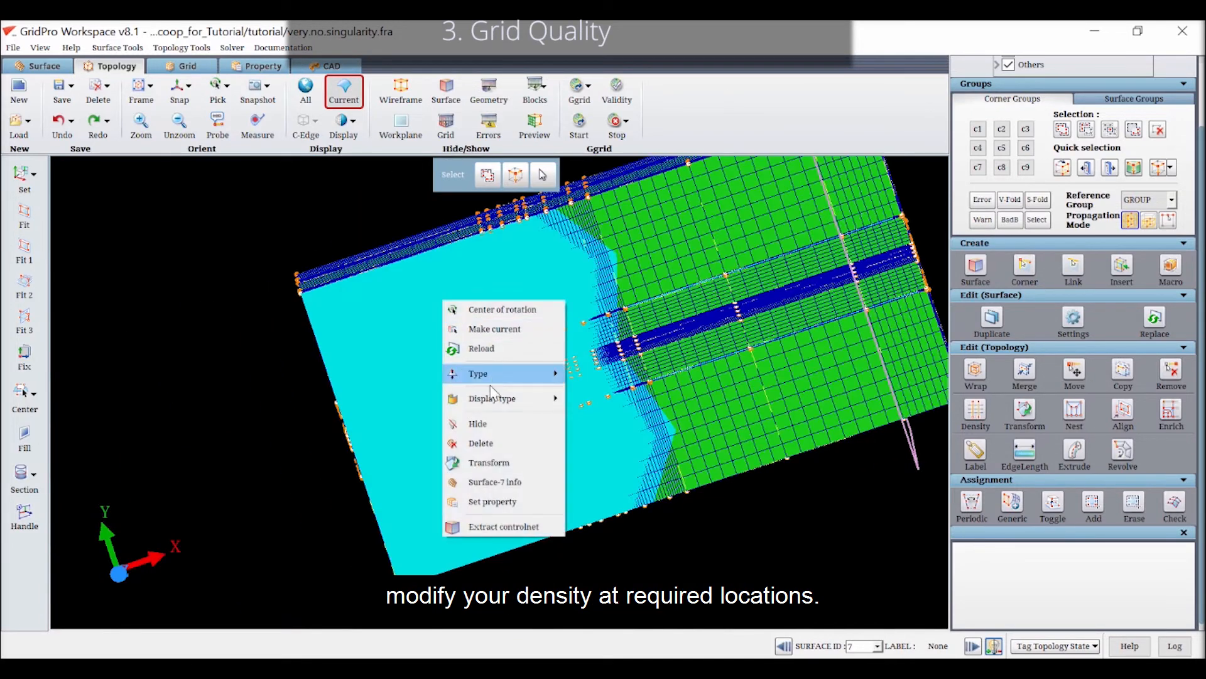
pyautogui.press('Escape')
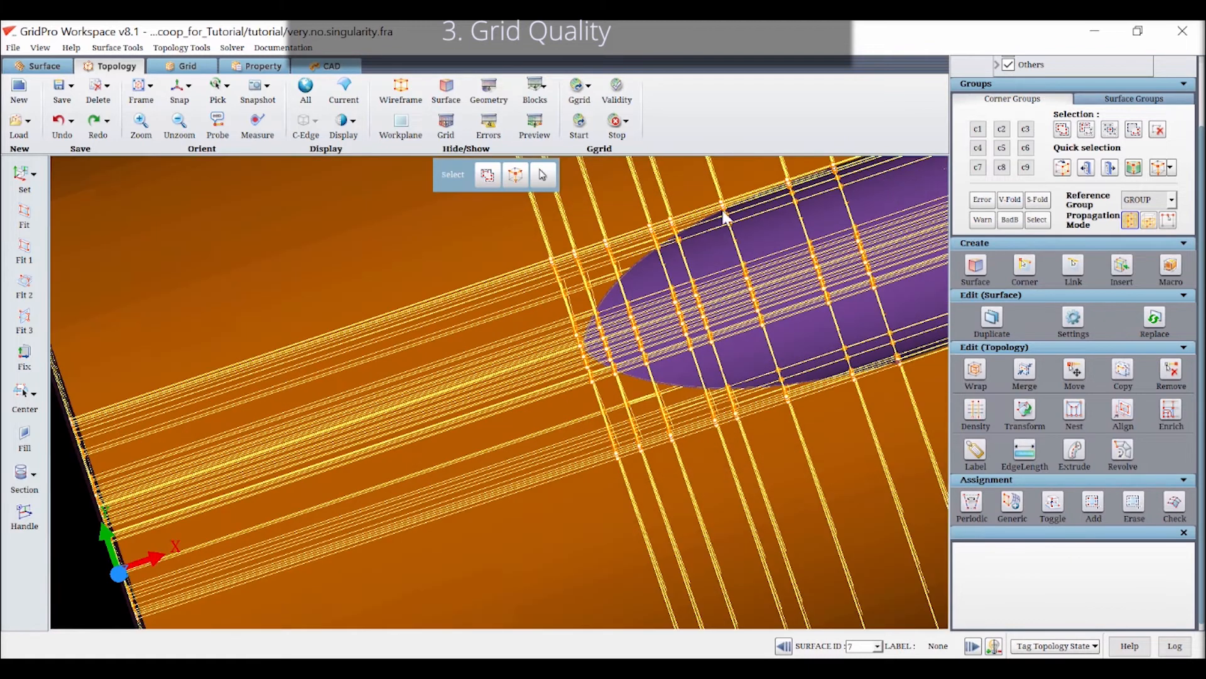
pyautogui.rightClick(718, 263)
pyautogui.click(728, 261)
pyautogui.click(541, 131)
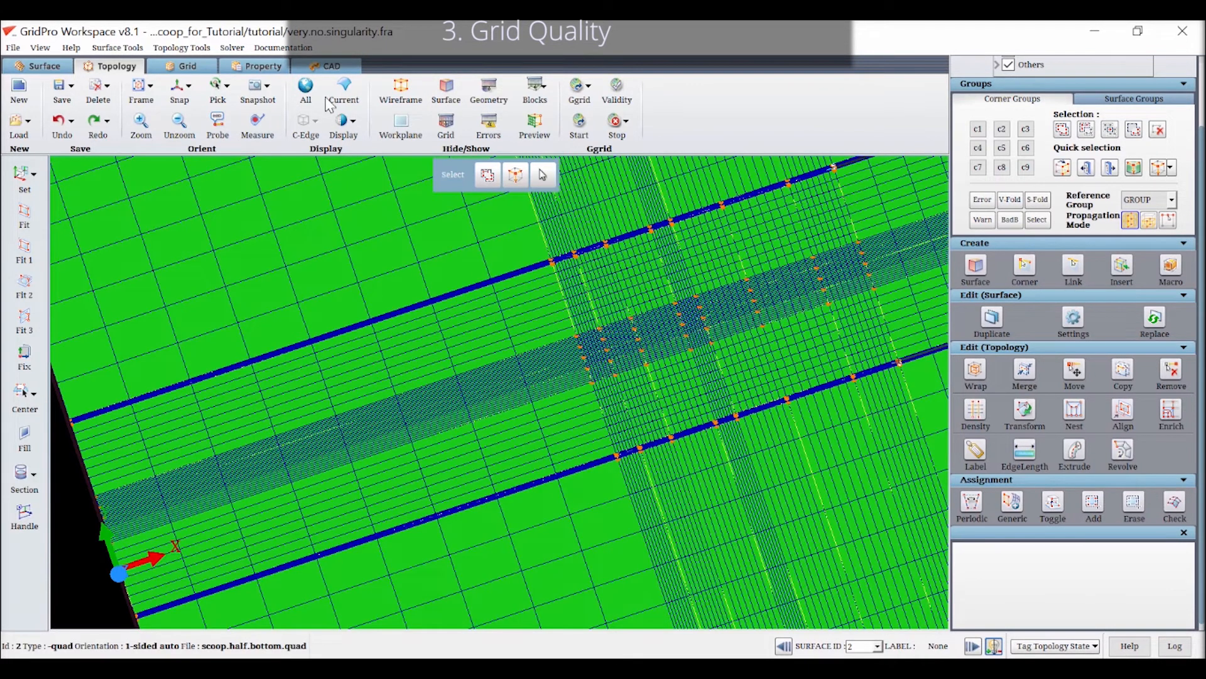
pyautogui.click(1175, 503)
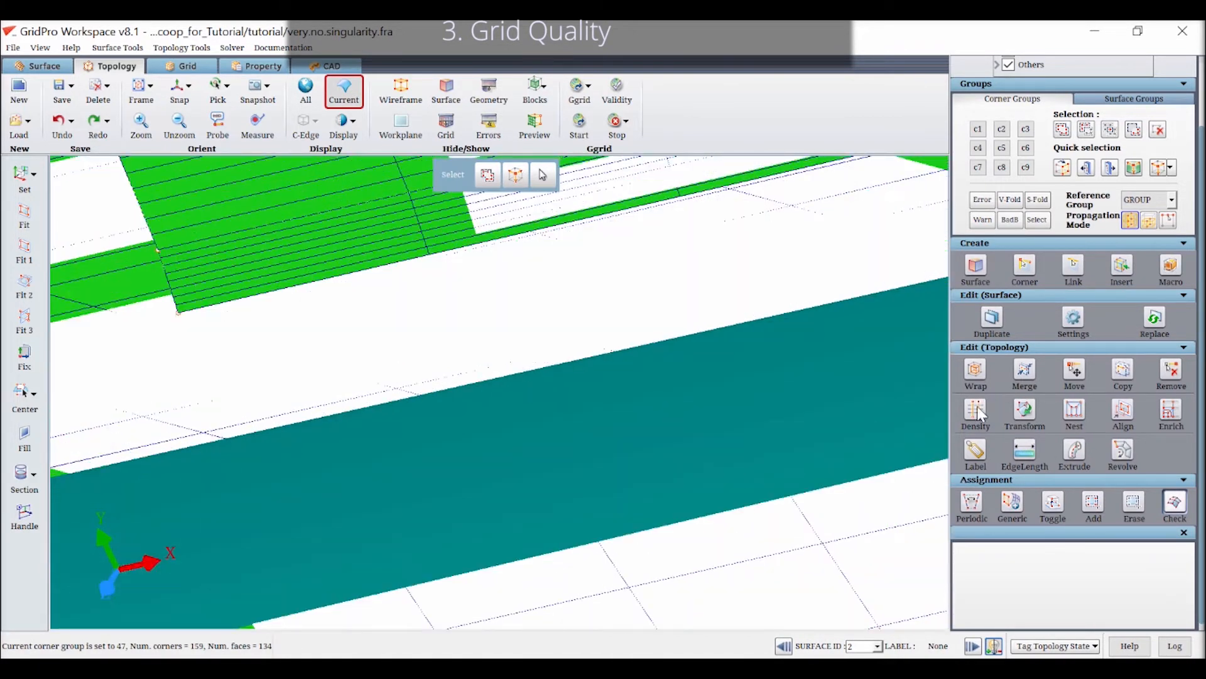
# Set the density of the short step edge near the scoop surface and its parallel edges to 4
pyautogui.click(975, 410)
pyautogui.click(165, 276)
pyautogui.scroll(-1, 1124, 573)
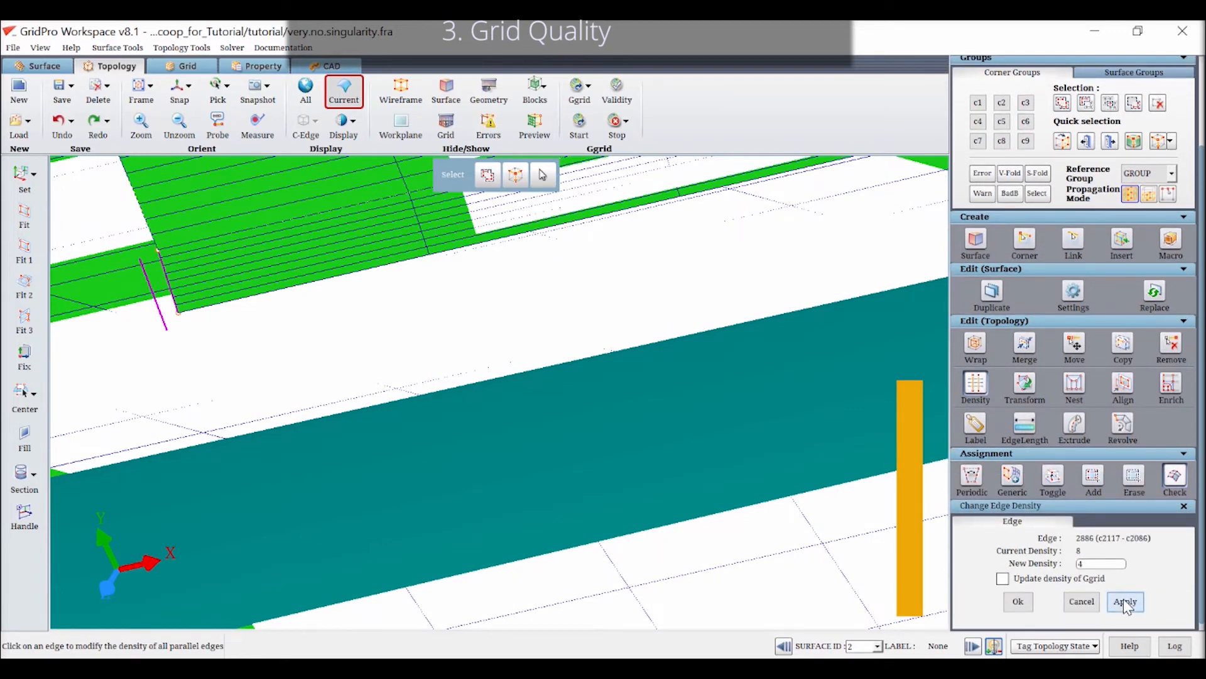
pyautogui.click(1125, 602)
pyautogui.scroll(-8, 493, 369)
pyautogui.scroll(-2, 386, 466)
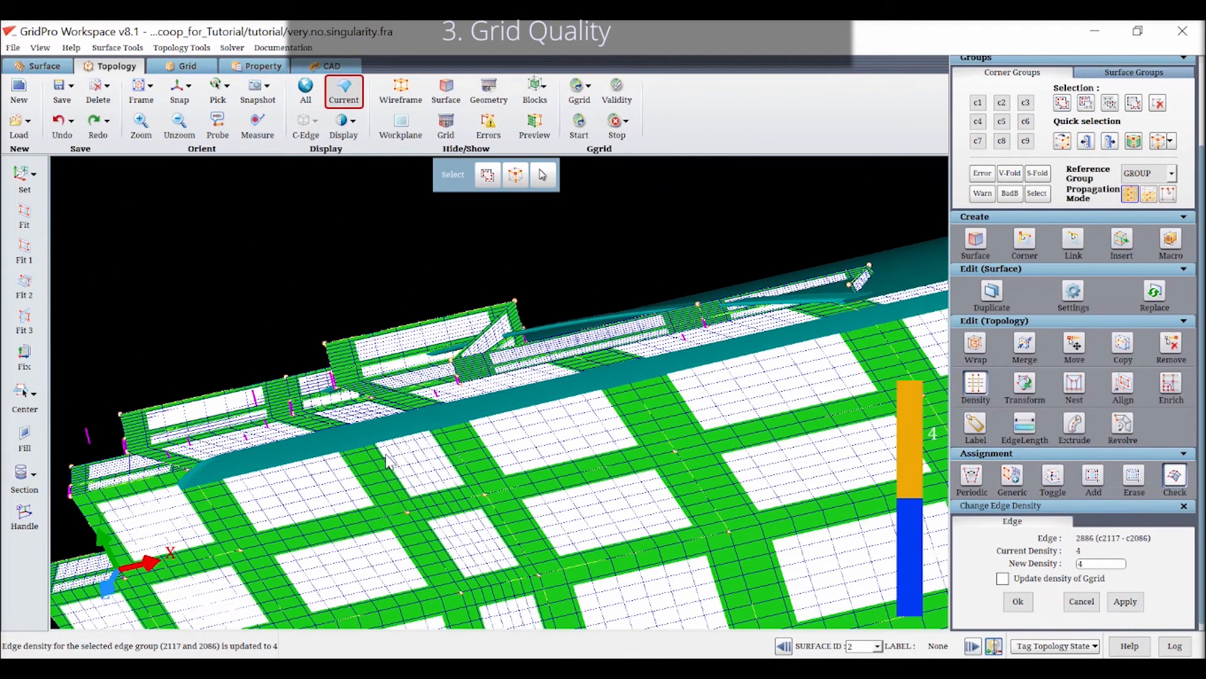
# Run Ggrid with cluster parameters ignored, ASCII output, a dump frequency of 100 and blk.tmp as the output grid file
pyautogui.click(579, 122)
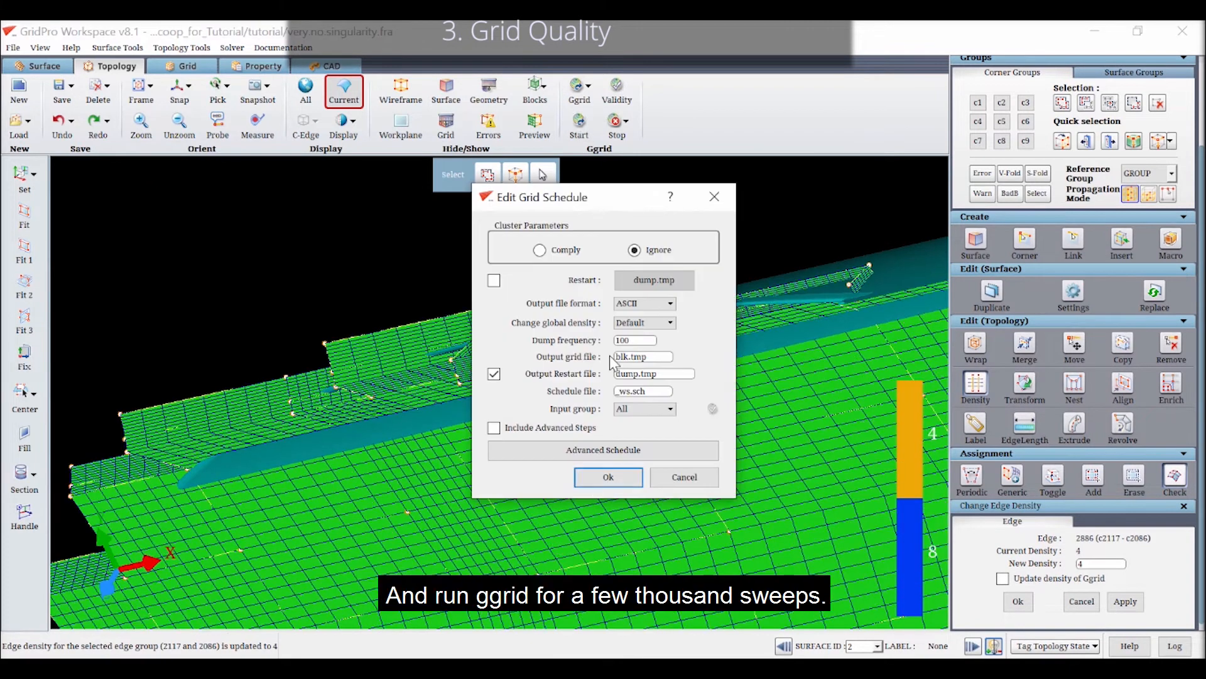
pyautogui.click(608, 476)
pyautogui.click(510, 391)
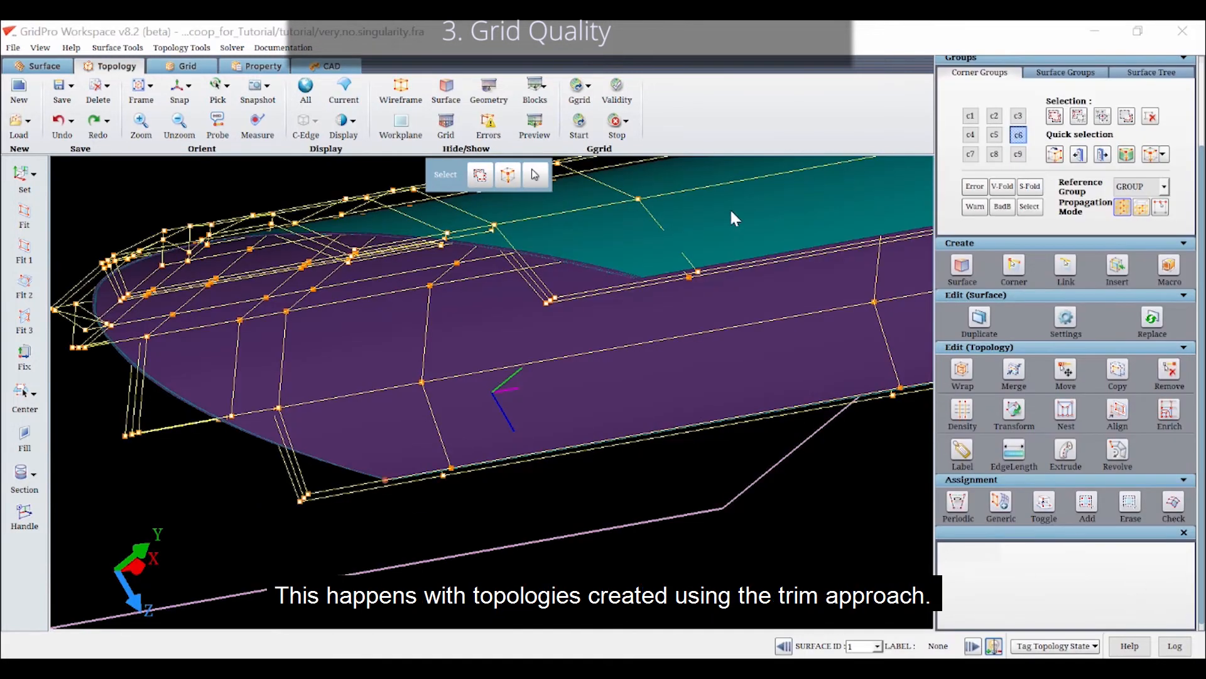
# Split the blocks at the trim location by inserting multiple sheets across the short edge beside the singularity point
pyautogui.scroll(5, 595, 260)
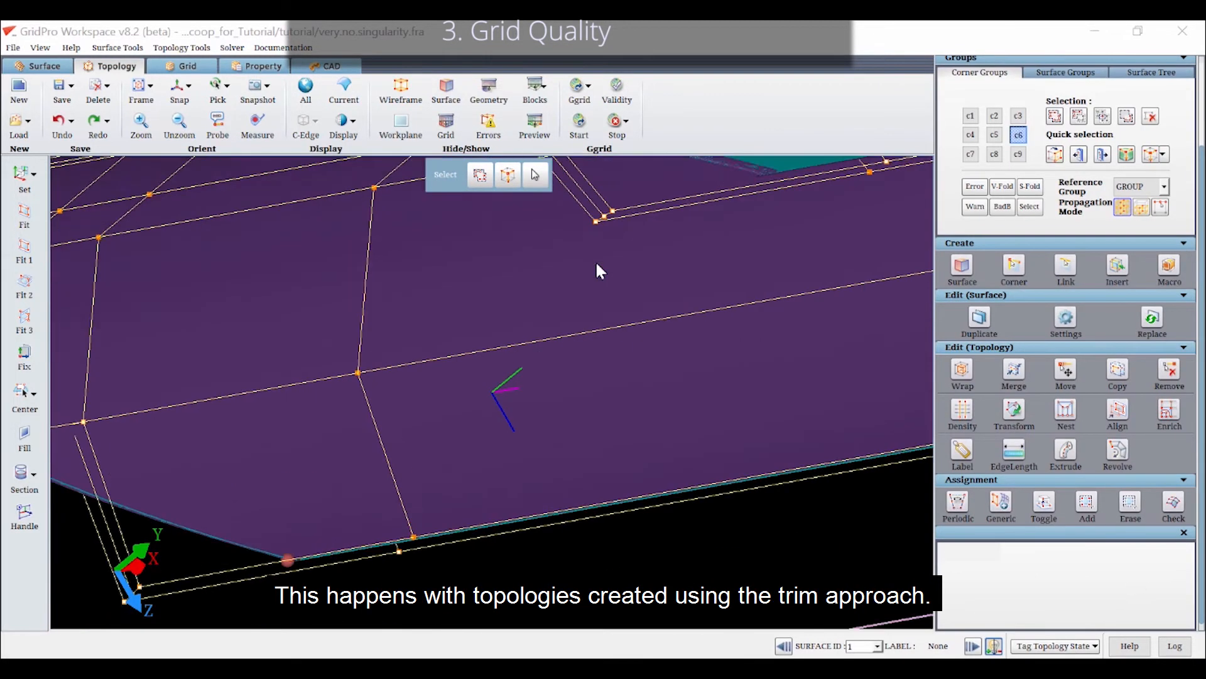
pyautogui.moveTo(440, 433)
pyautogui.mouseDown()
pyautogui.moveTo(531, 463)
pyautogui.moveTo(549, 571)
pyautogui.moveTo(565, 581)
pyautogui.mouseUp()
pyautogui.moveTo(487, 425); pyautogui.dragTo(497, 388)
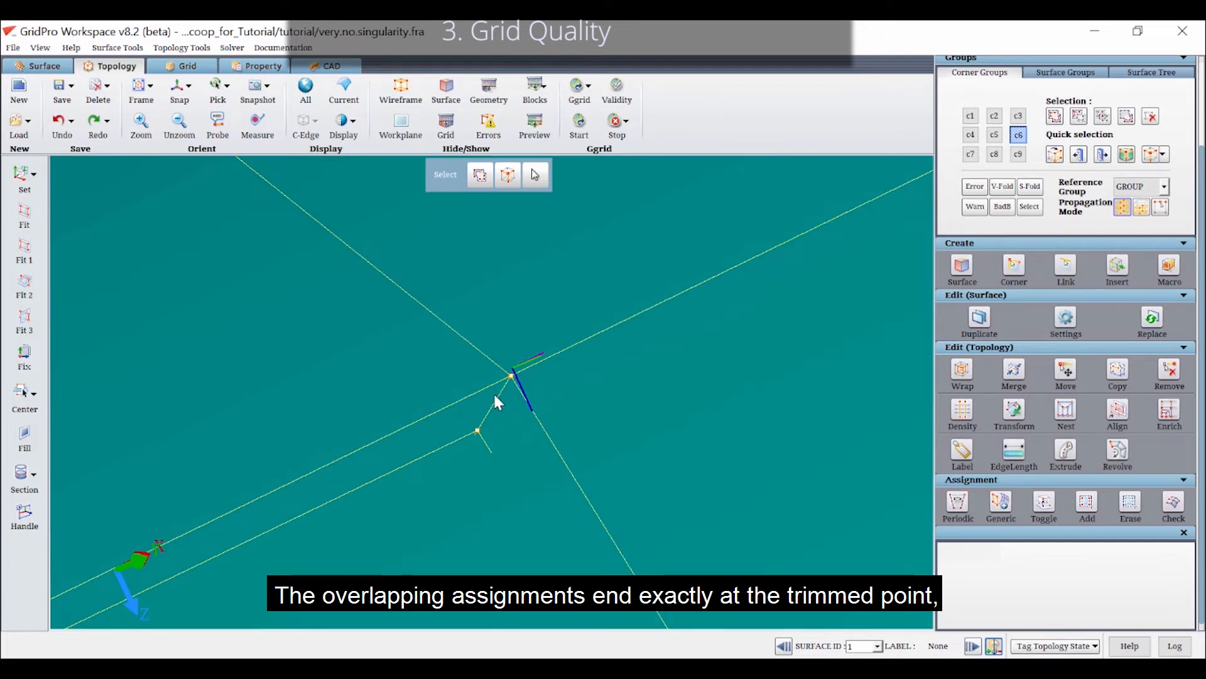
pyautogui.rightClick(494, 400)
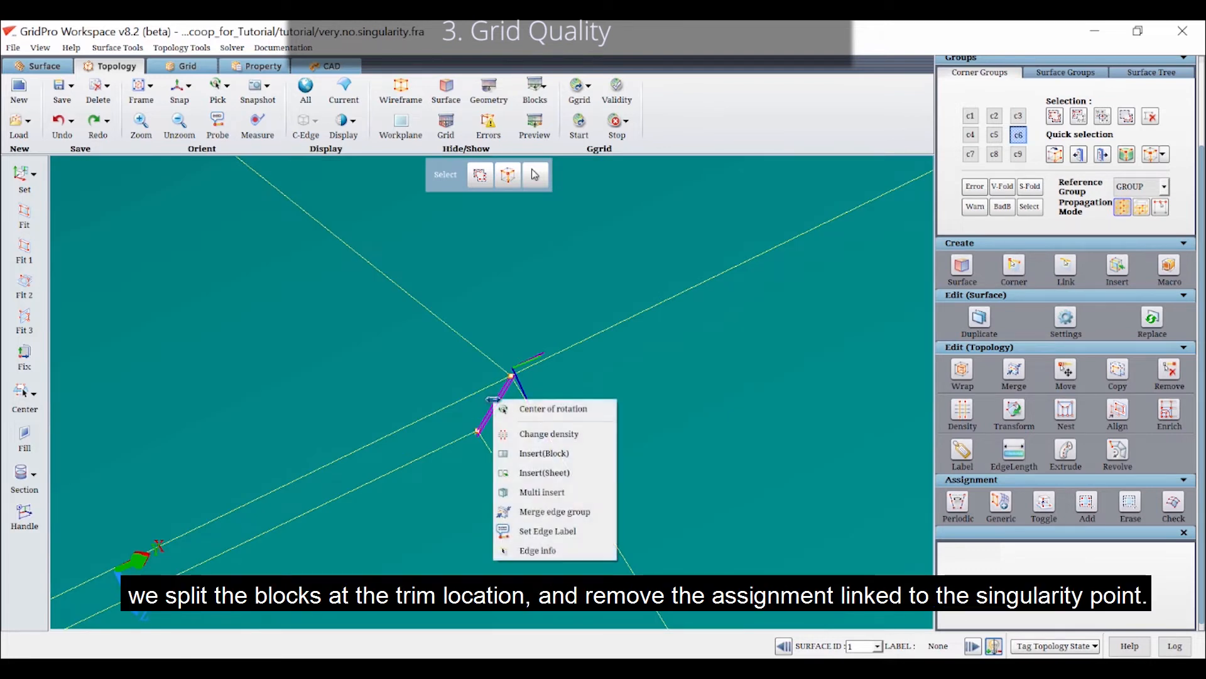
pyautogui.click(527, 490)
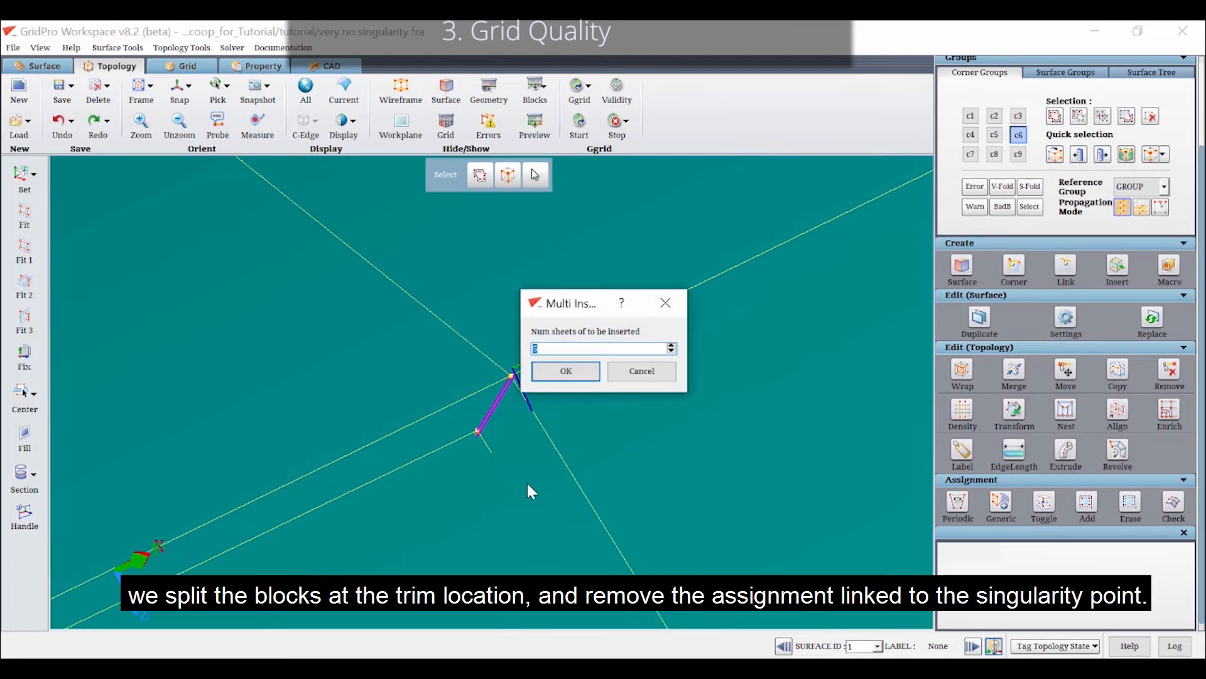
pyautogui.press('Return')
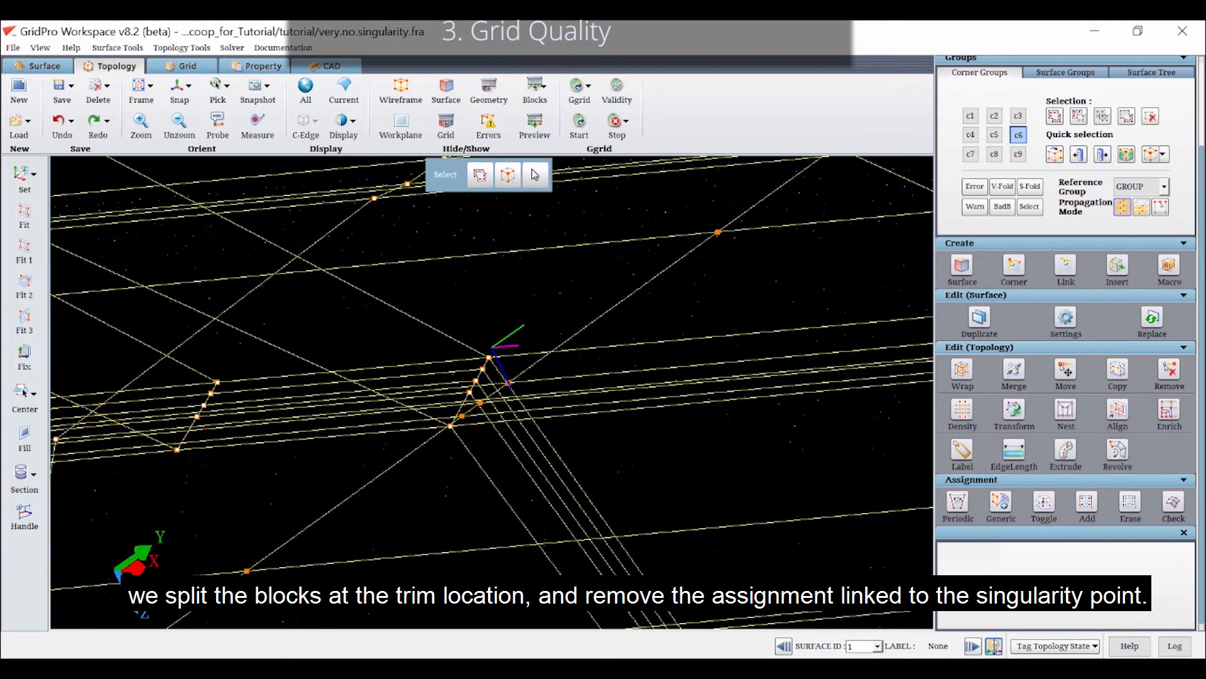
# Erase the surface 2 assignment linked to the singularity point at the split blocks
pyautogui.click(1129, 508)
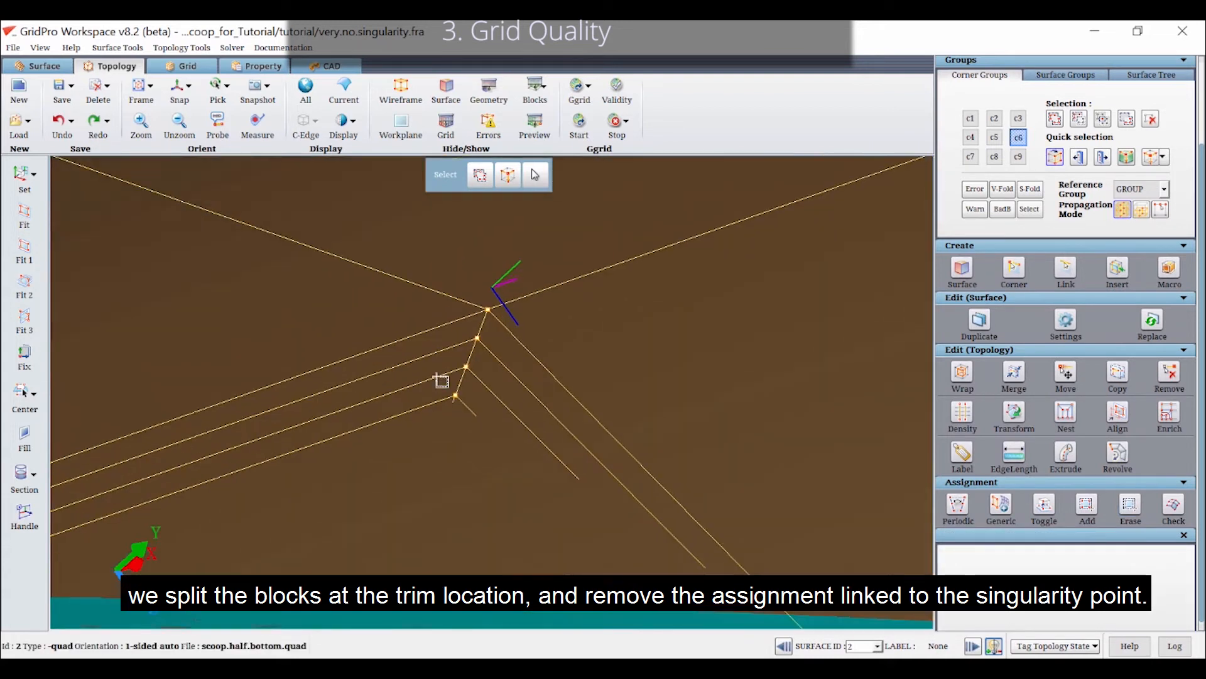
pyautogui.click(1135, 499)
pyautogui.click(473, 328)
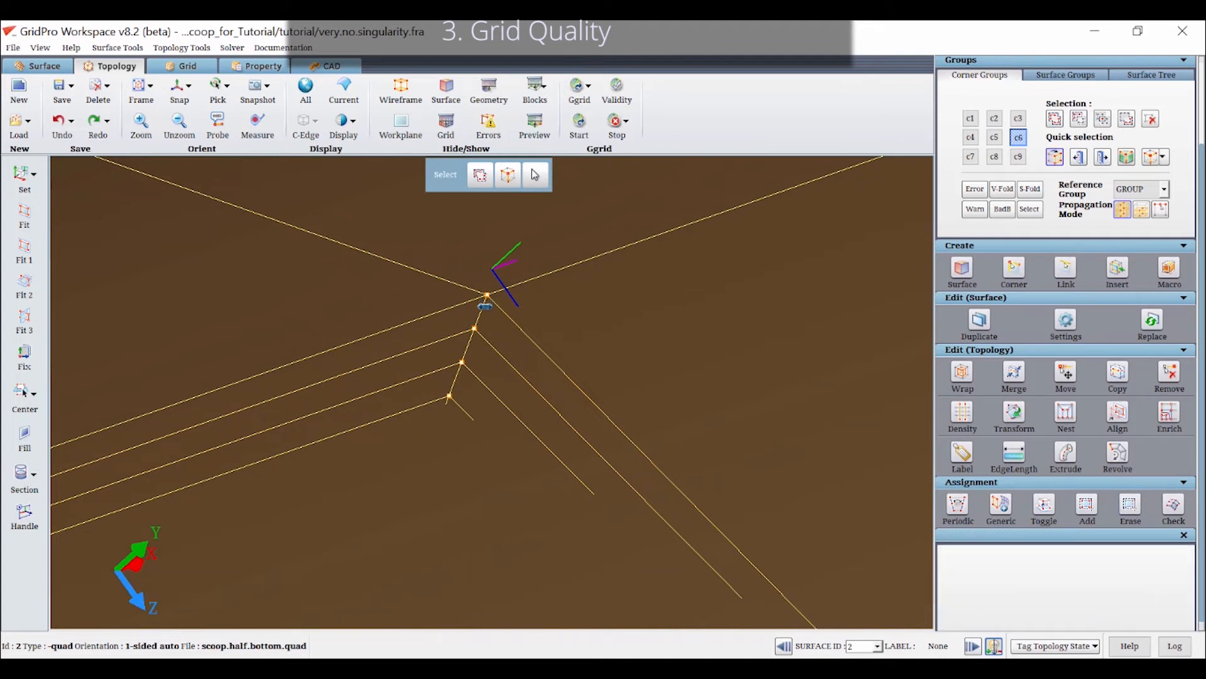
pyautogui.click(484, 306)
pyautogui.moveTo(485, 306); pyautogui.dragTo(545, 505, button='right')
pyautogui.moveTo(483, 576); pyautogui.dragTo(576, 515)
# Recheck the validity of the corrected topology and bring up the schedule parameters for rerunning Ggrid
pyautogui.click(617, 99)
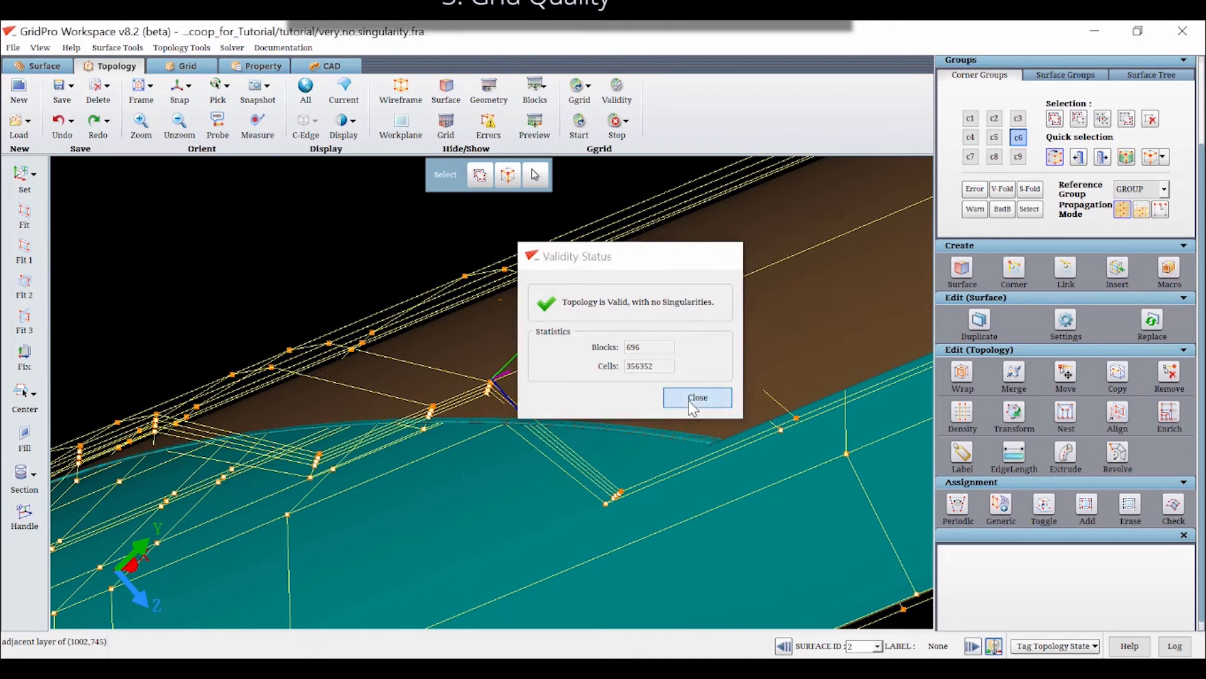
pyautogui.click(691, 399)
pyautogui.click(579, 123)
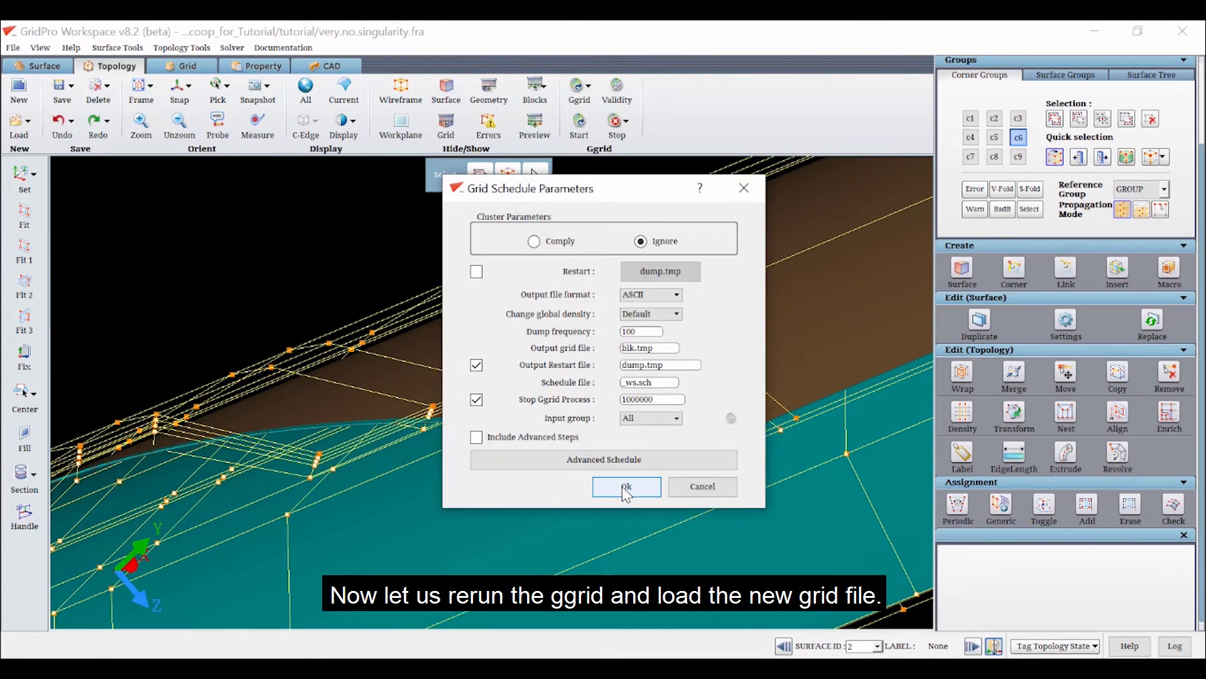
pyautogui.click(745, 184)
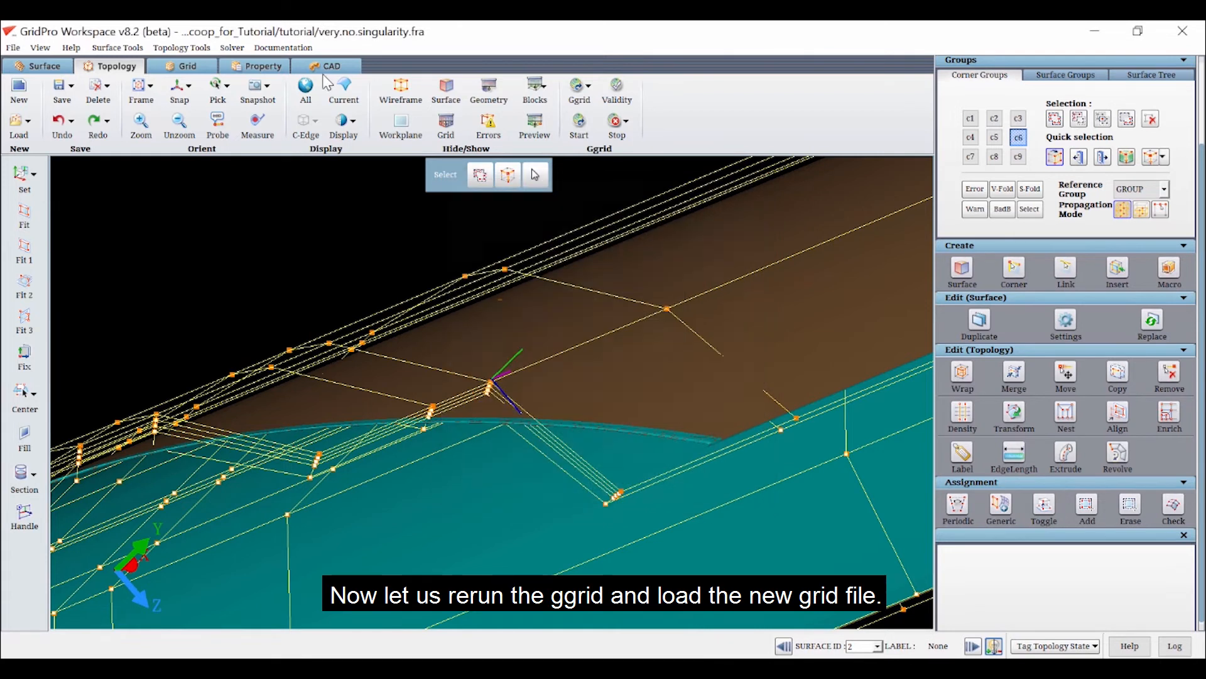
# Load the grid file blk.third.tmp
pyautogui.click(187, 65)
pyautogui.click(21, 117)
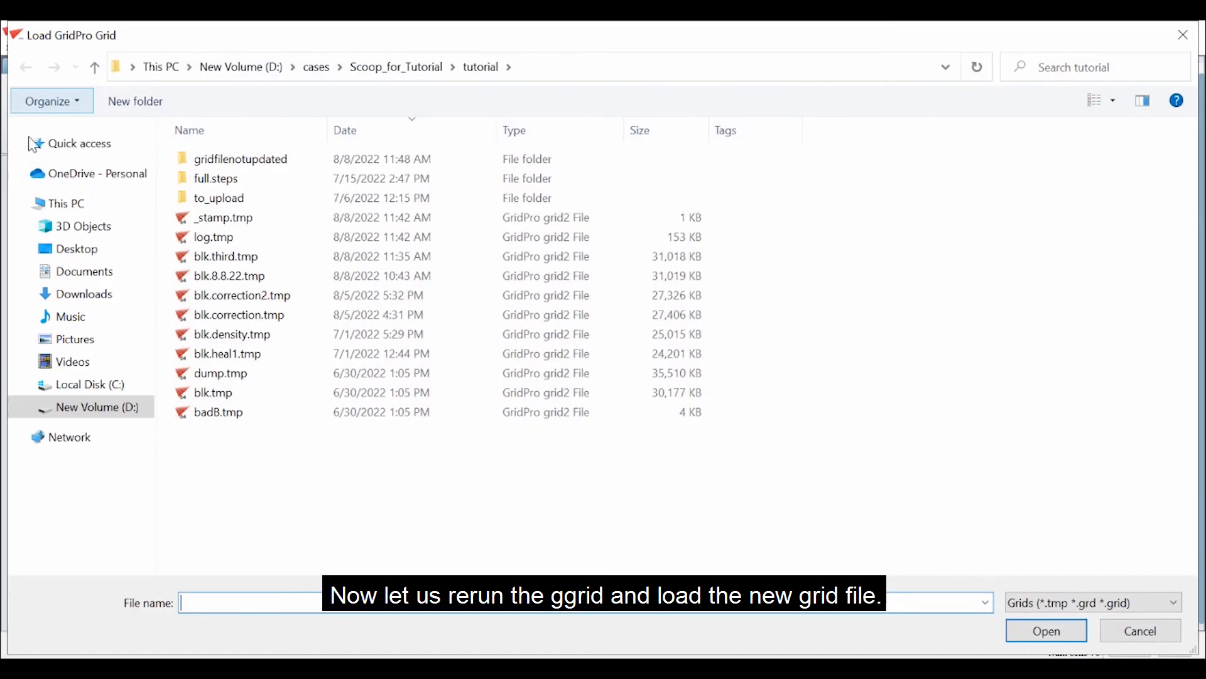
pyautogui.click(210, 263)
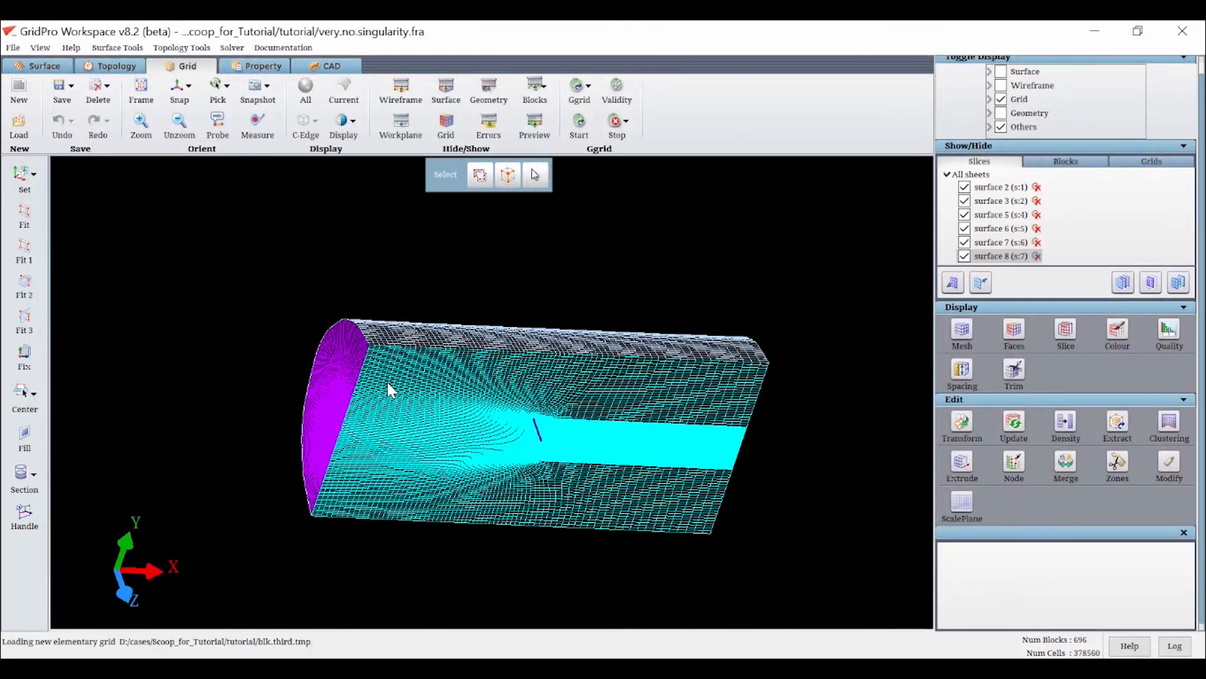
# Examine the loaded grid around the scoop nose with only surfaces 2, 3 and 5 shown
pyautogui.moveTo(829, 553); pyautogui.dragTo(828, 489)
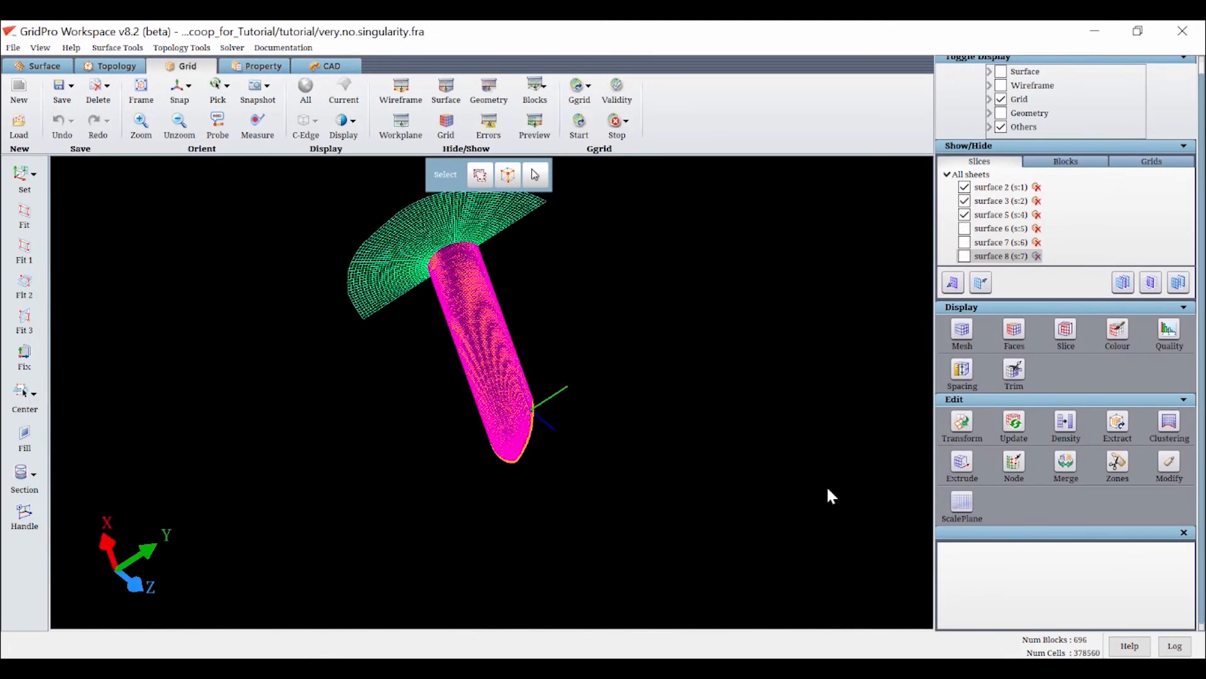
pyautogui.scroll(5, 412, 409)
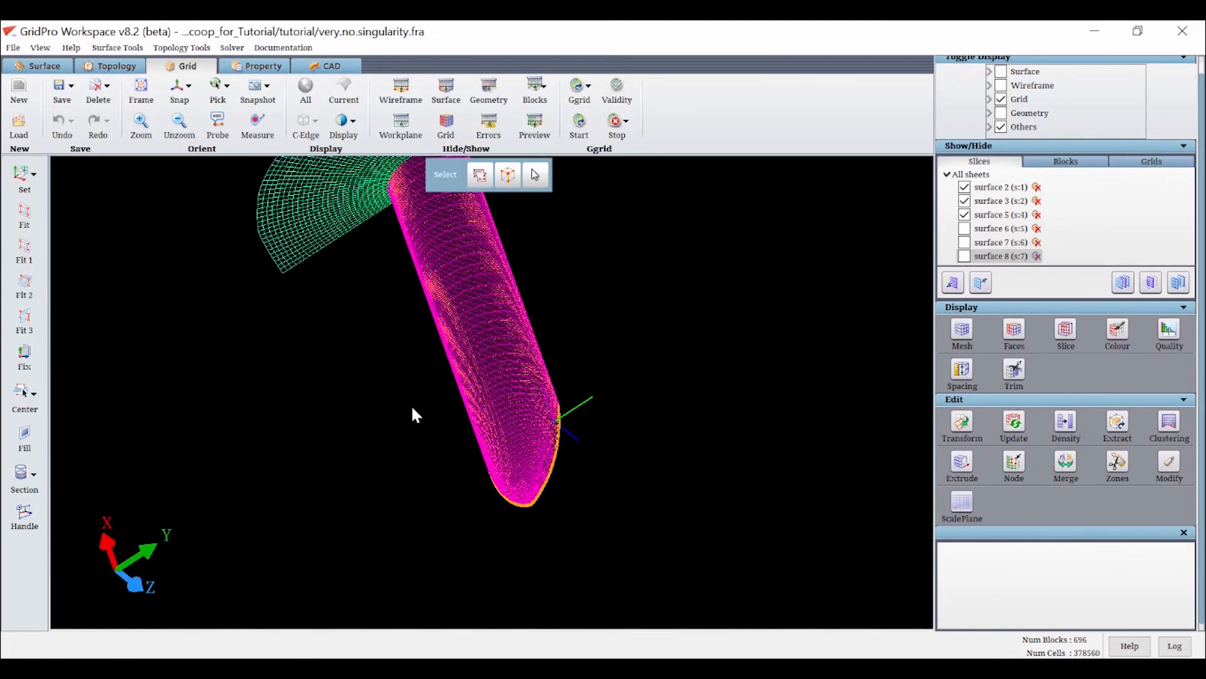
pyautogui.moveTo(510, 370); pyautogui.dragTo(528, 345)
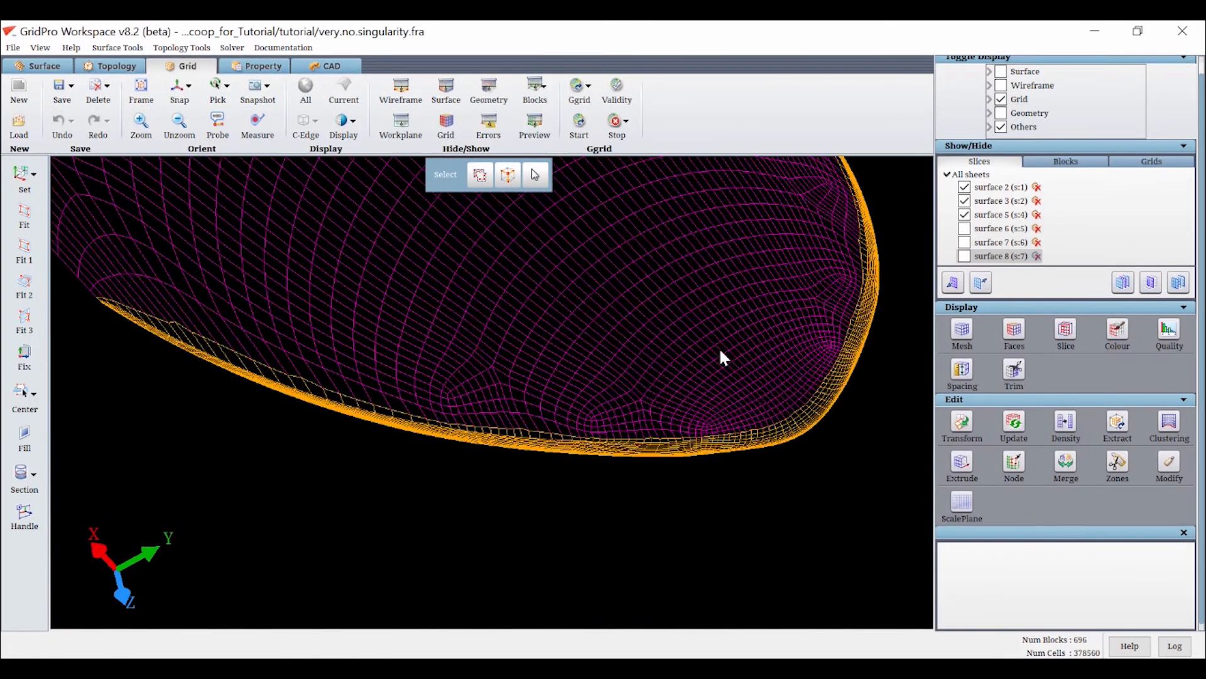
pyautogui.moveTo(717, 348); pyautogui.dragTo(622, 369)
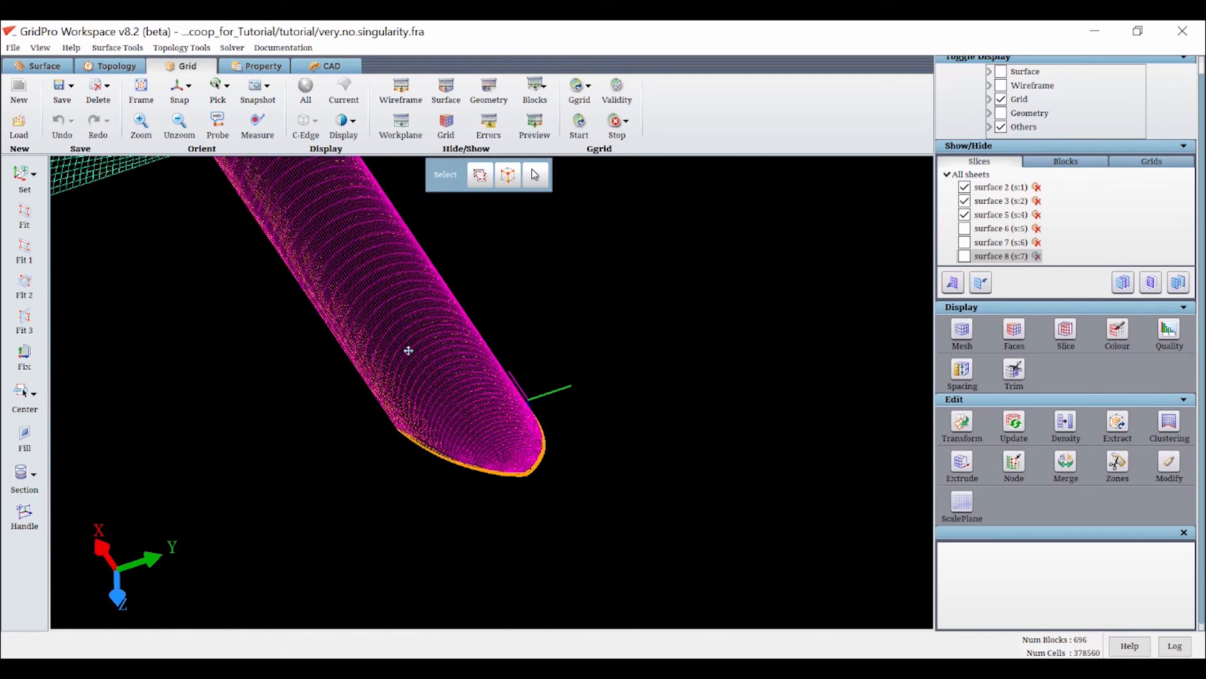
pyautogui.moveTo(408, 350); pyautogui.dragTo(422, 402, button='middle')
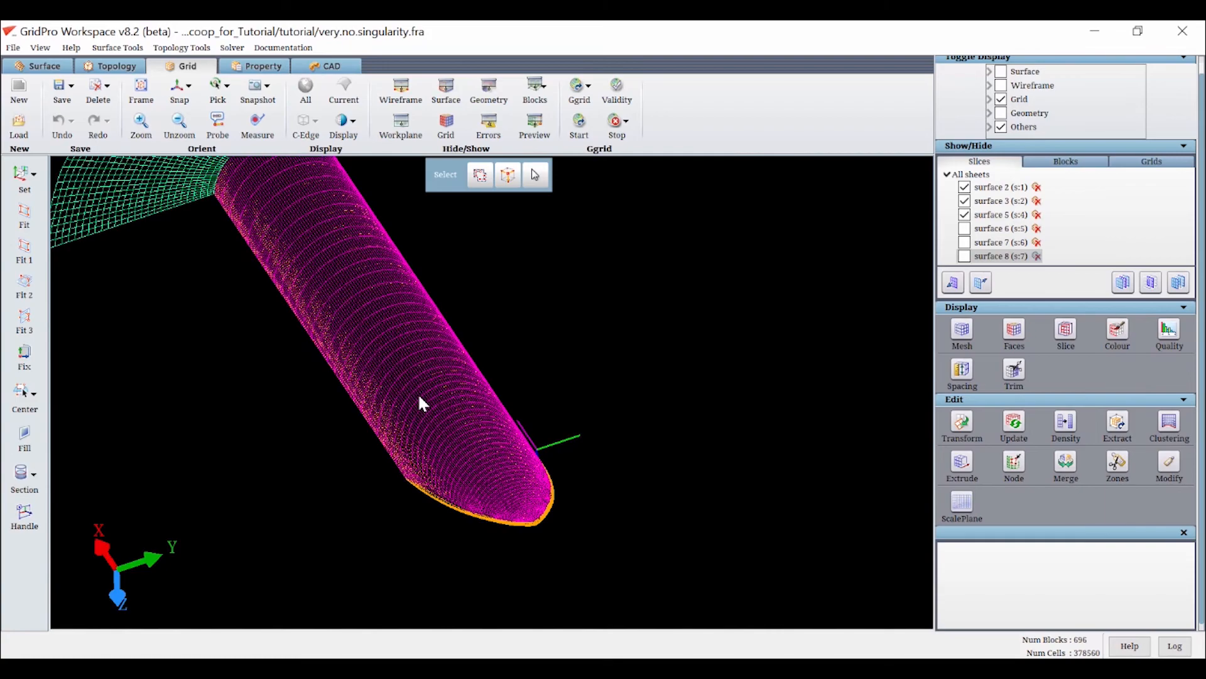